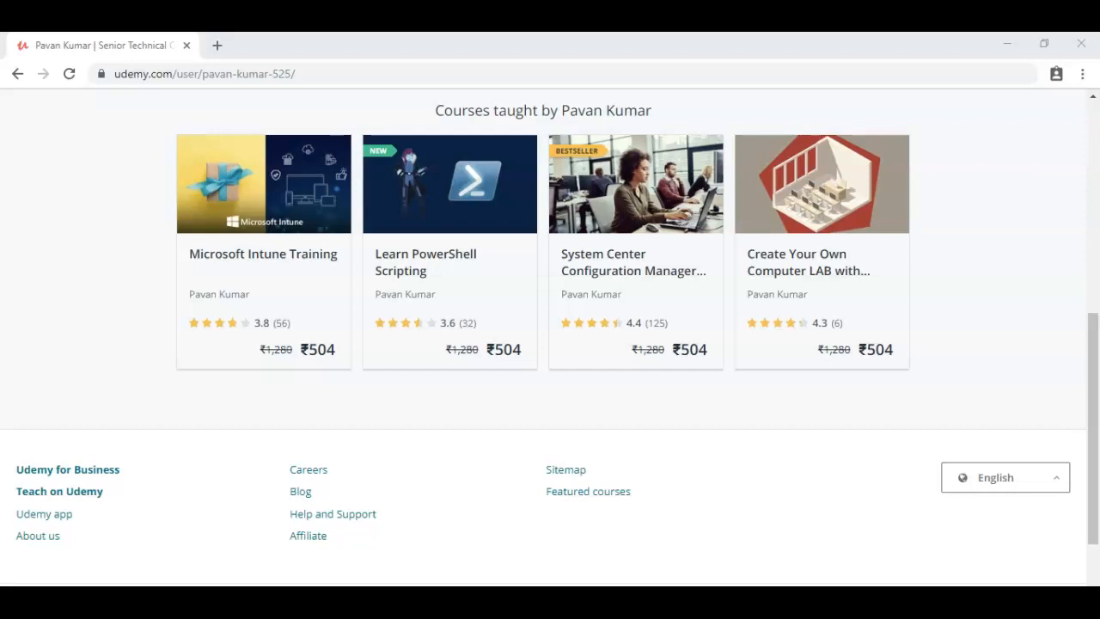
Leave the Udemy course list for the AUM Neo tenant's Azure Active Directory blade in the Azure portal.
{"action": "left_click", "coordinate": [73, 554]}
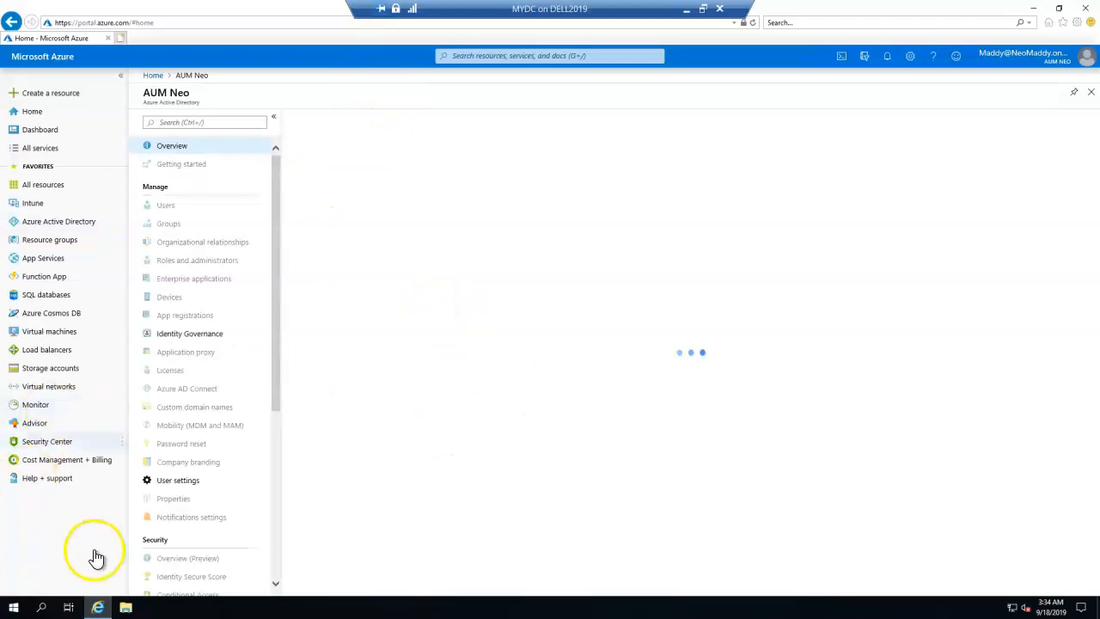
Launch a command prompt through the Run dialog with cmd.
{"action": "right_click", "coordinate": [12, 612]}
{"action": "left_click", "coordinate": [43, 553]}
{"action": "type", "text": "cmd"}
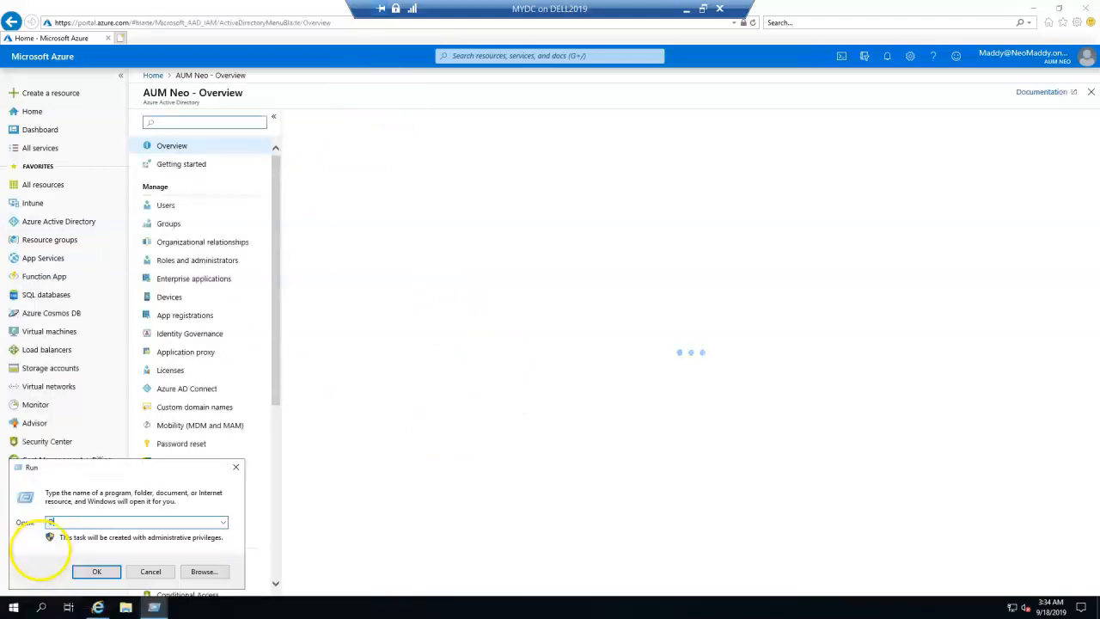
{"action": "key", "text": "Return"}
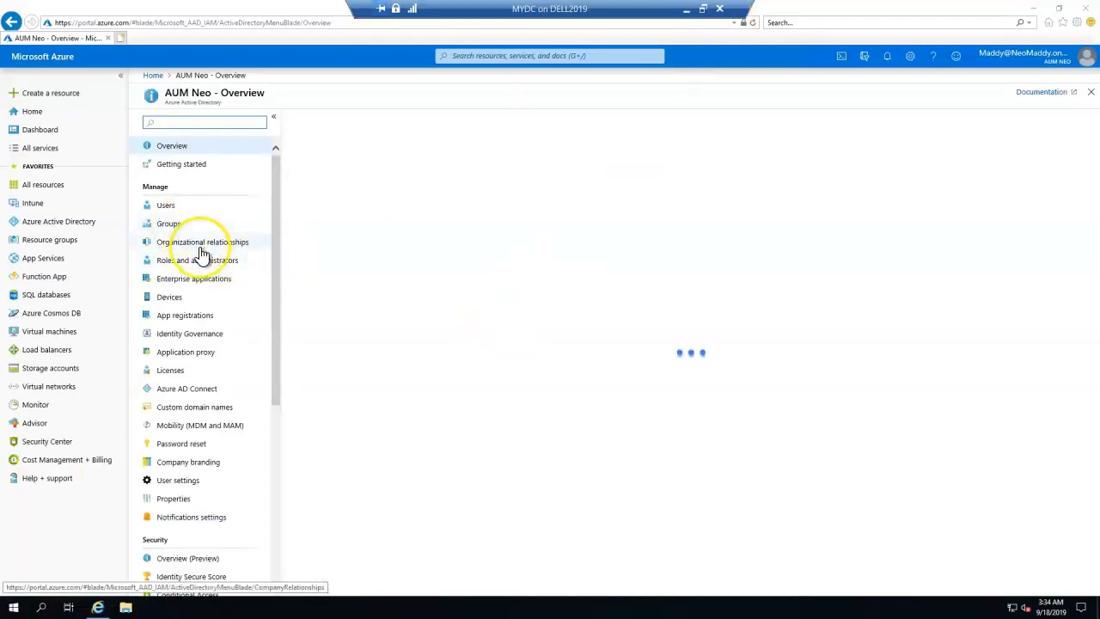
Confirm Azure AD Connect shows sync never run and password hash sync disabled, then go to Intune.
{"action": "left_click", "coordinate": [178, 392]}
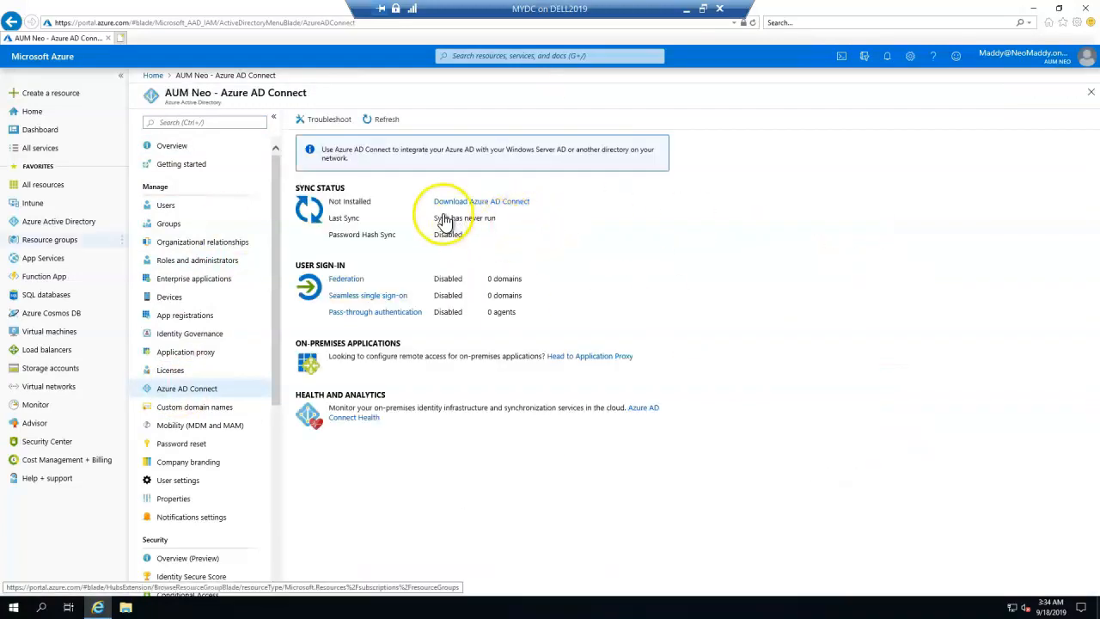
{"action": "double_click", "coordinate": [448, 235]}
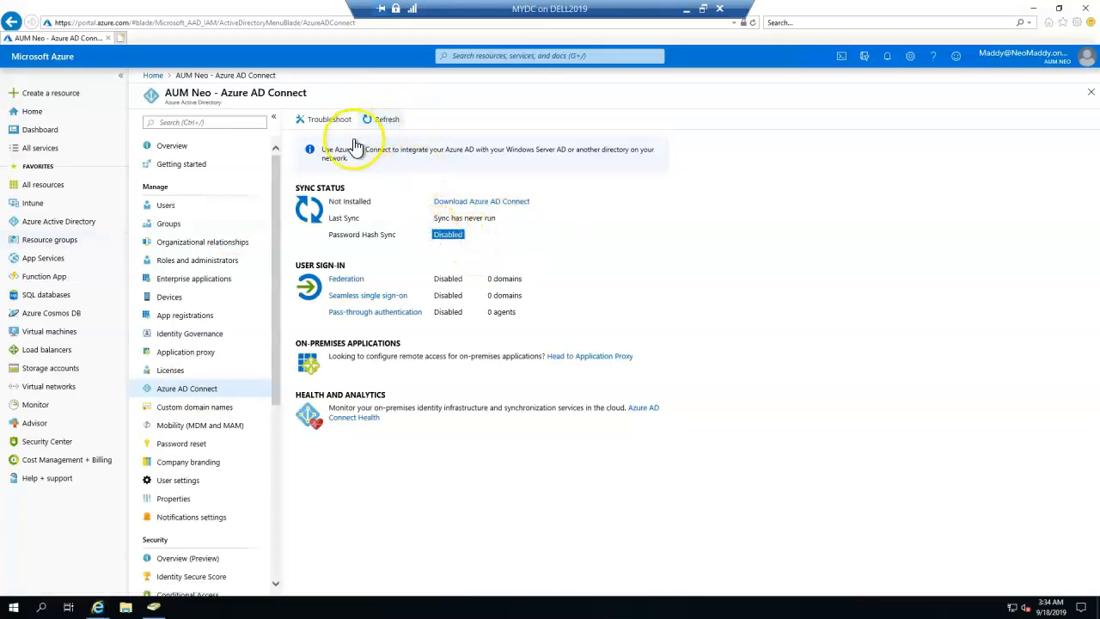
{"action": "left_click_drag", "start_coordinate": [559, 201], "coordinate": [424, 202]}
{"action": "left_click_drag", "start_coordinate": [502, 219], "coordinate": [427, 220]}
{"action": "left_click_drag", "start_coordinate": [331, 242], "coordinate": [424, 299]}
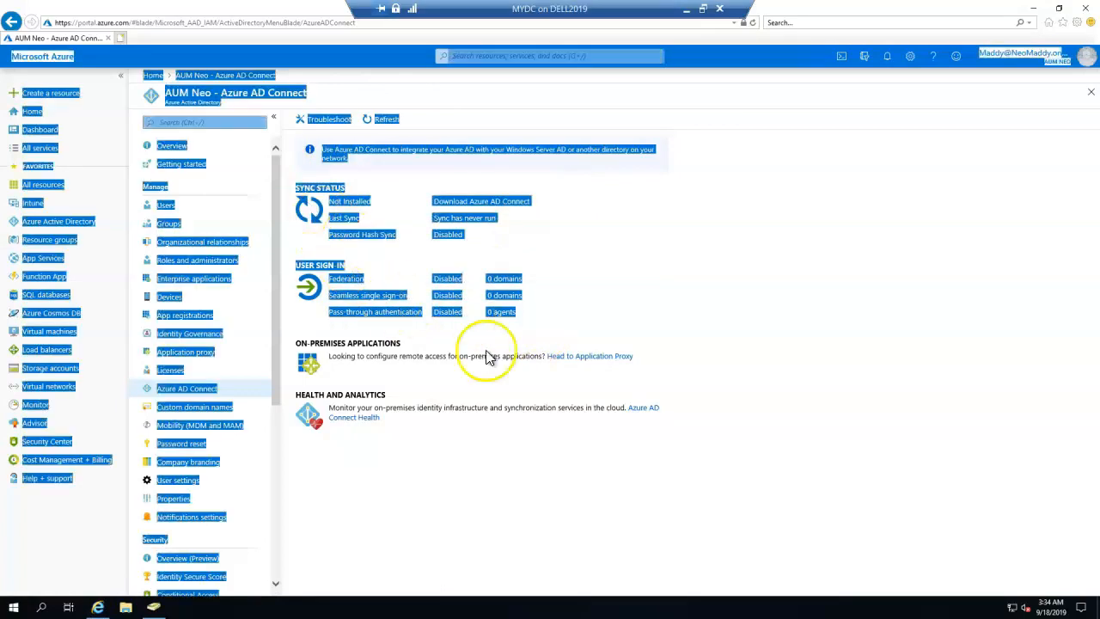
{"action": "left_click", "coordinate": [510, 408]}
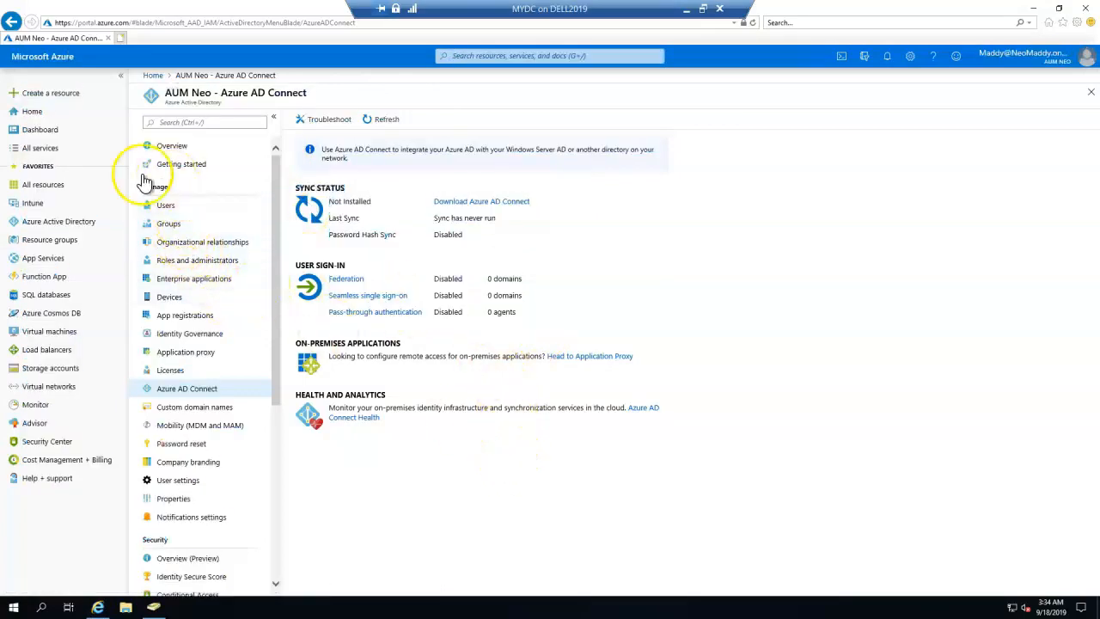
{"action": "left_click", "coordinate": [33, 203]}
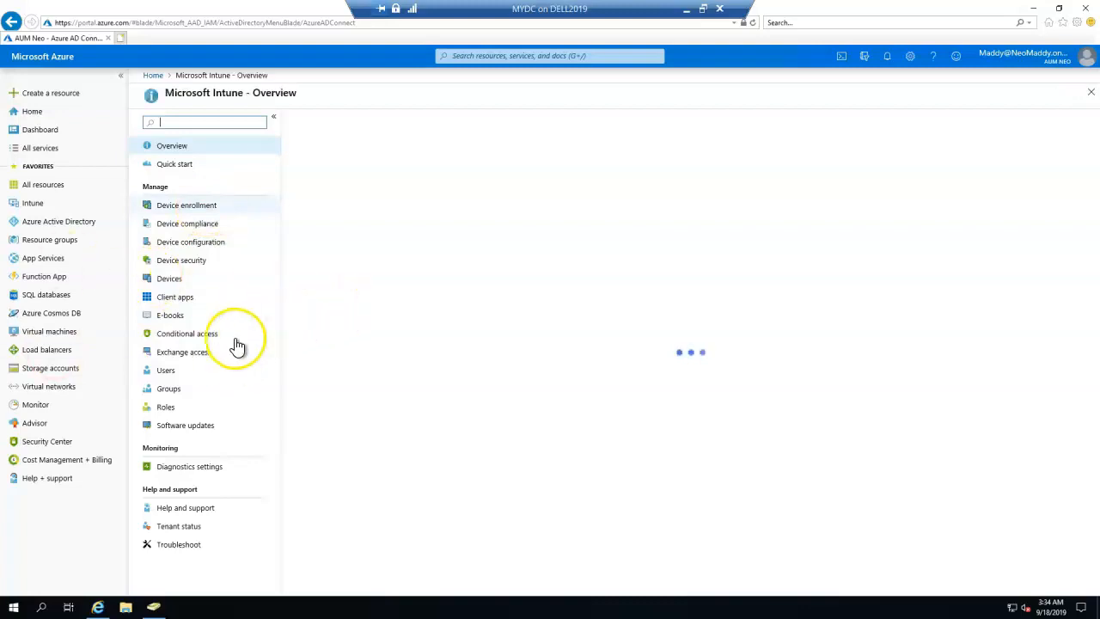
{"action": "left_click", "coordinate": [201, 214]}
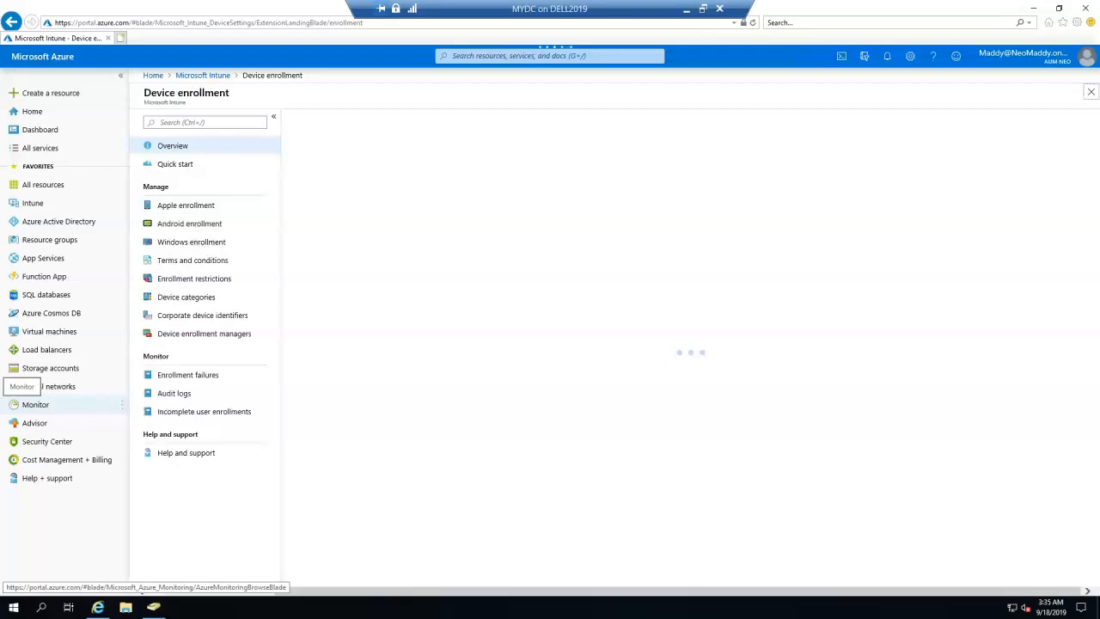
{"action": "left_click", "coordinate": [215, 248]}
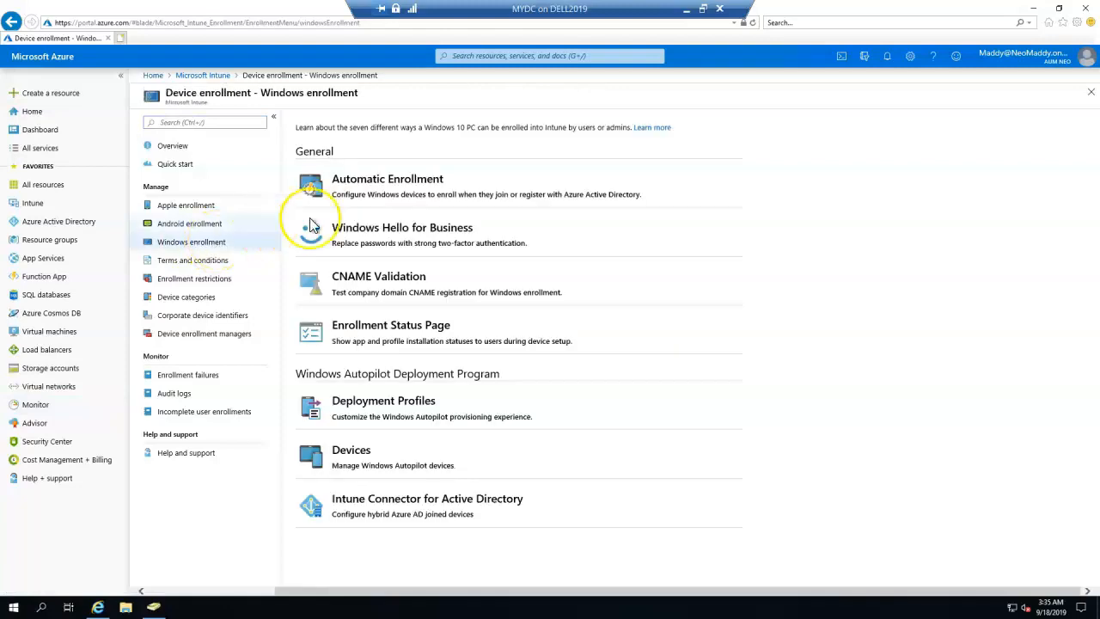
{"action": "left_click", "coordinate": [451, 192]}
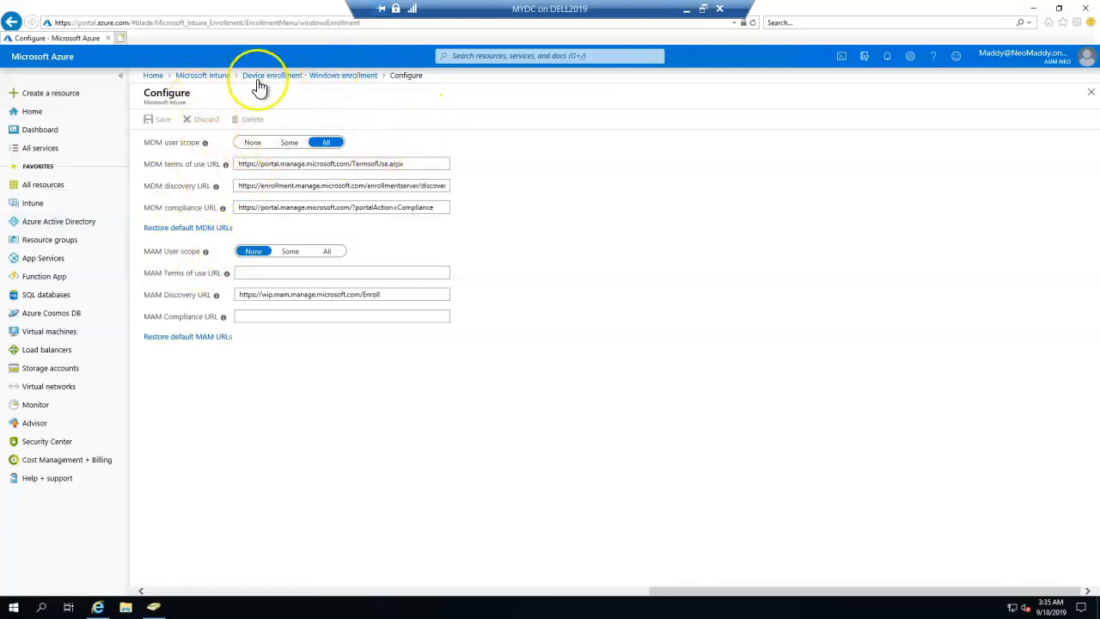
{"action": "left_click", "coordinate": [211, 75]}
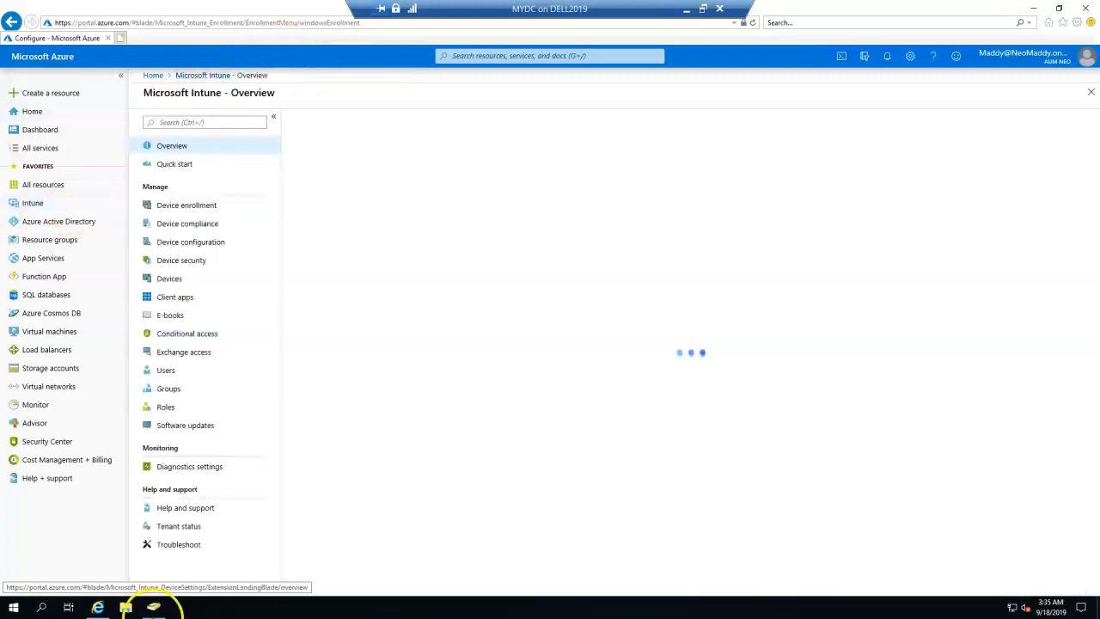
Maximize Active Directory Users and Computers and show the New object types for aumneo.com's Users container.
{"action": "left_click", "coordinate": [153, 607]}
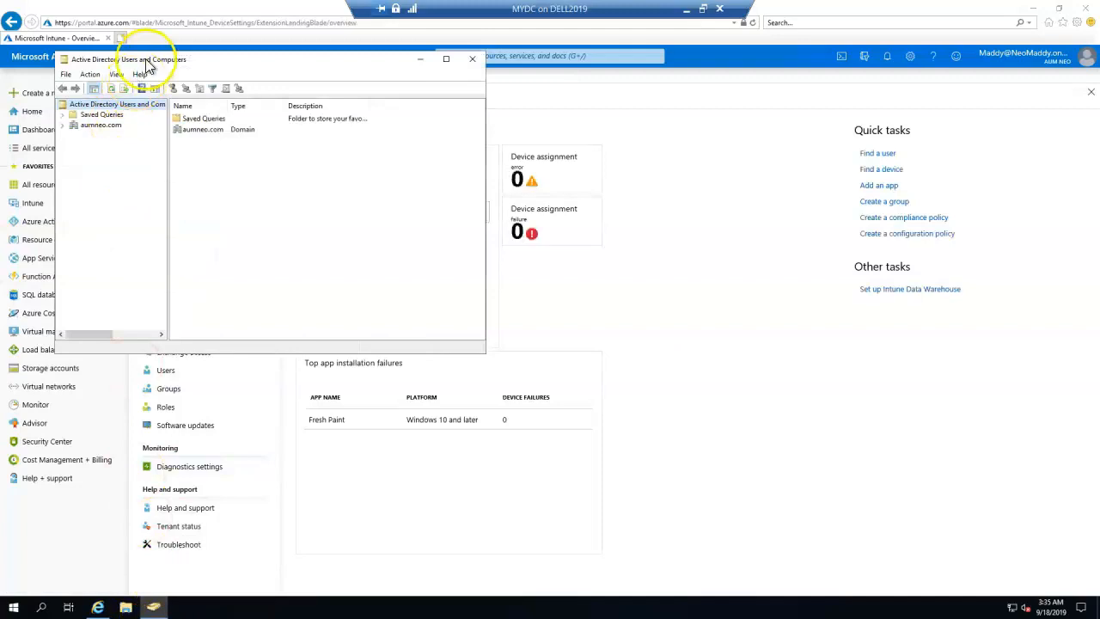
{"action": "double_click", "coordinate": [133, 59]}
{"action": "left_click", "coordinate": [38, 69]}
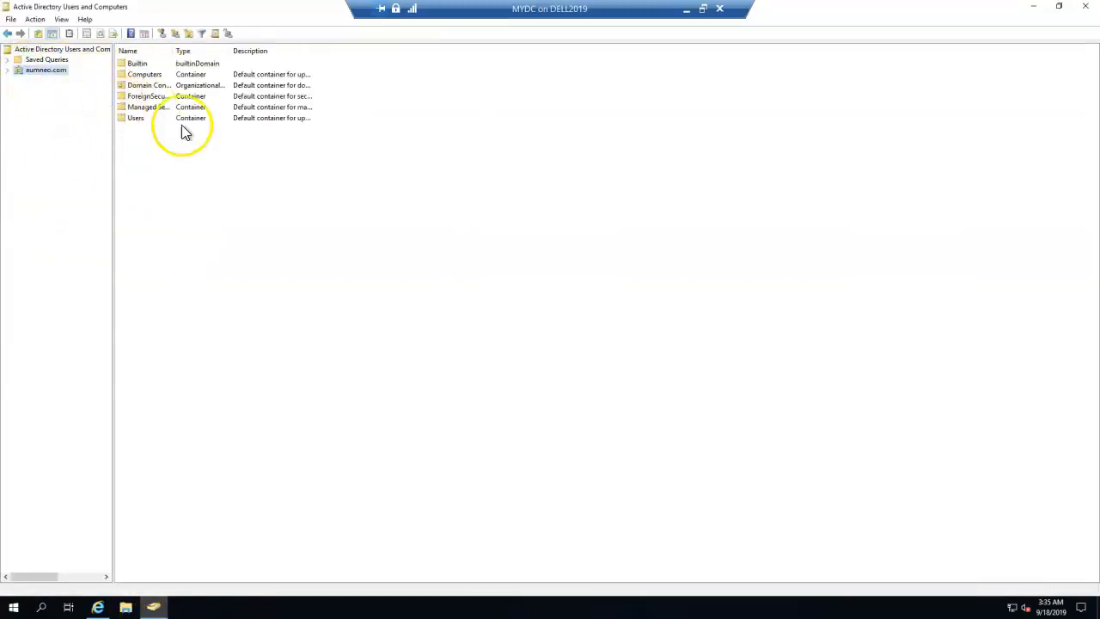
{"action": "double_click", "coordinate": [174, 50]}
{"action": "left_click", "coordinate": [7, 70]}
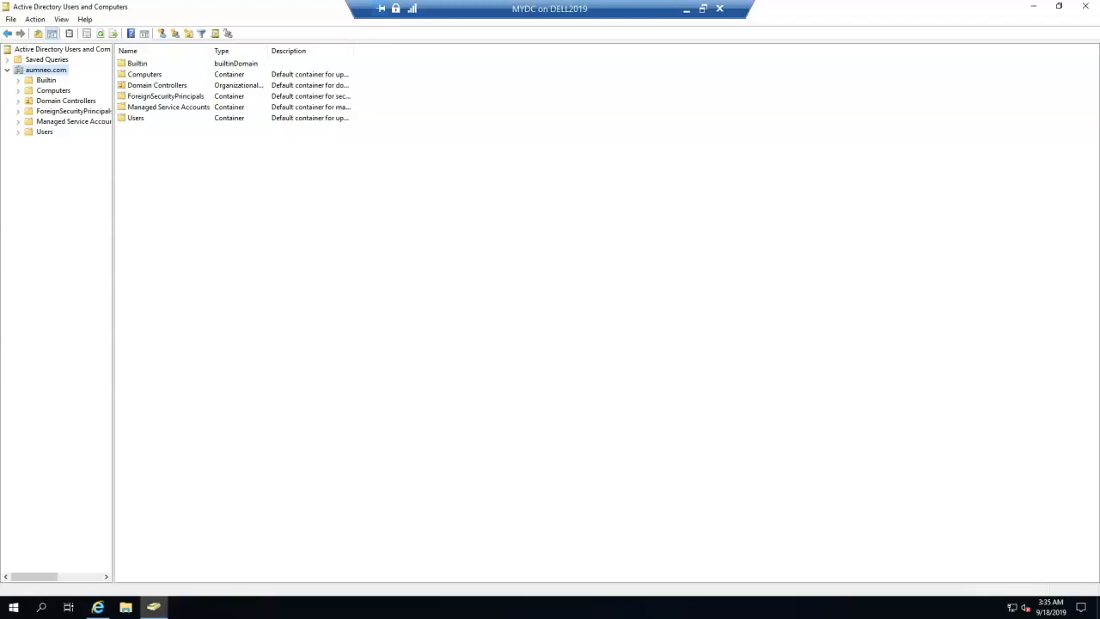
{"action": "left_click", "coordinate": [44, 133]}
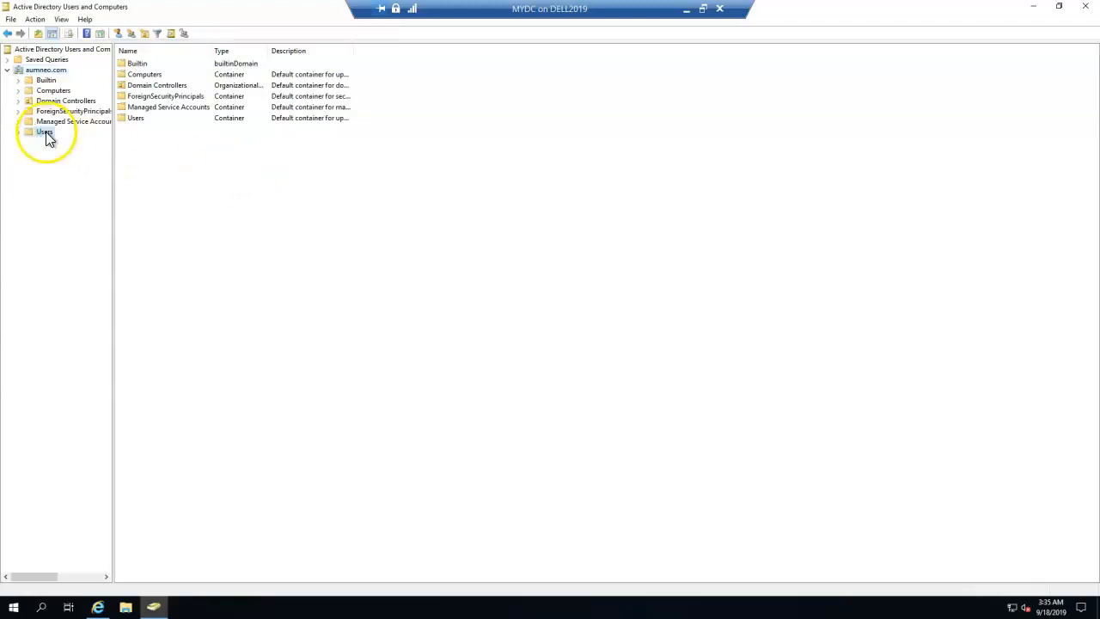
{"action": "right_click", "coordinate": [46, 134]}
{"action": "mouse_move", "coordinate": [121, 168]}
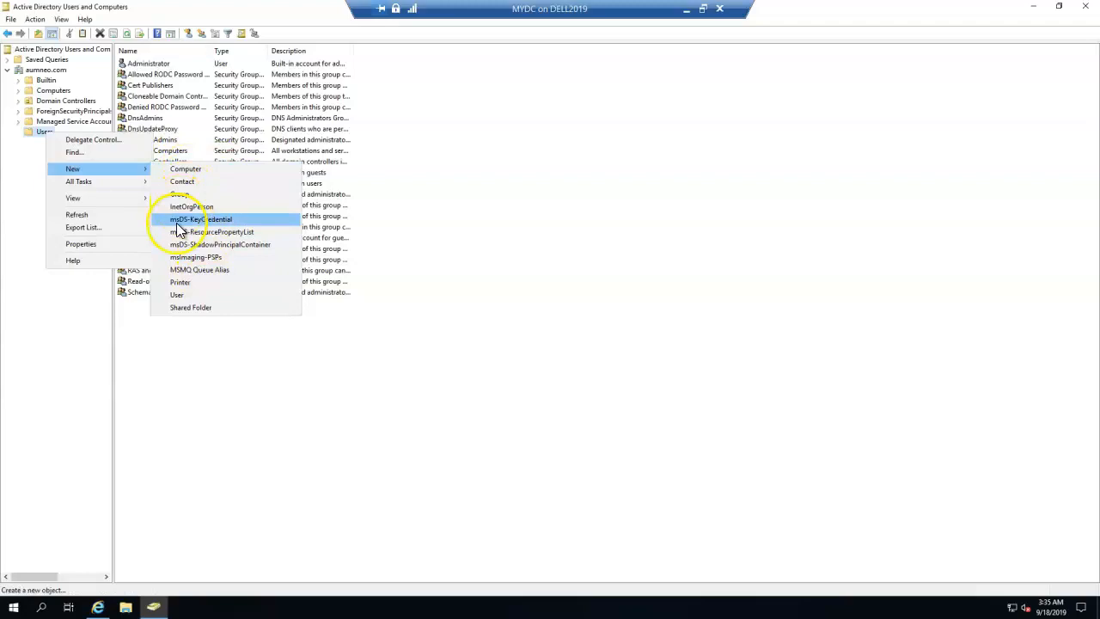
Start a new user with name and logon name Intune-Connector.
{"action": "left_click", "coordinate": [181, 296]}
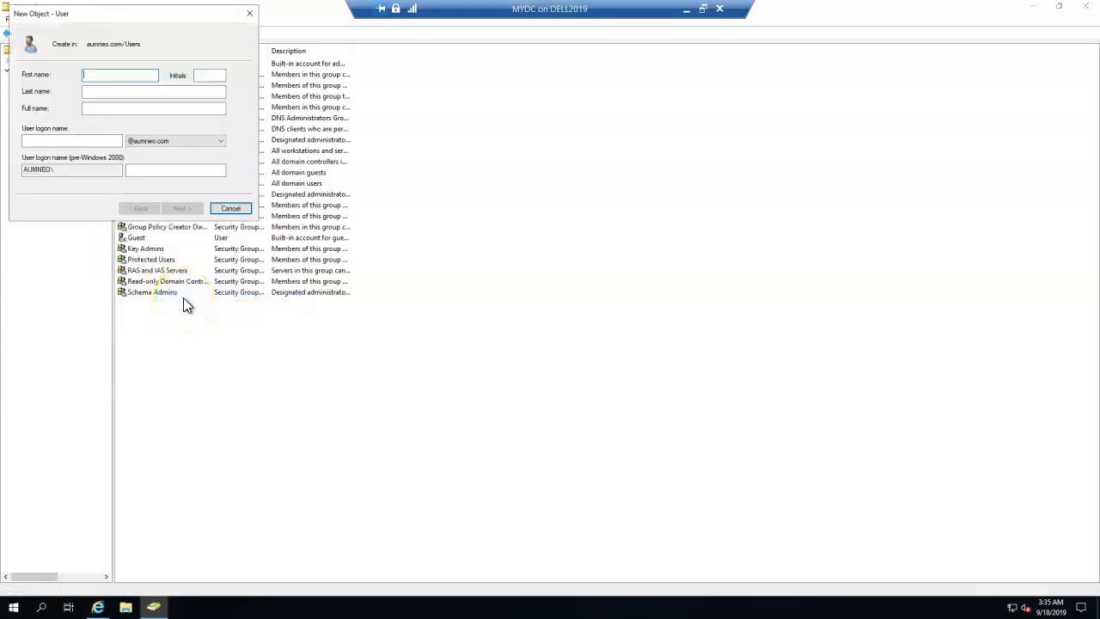
{"action": "type", "text": "iNTUN"}
{"action": "key", "text": "BackSpace"}
{"action": "key", "text": "BackSpace"}
{"action": "key", "text": "BackSpace"}
{"action": "key", "text": "BackSpace"}
{"action": "key", "text": "Tab"}
{"action": "key", "text": "Tab"}
{"action": "key", "text": "Tab"}
{"action": "key", "text": "ctrl+c"}
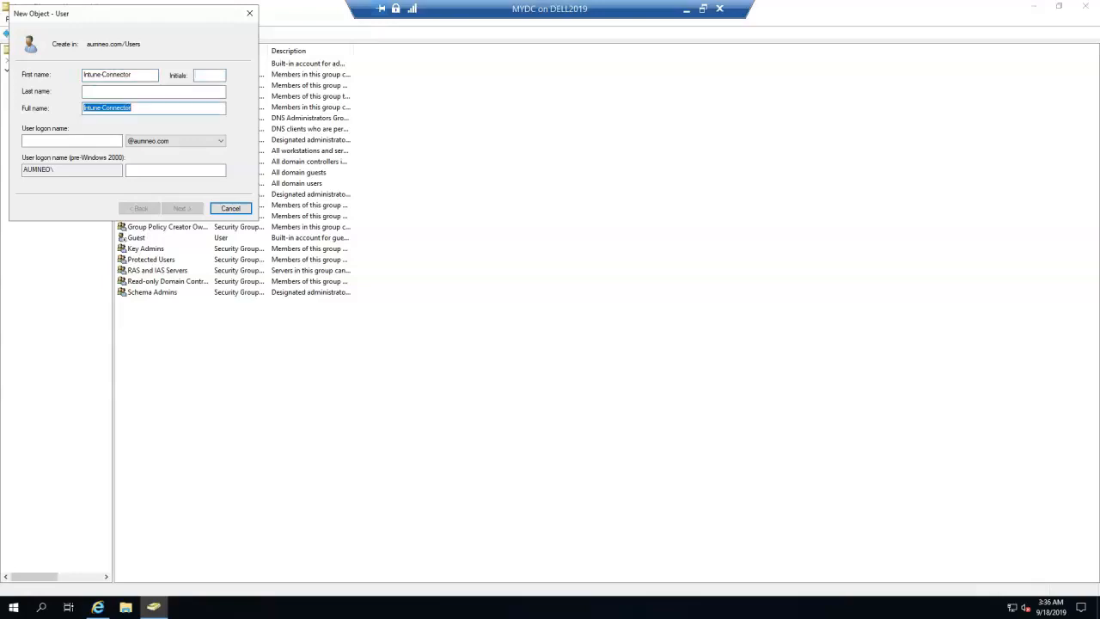
{"action": "key", "text": "Tab"}
{"action": "key", "text": "ctrl+v"}
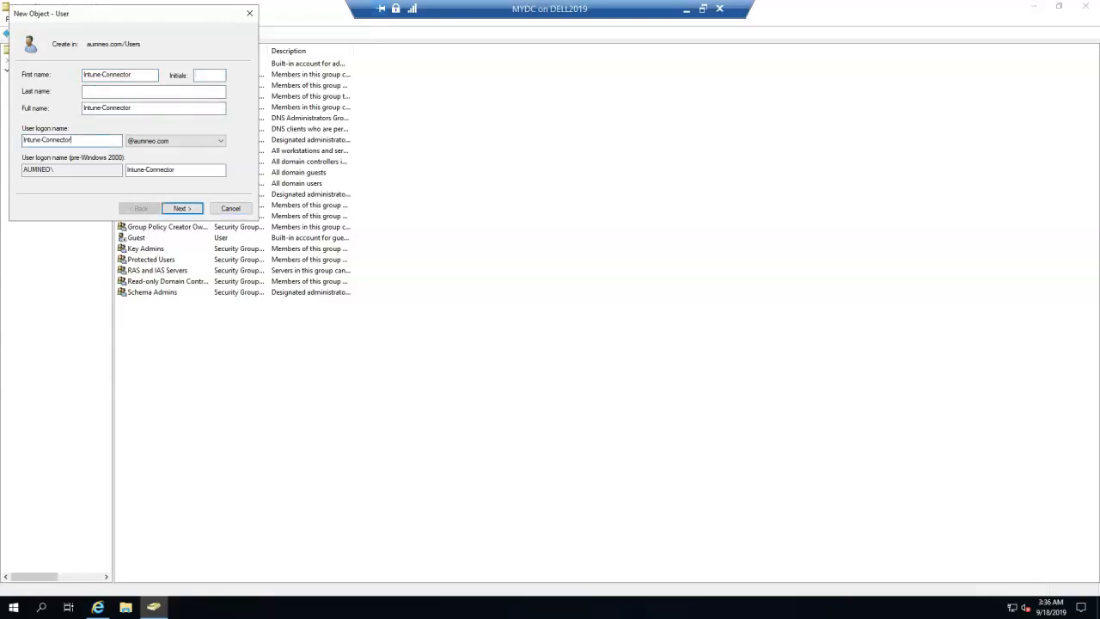
{"action": "left_click", "coordinate": [191, 212]}
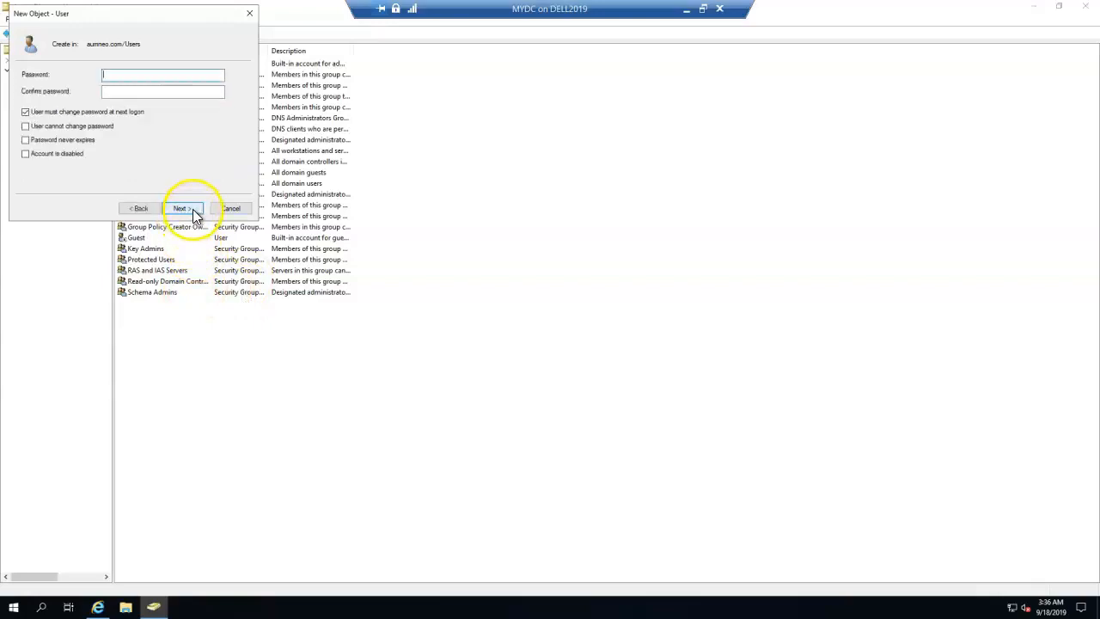
Set the account password, untick 'User must change password at next logon', and finish.
{"action": "type", "text": "Password123"}
{"action": "left_click", "coordinate": [138, 92]}
{"action": "type", "text": "Passw"}
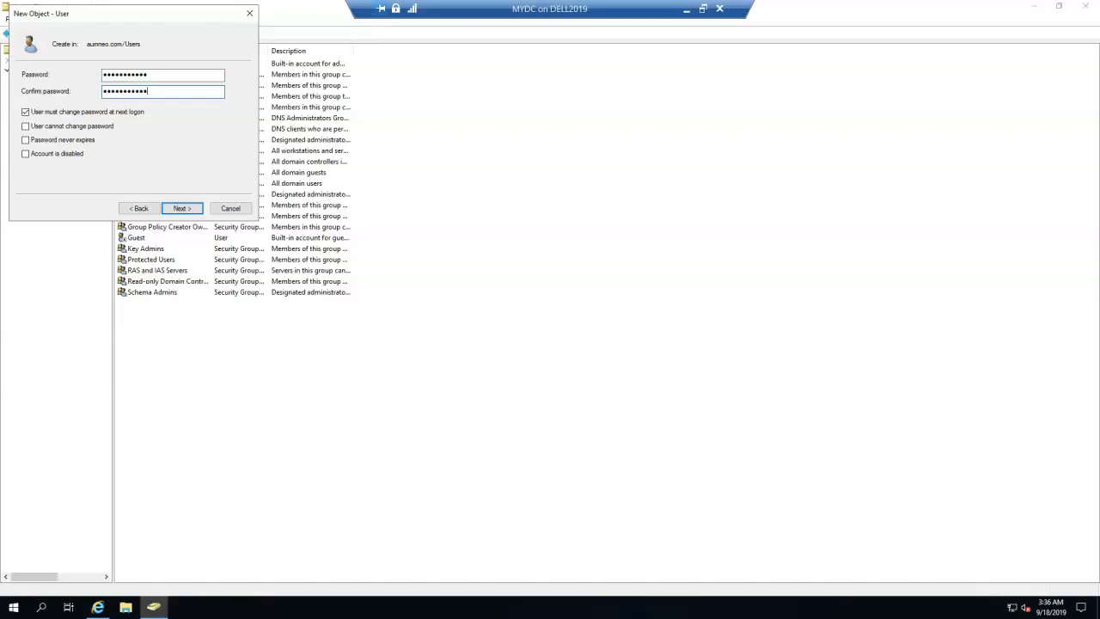
{"action": "left_click", "coordinate": [32, 112]}
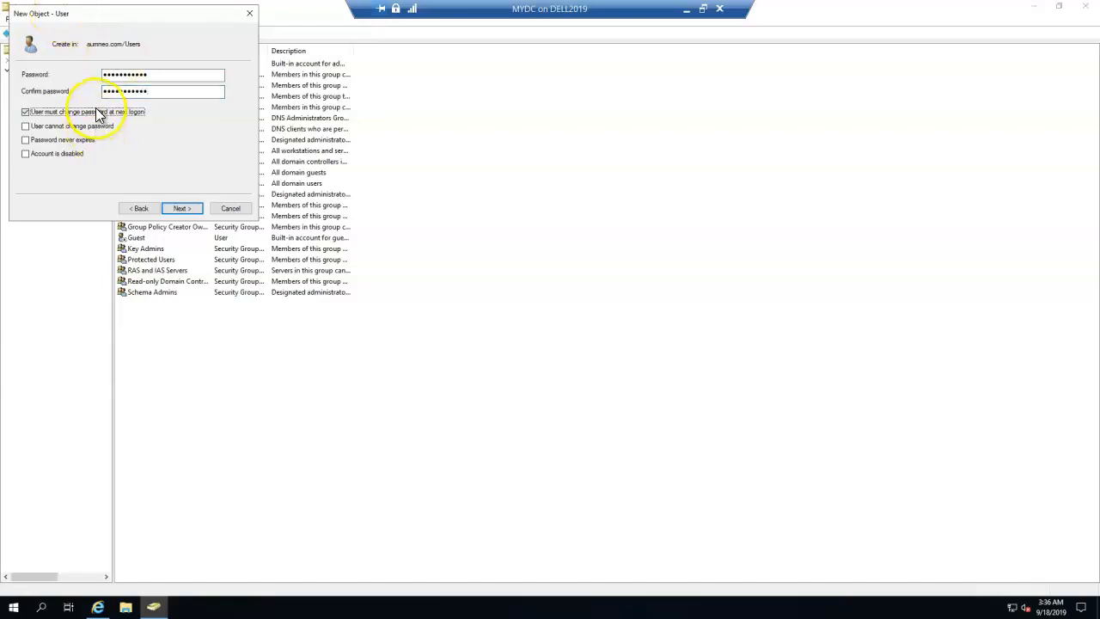
{"action": "left_click", "coordinate": [184, 206]}
{"action": "left_click", "coordinate": [190, 208]}
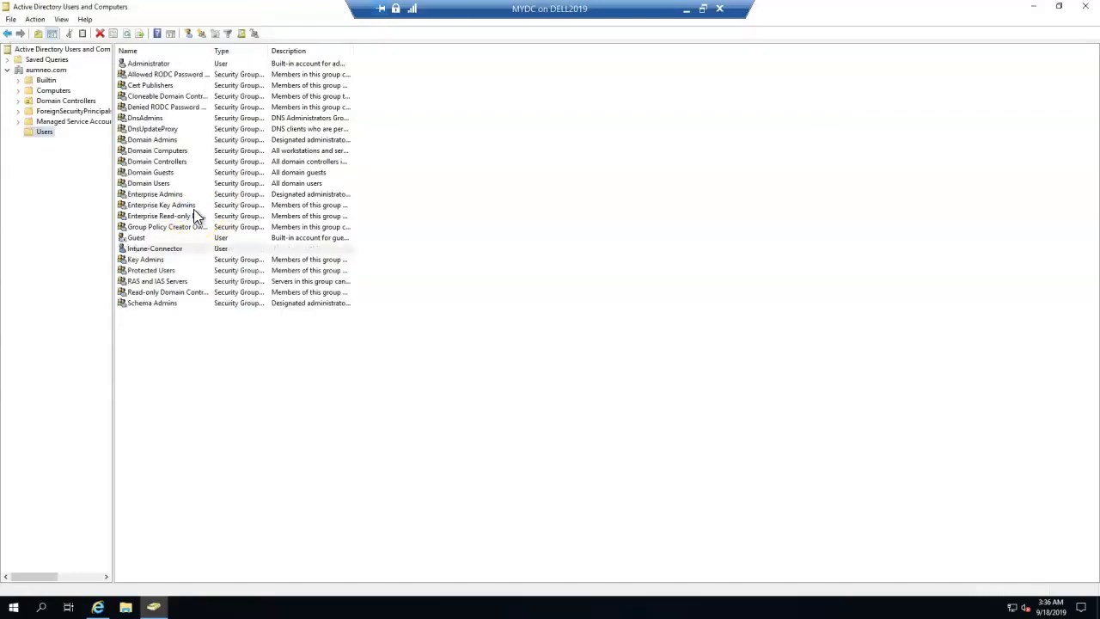
{"action": "left_click", "coordinate": [194, 373]}
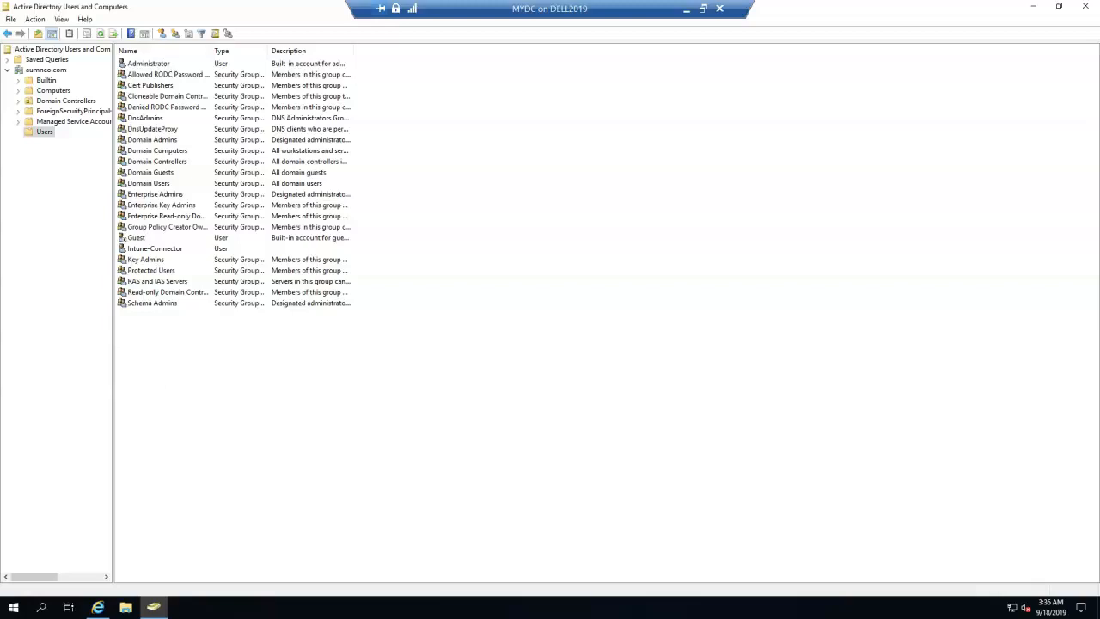
Create an organizational unit named Demo at the aumneo.com domain root.
{"action": "left_click", "coordinate": [51, 69]}
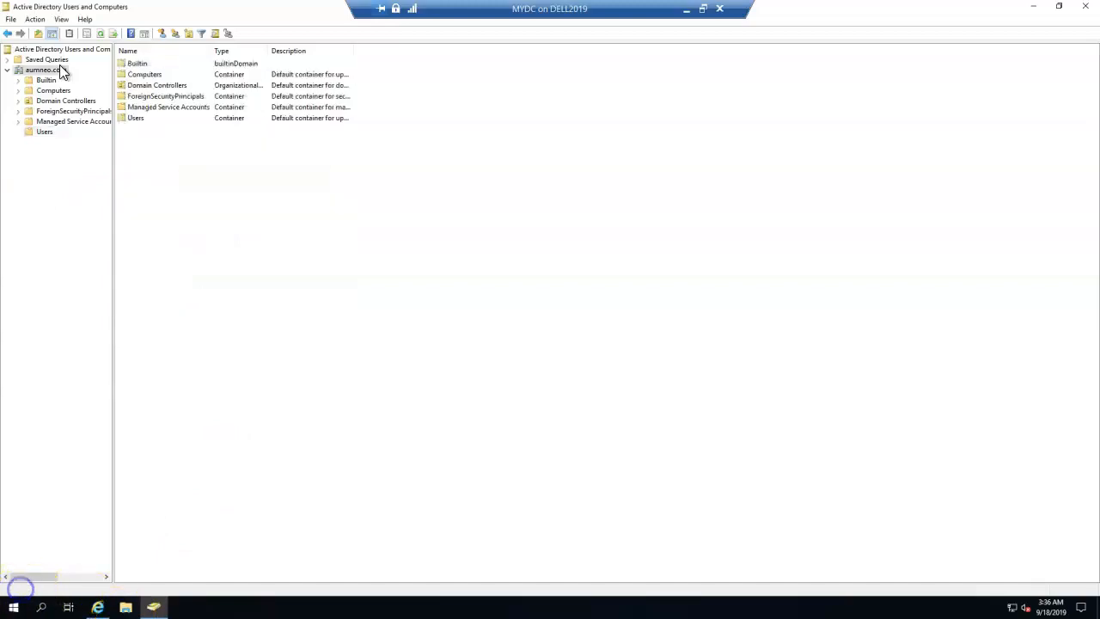
{"action": "left_click", "coordinate": [189, 35]}
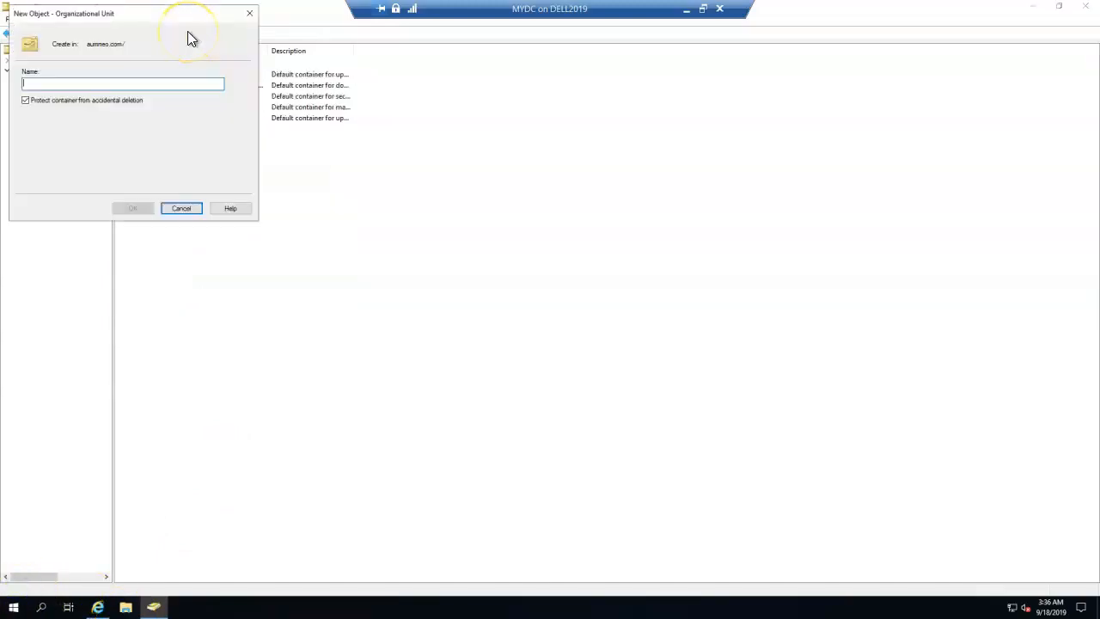
{"action": "type", "text": "hYBRID"}
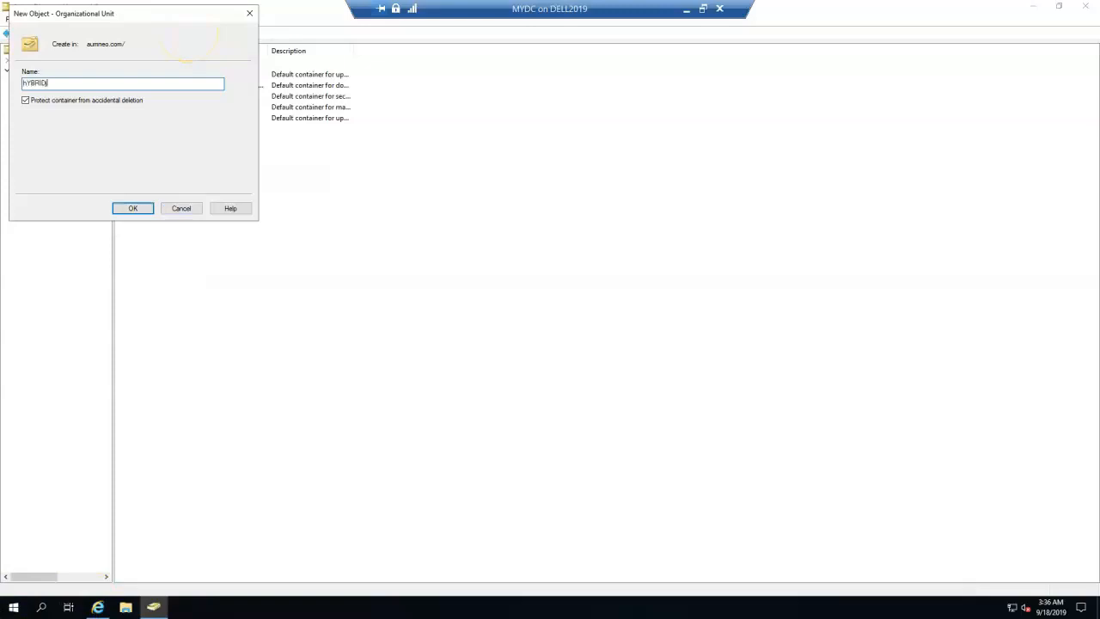
{"action": "key", "text": "BackSpace"}
{"action": "key", "text": "BackSpace"}
{"action": "key", "text": "BackSpace"}
{"action": "key", "text": "BackSpace"}
{"action": "key", "text": "BackSpace"}
{"action": "key", "text": "BackSpace"}
{"action": "key", "text": "BackSpace"}
{"action": "key", "text": "BackSpace"}
{"action": "key", "text": "BackSpace"}
{"action": "key", "text": "BackSpace"}
{"action": "key", "text": "BackSpace"}
{"action": "type", "text": "Demo"}
{"action": "key", "text": "Return"}
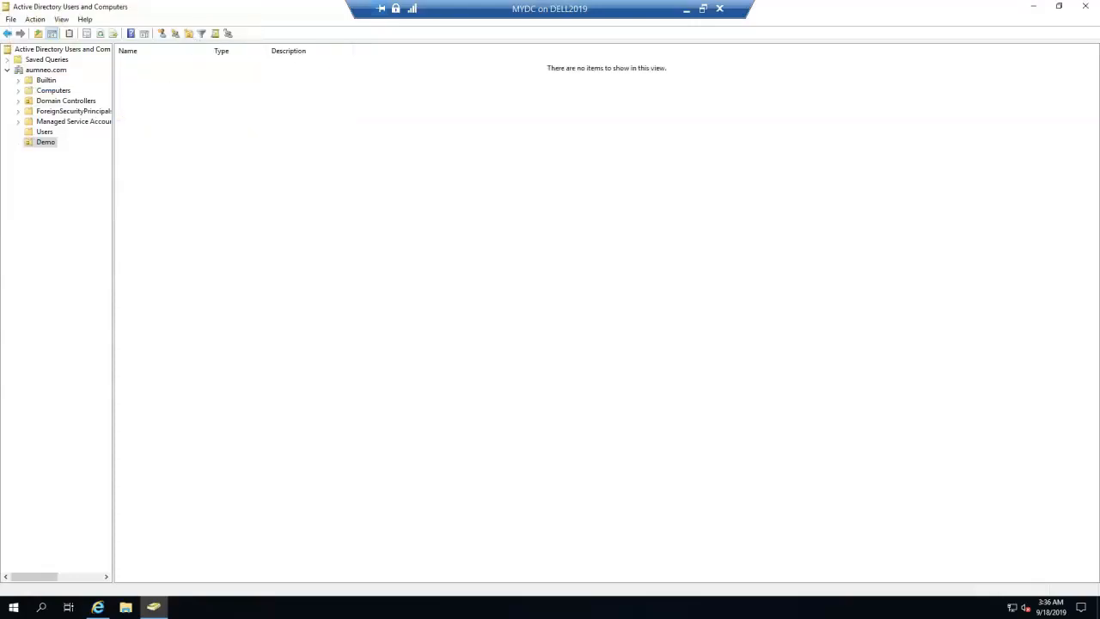
Rename the Demo OU to Autopilot Demo.
{"action": "left_click", "coordinate": [46, 143]}
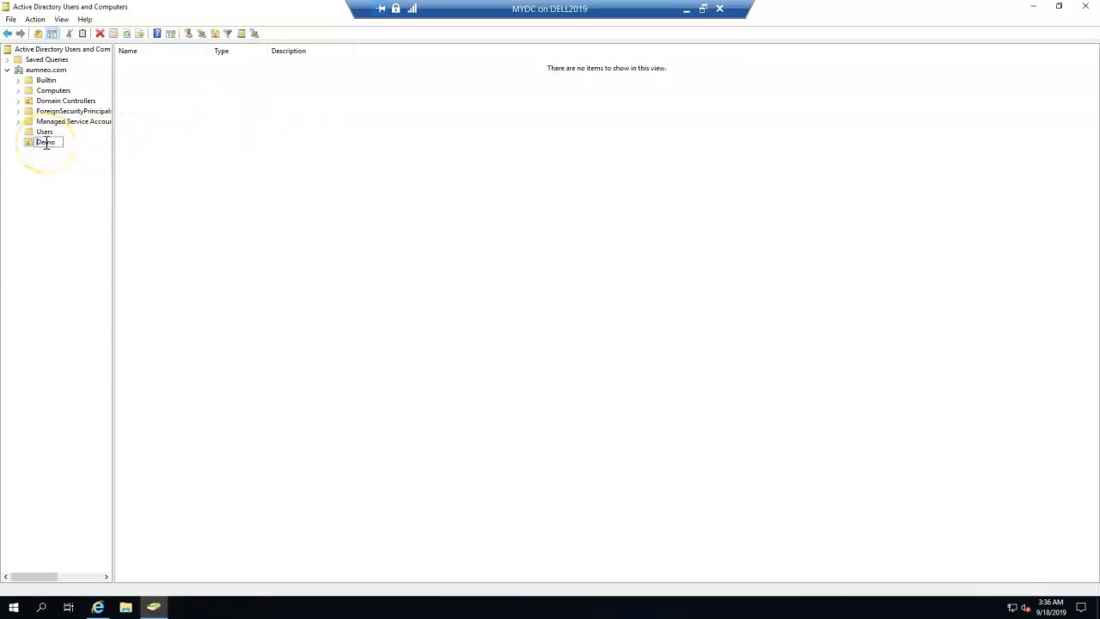
{"action": "key", "text": "Home"}
{"action": "type", "text": "Autopilot"}
{"action": "key", "text": "Return"}
Start delegating control of the Autopilot Demo OU to Intune-Connector.
{"action": "right_click", "coordinate": [47, 146]}
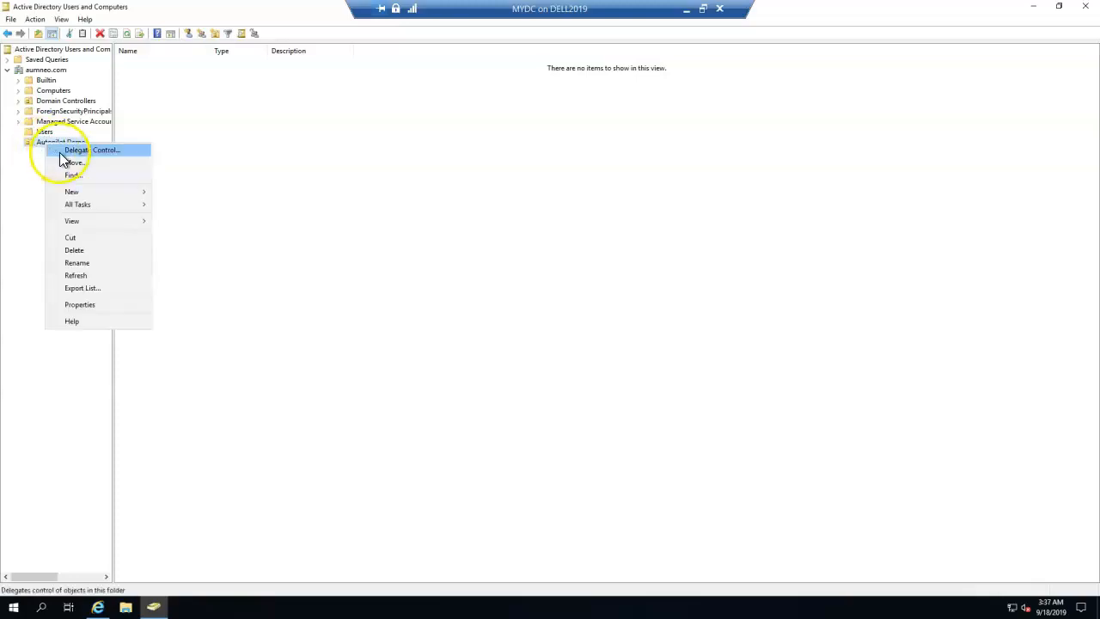
{"action": "left_click", "coordinate": [64, 150]}
{"action": "left_click", "coordinate": [168, 217]}
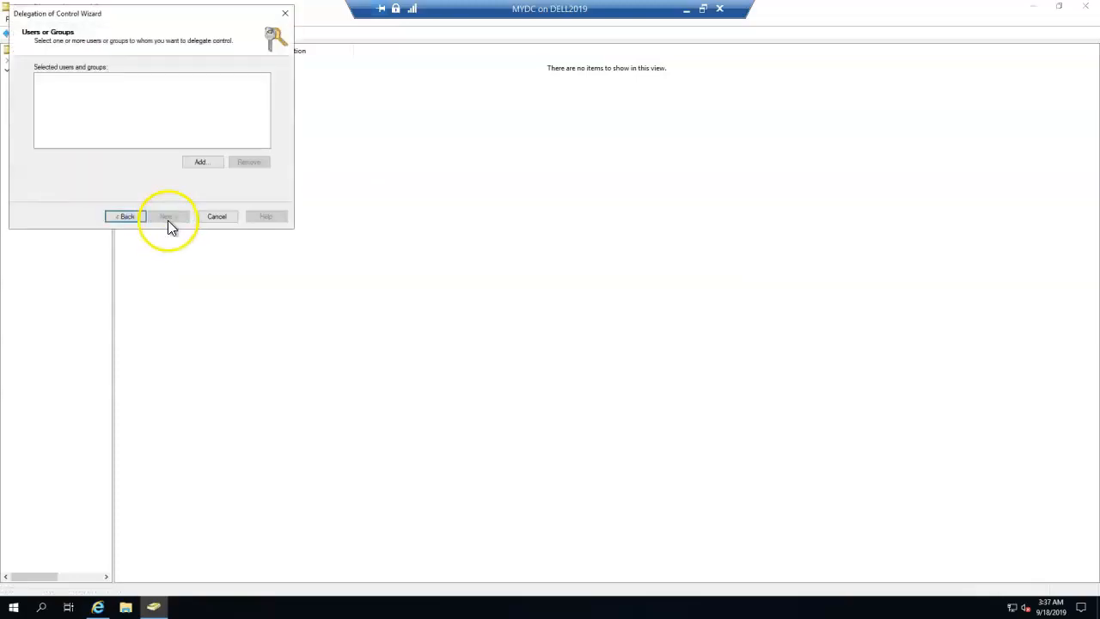
{"action": "left_click", "coordinate": [204, 161]}
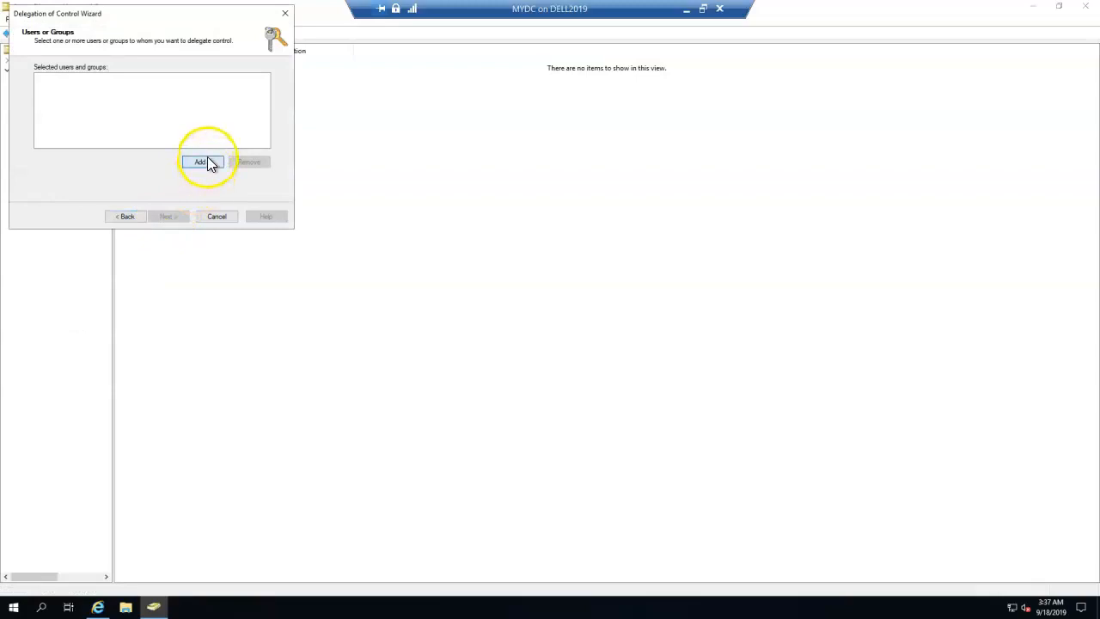
{"action": "type", "text": "Intune-Connector"}
{"action": "left_click", "coordinate": [207, 157]}
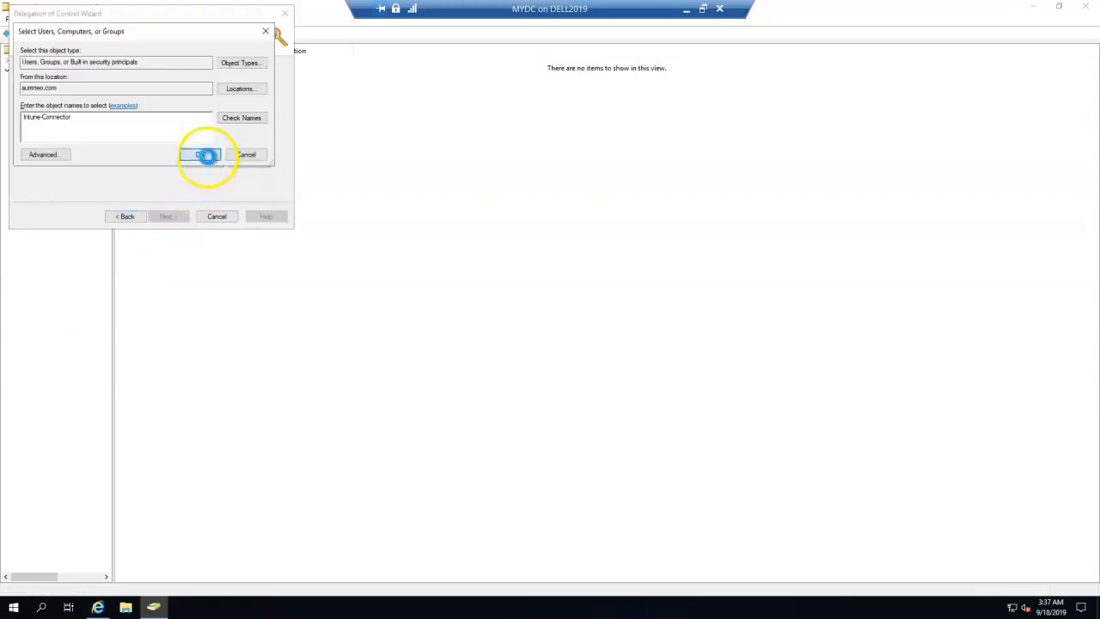
{"action": "left_click", "coordinate": [178, 216]}
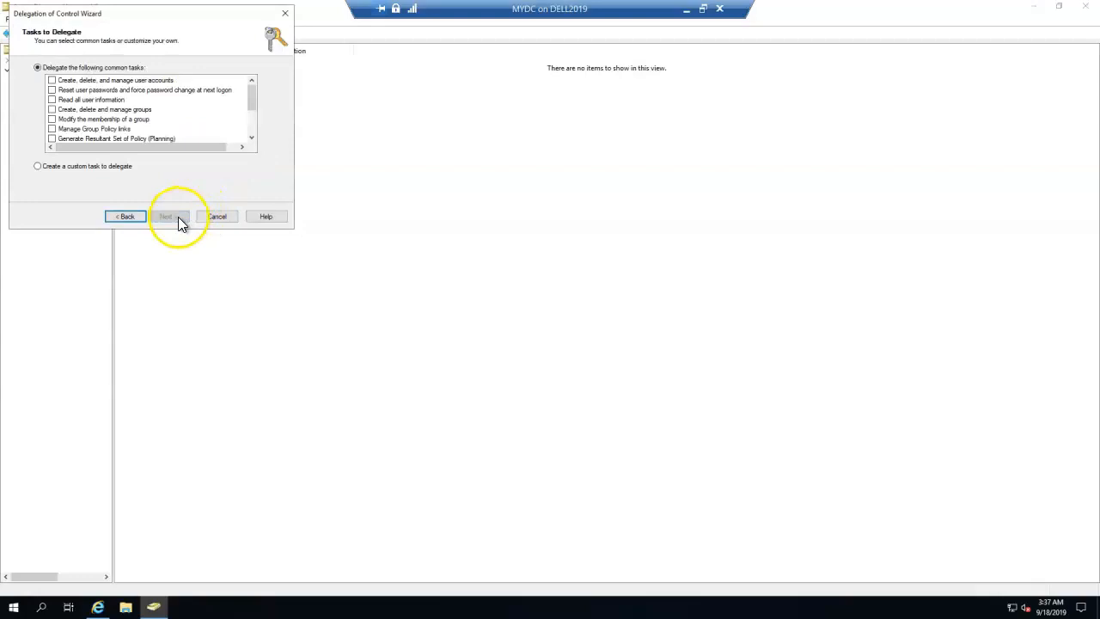
Define a custom task limited to Computer objects, allowing their creation and deletion in this OU.
{"action": "left_click", "coordinate": [123, 168]}
{"action": "left_click", "coordinate": [170, 215]}
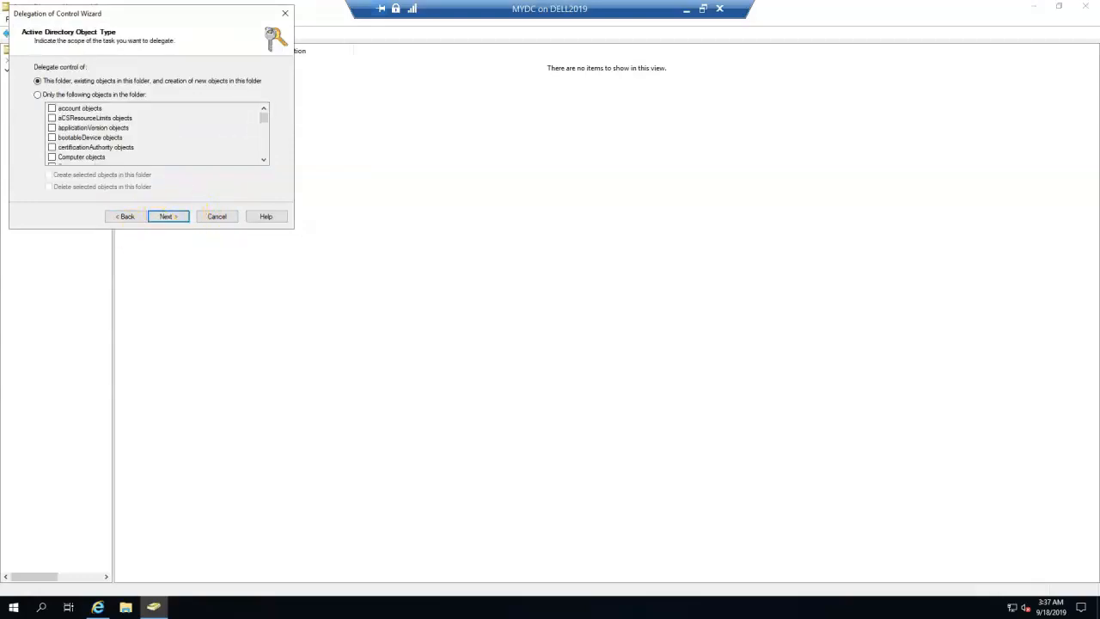
{"action": "left_click", "coordinate": [69, 94]}
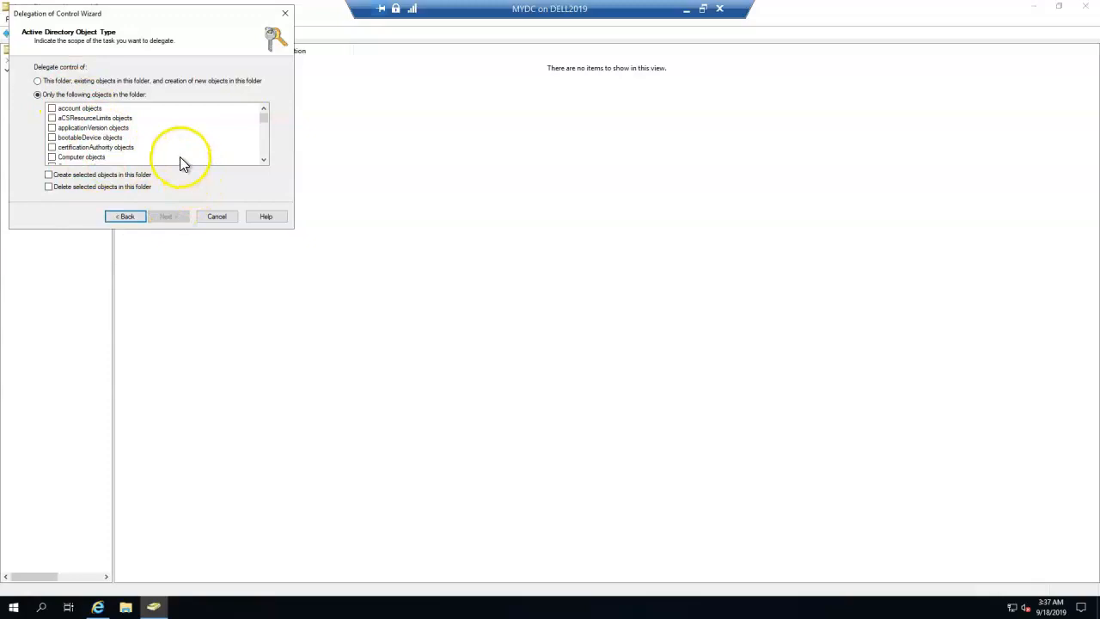
{"action": "left_click", "coordinate": [53, 109]}
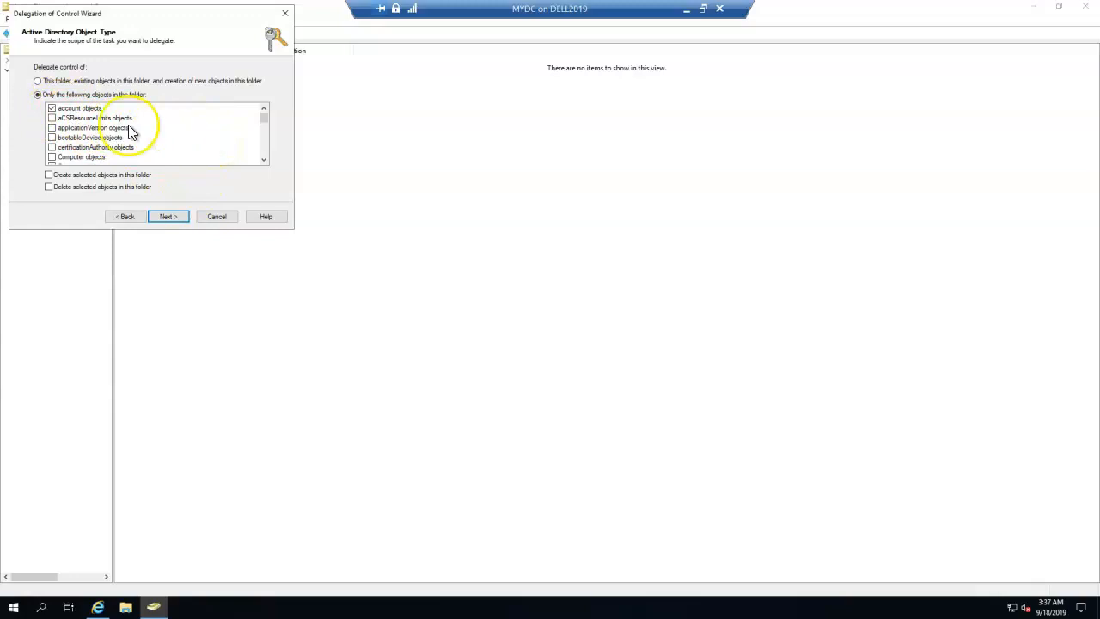
{"action": "left_click", "coordinate": [52, 108]}
{"action": "left_click", "coordinate": [53, 158]}
{"action": "left_click", "coordinate": [93, 176]}
{"action": "left_click", "coordinate": [121, 188]}
{"action": "left_click", "coordinate": [264, 161]}
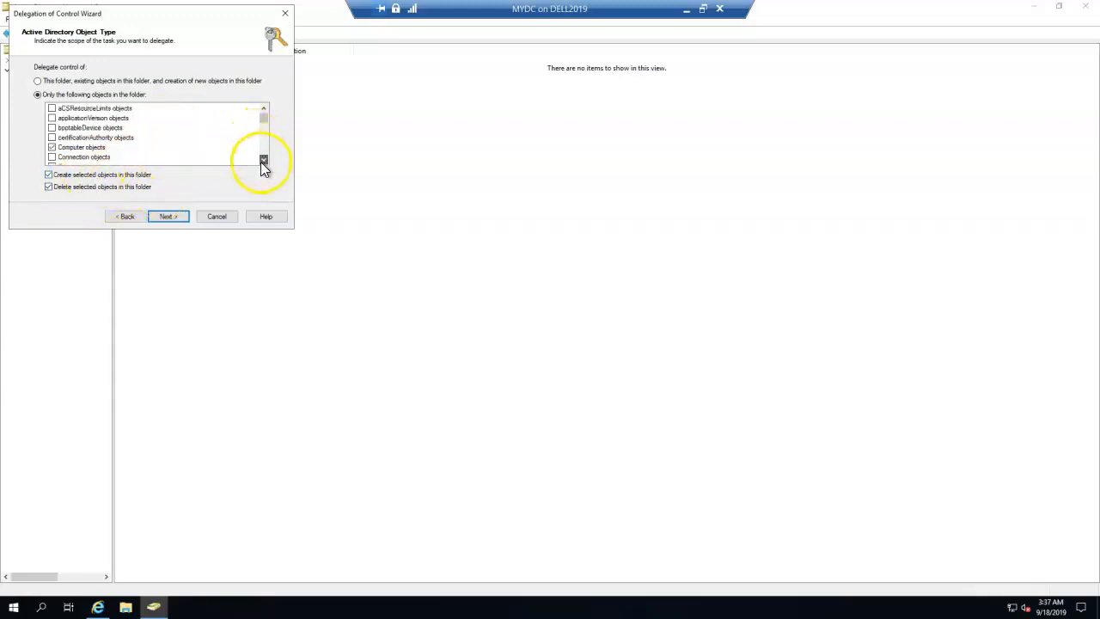
{"action": "scroll", "coordinate": [119, 155], "scroll_direction": "down", "scroll_amount": 1}
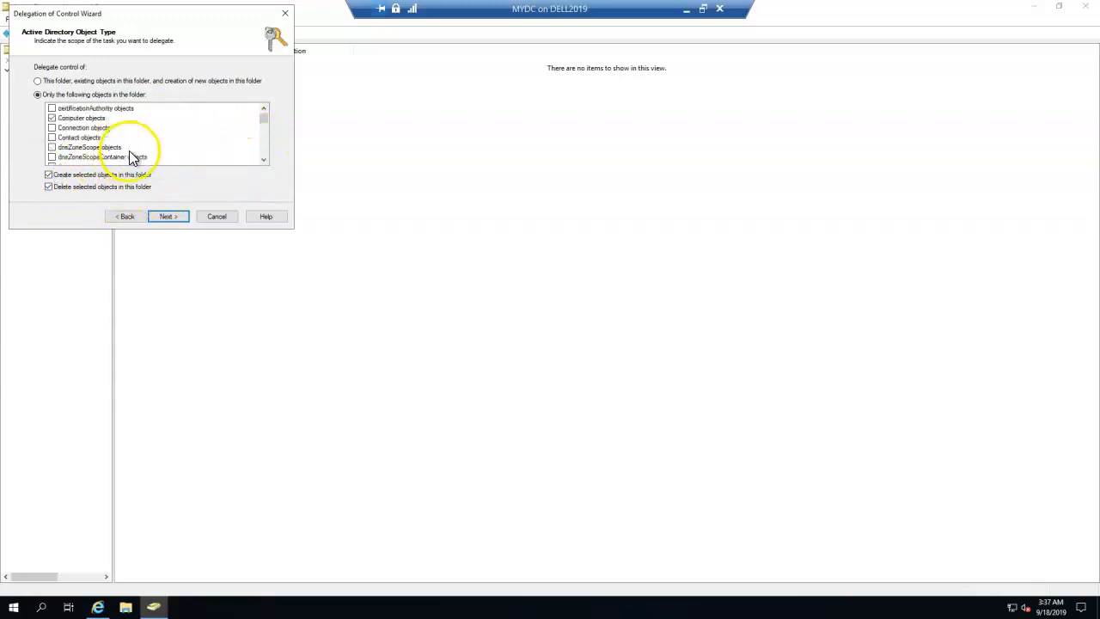
{"action": "left_click", "coordinate": [165, 216]}
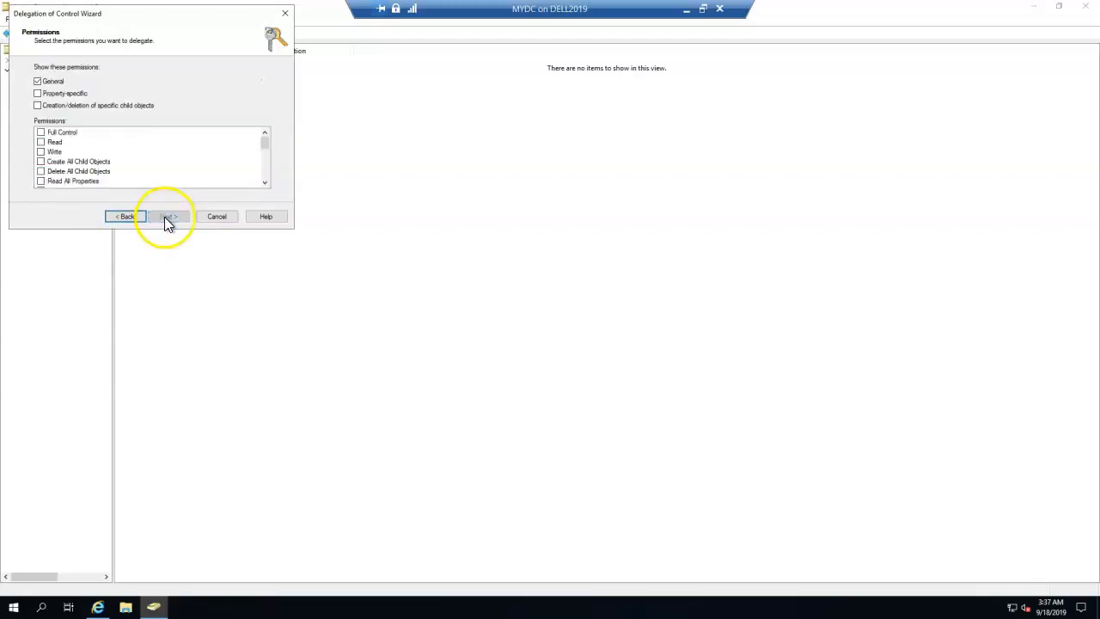
Grant Full Control over Computer objects and complete the delegation wizard.
{"action": "left_click", "coordinate": [69, 104]}
{"action": "left_click", "coordinate": [64, 93]}
{"action": "left_click", "coordinate": [59, 133]}
{"action": "left_click", "coordinate": [40, 132]}
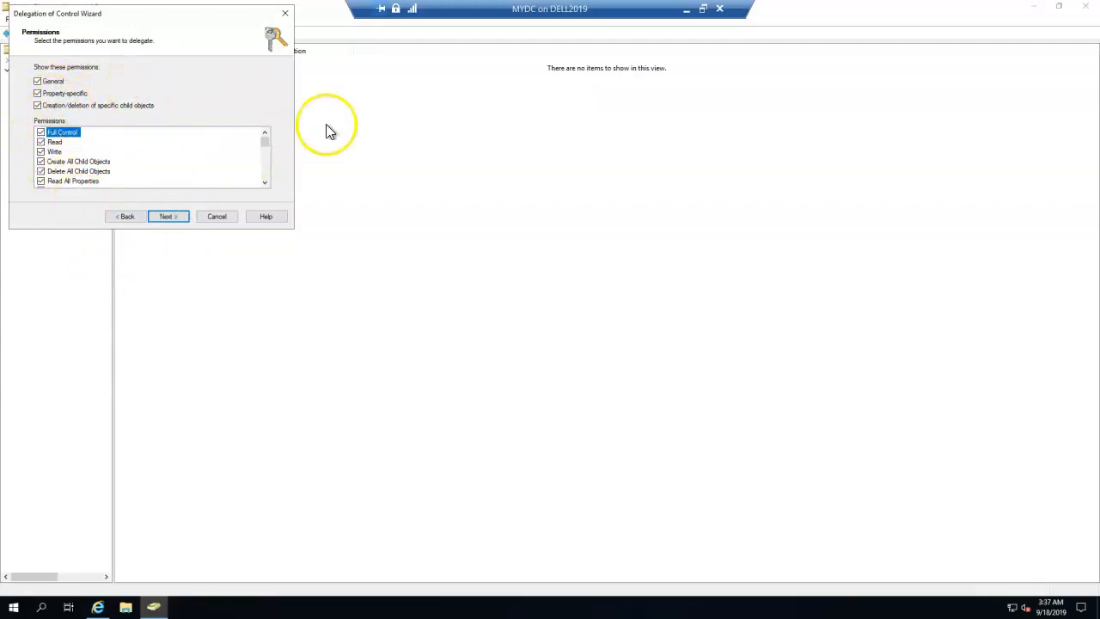
{"action": "left_click", "coordinate": [171, 222]}
{"action": "left_click", "coordinate": [179, 222]}
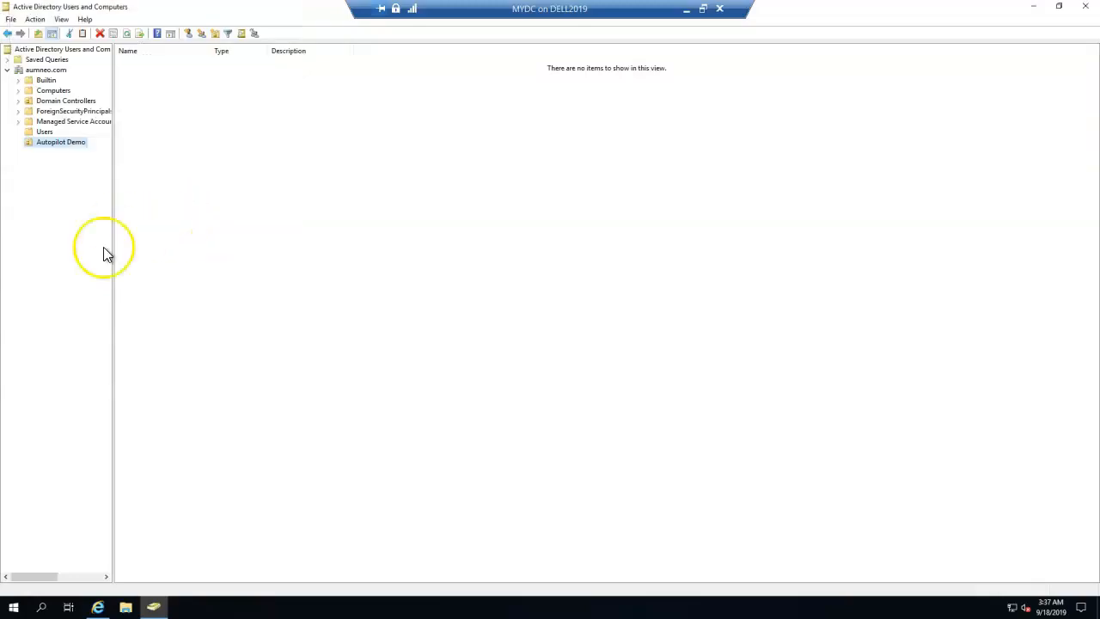
{"action": "left_click", "coordinate": [98, 608]}
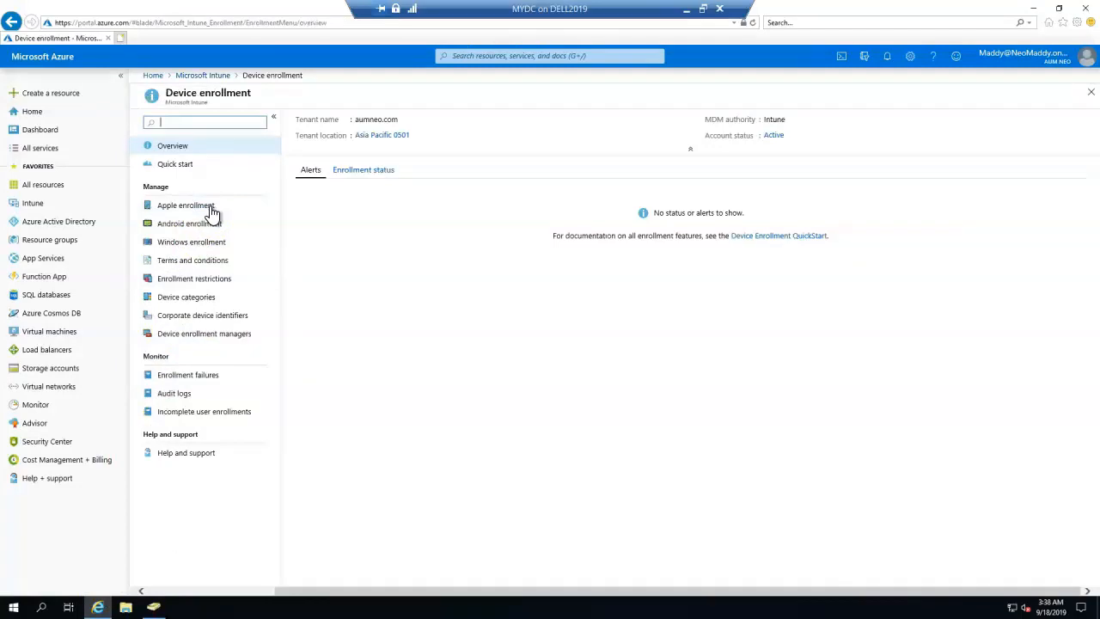
Open Intune Connector for Active Directory under Windows enrollment.
{"action": "left_click", "coordinate": [205, 250]}
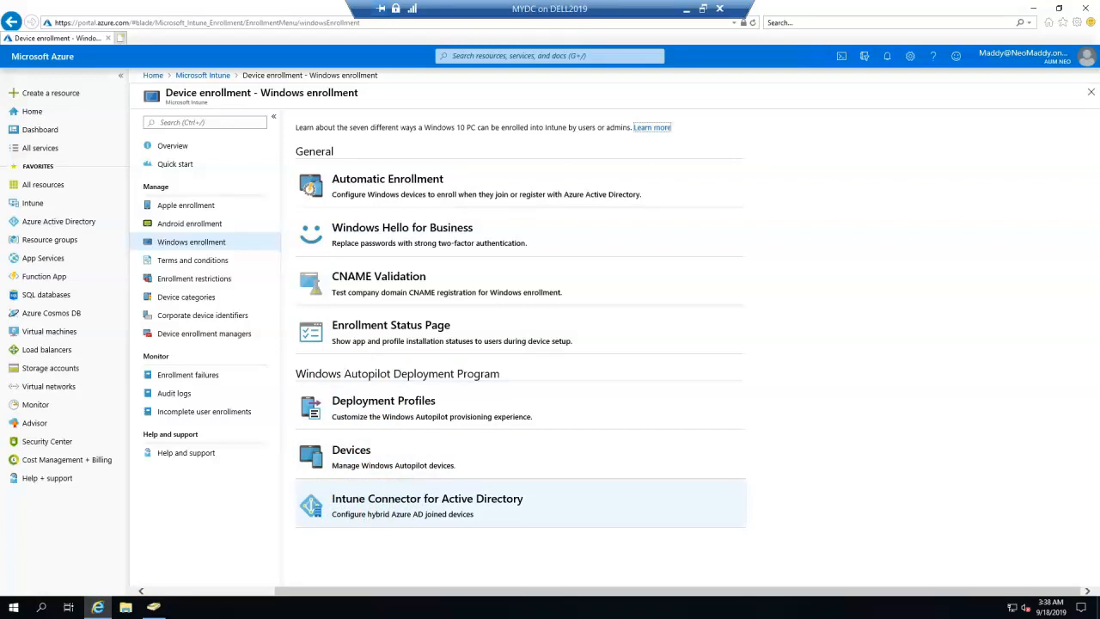
{"action": "left_click_drag", "start_coordinate": [319, 510], "coordinate": [491, 513]}
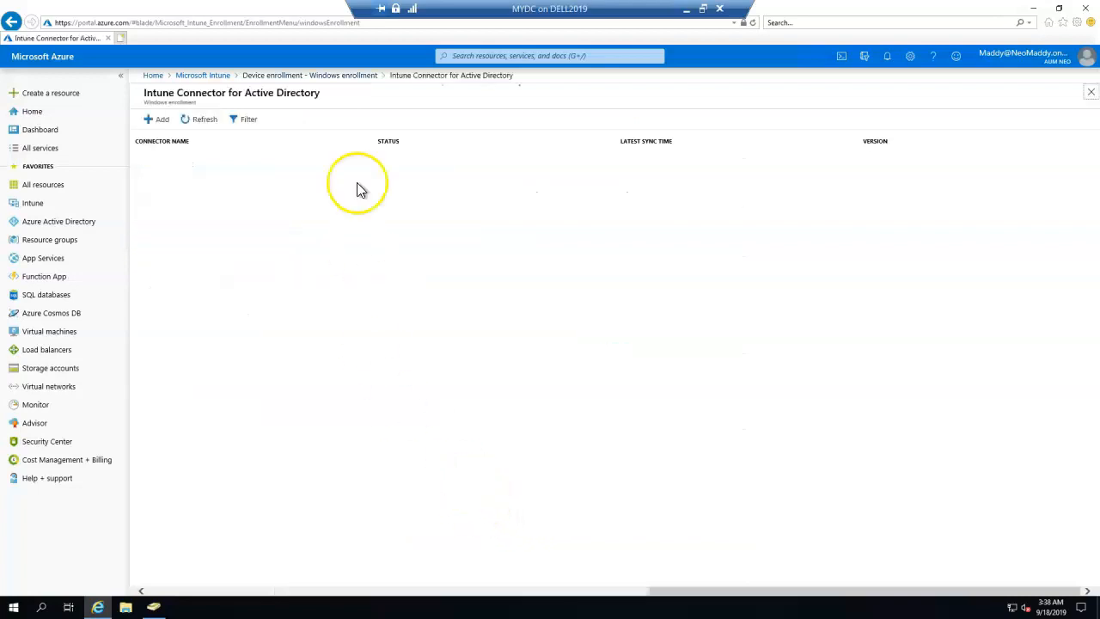
{"action": "left_click_drag", "start_coordinate": [140, 89], "coordinate": [315, 93]}
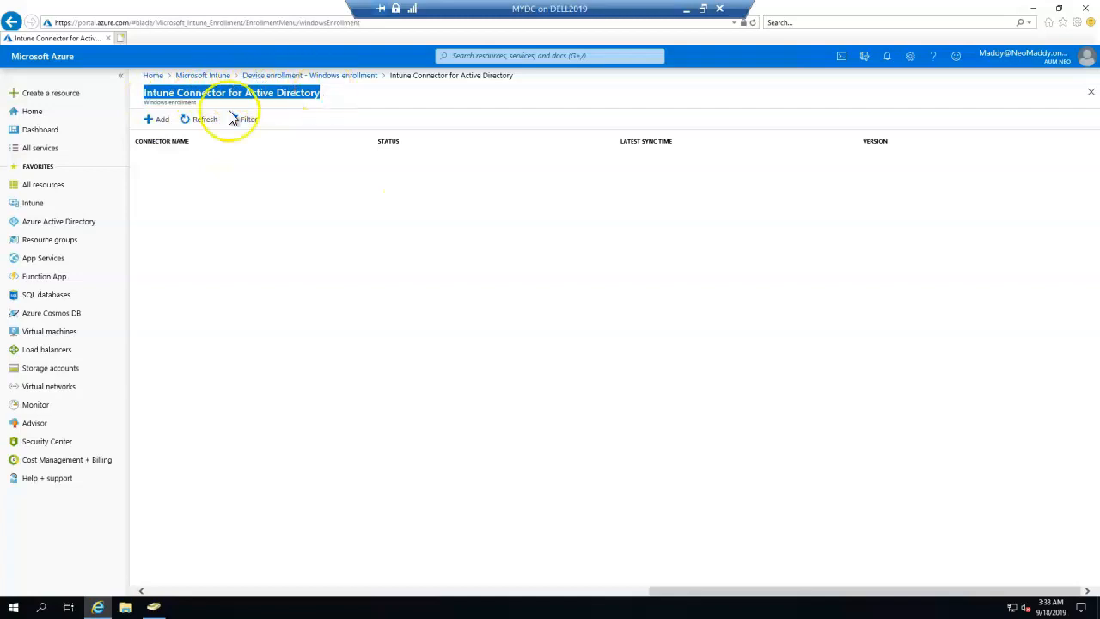
{"action": "double_click", "coordinate": [165, 104]}
Add a connector and download the ODJConnectorBootstrapper.exe on-premises installer.
{"action": "left_click", "coordinate": [159, 120]}
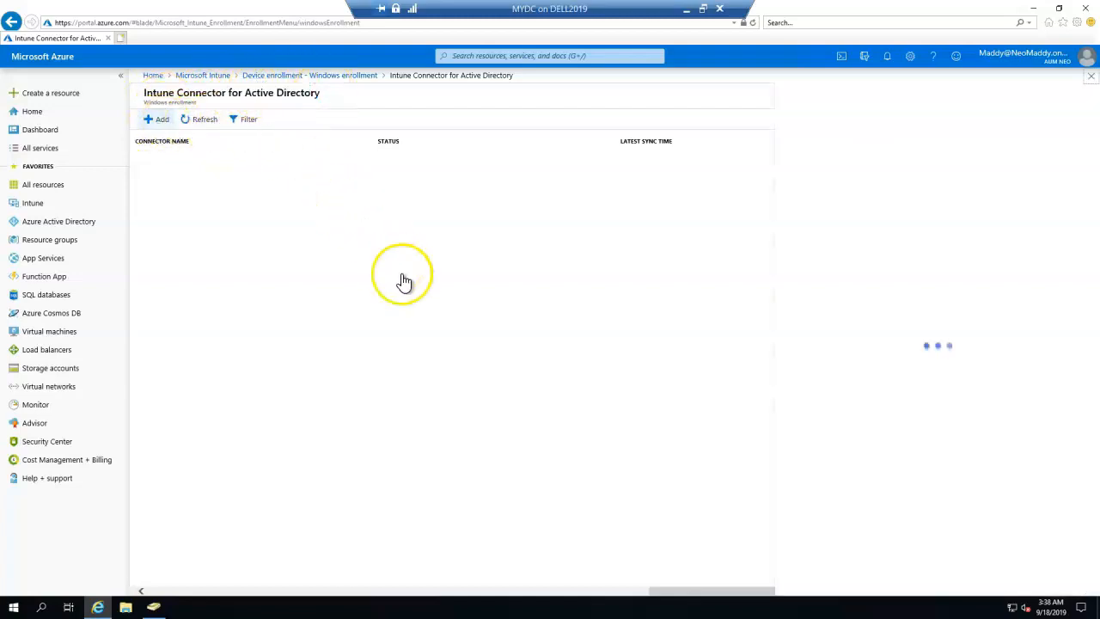
{"action": "left_click_drag", "start_coordinate": [879, 154], "coordinate": [932, 409]}
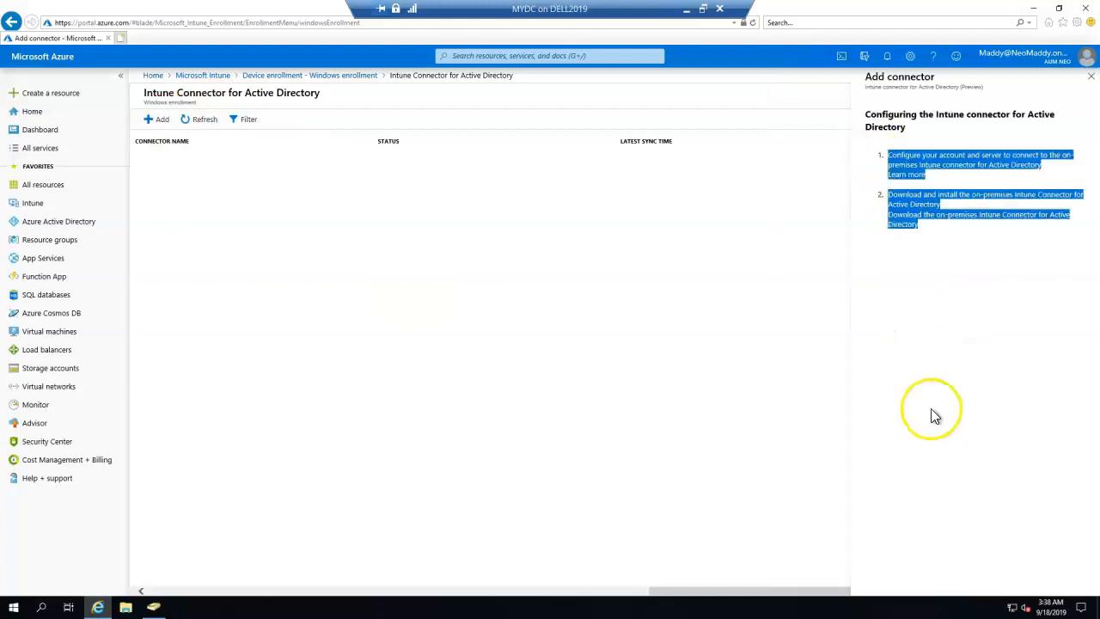
{"action": "left_click", "coordinate": [960, 321]}
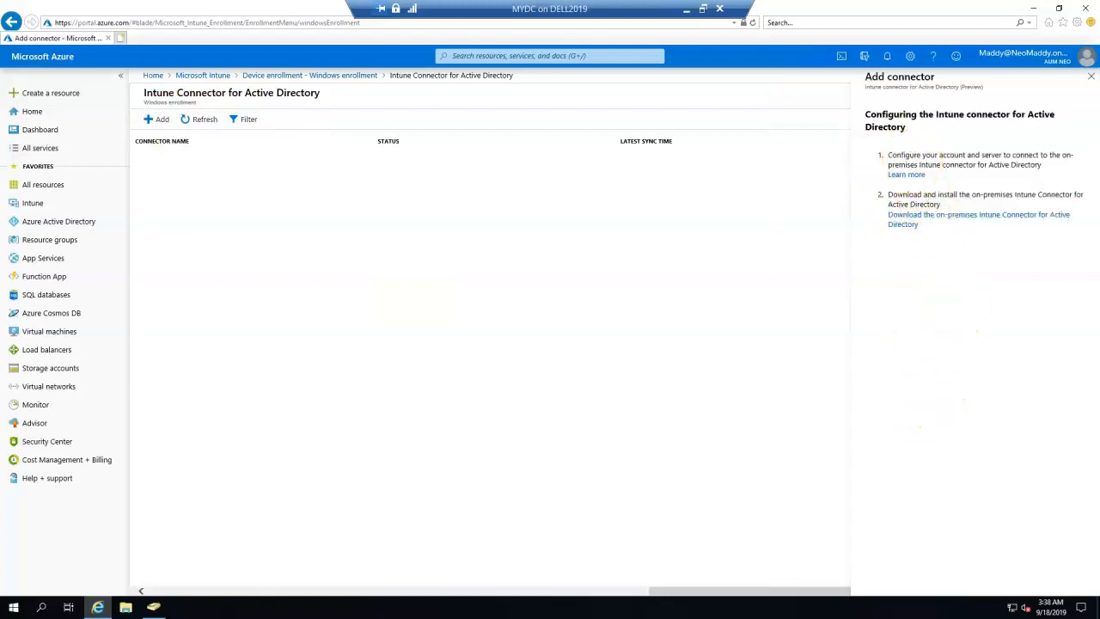
{"action": "left_click_drag", "start_coordinate": [887, 154], "coordinate": [1060, 163]}
{"action": "left_click", "coordinate": [926, 189]}
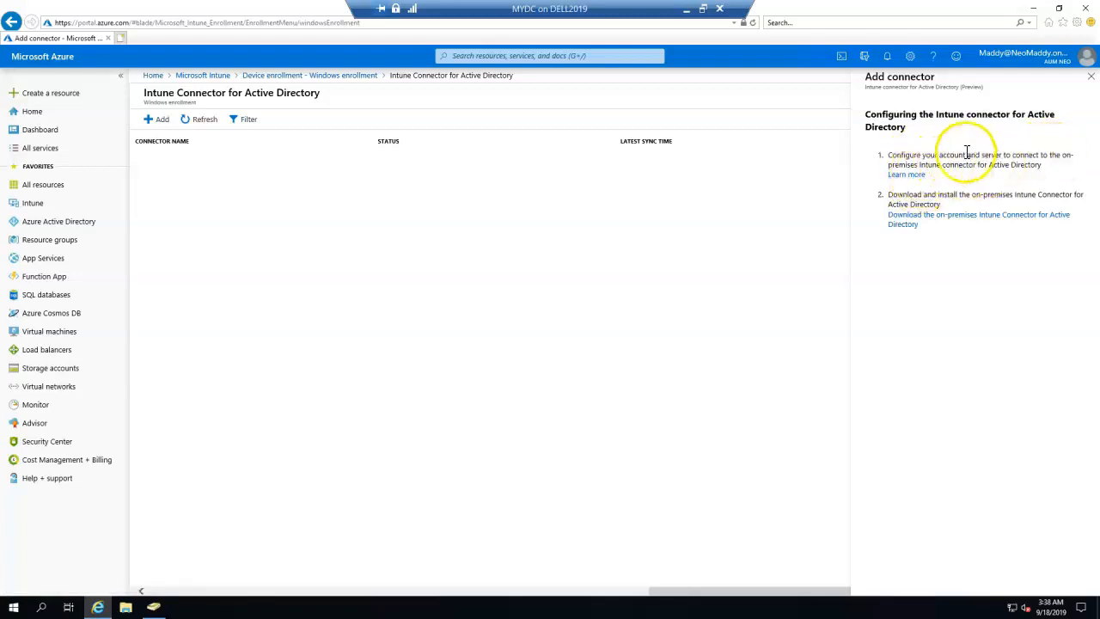
{"action": "left_click_drag", "start_coordinate": [922, 155], "coordinate": [1050, 159]}
{"action": "mouse_move", "coordinate": [945, 195]}
{"action": "left_mouse_down"}
{"action": "mouse_move", "coordinate": [1013, 184]}
{"action": "mouse_move", "coordinate": [1067, 193]}
{"action": "mouse_move", "coordinate": [1058, 211]}
{"action": "mouse_move", "coordinate": [941, 206]}
{"action": "left_mouse_up"}
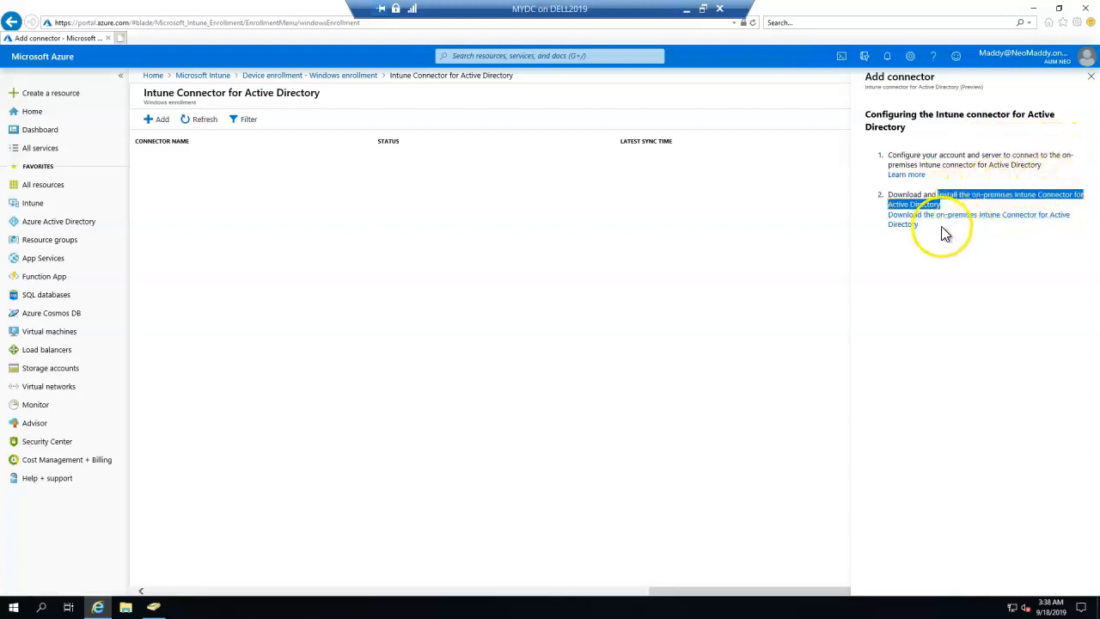
{"action": "left_click", "coordinate": [939, 221]}
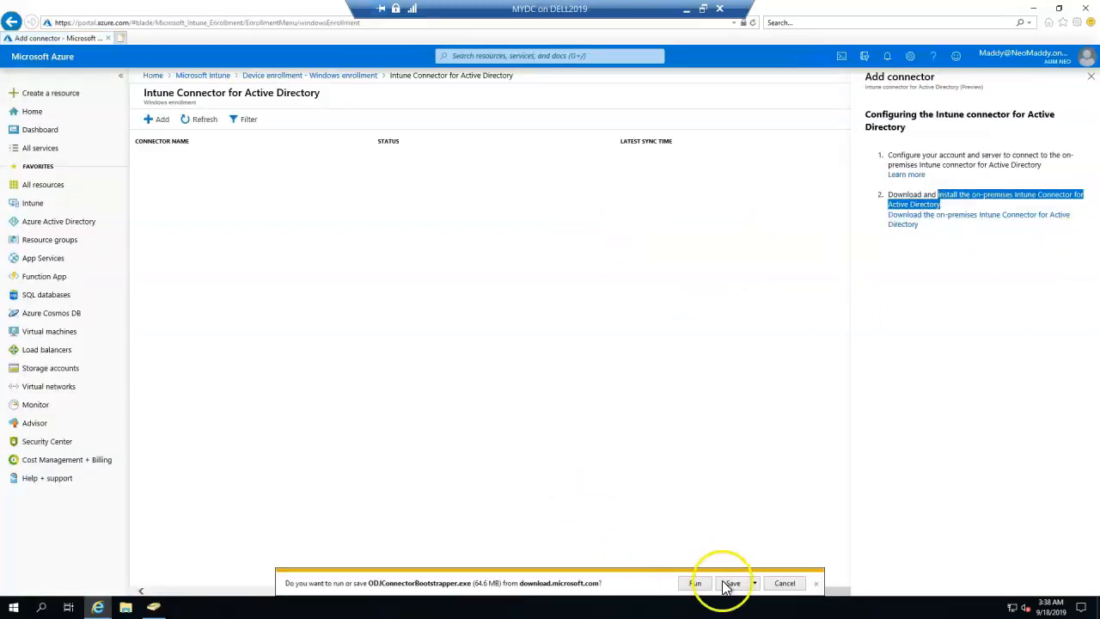
Save and run the connector installer, accepting the licence terms and installing it.
{"action": "left_click", "coordinate": [729, 582]}
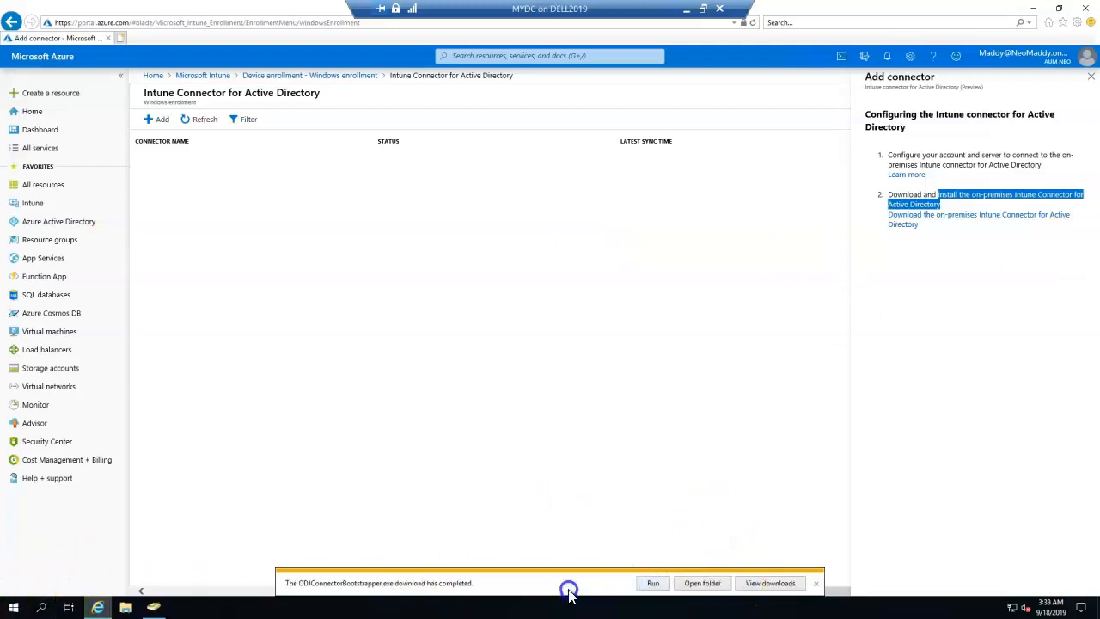
{"action": "left_click", "coordinate": [653, 584]}
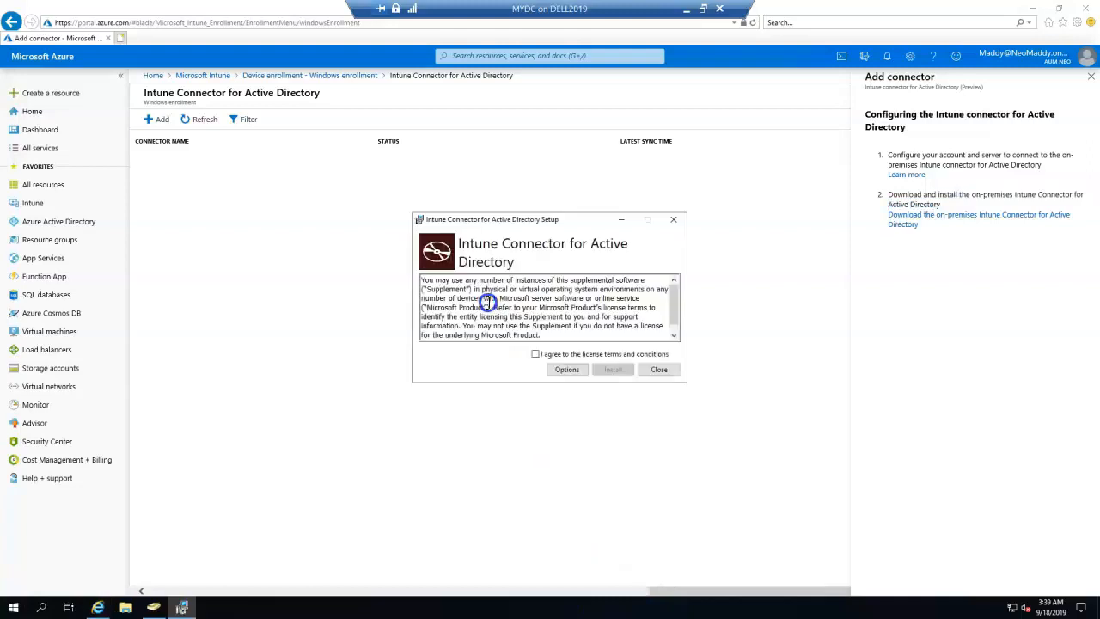
{"action": "left_click", "coordinate": [538, 353]}
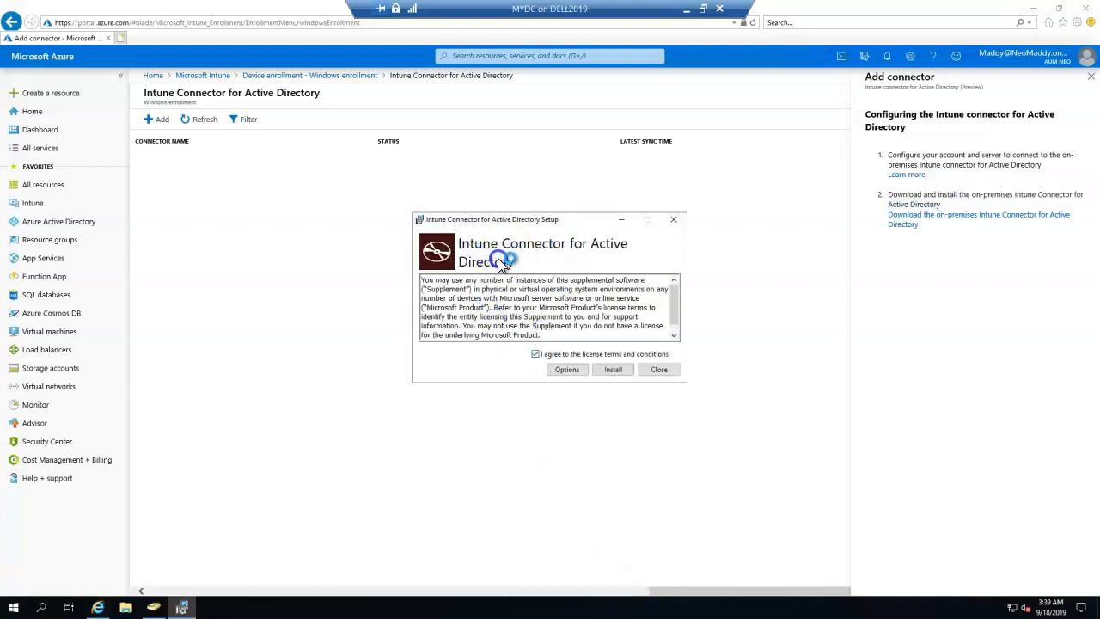
{"action": "left_click", "coordinate": [611, 369]}
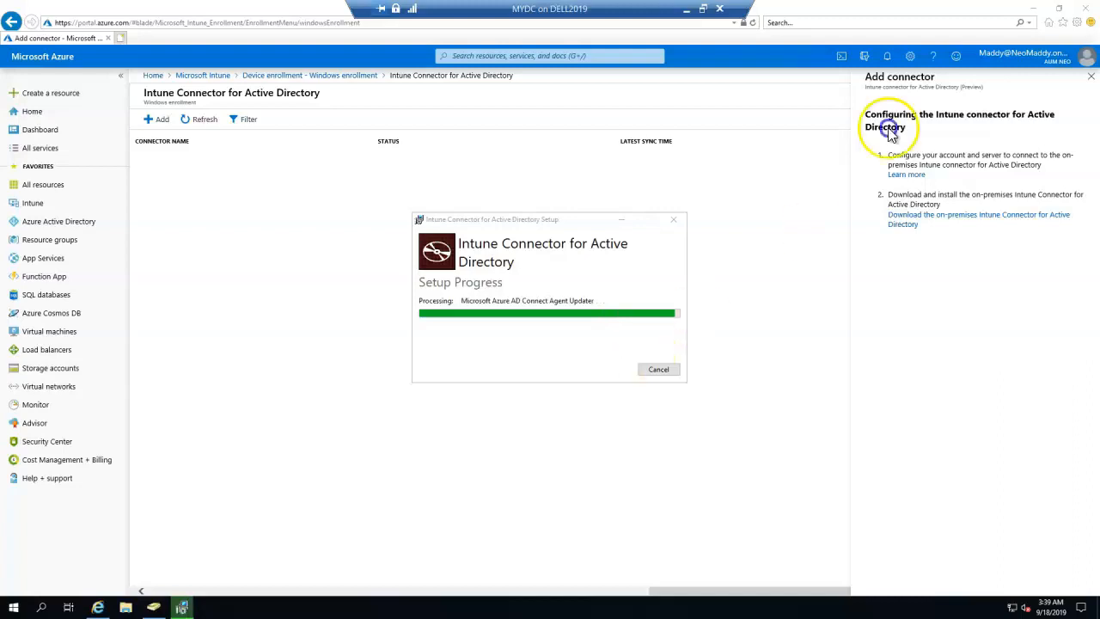
Copy the admin account's sign-in address and begin configuring the installed connector.
{"action": "left_click", "coordinate": [1007, 53]}
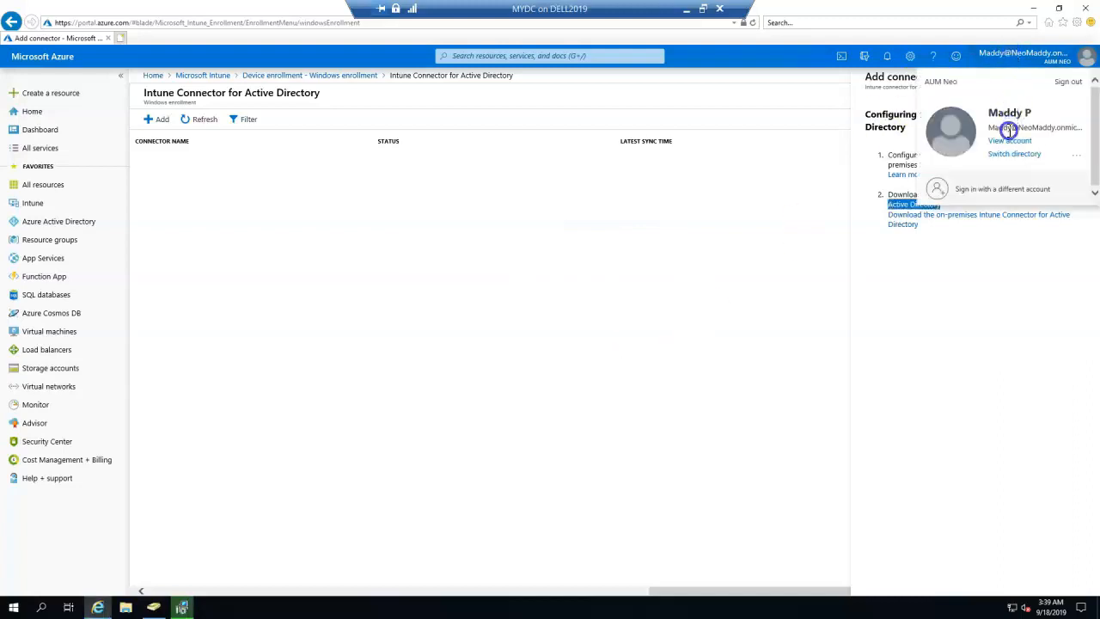
{"action": "triple_click", "coordinate": [1008, 127]}
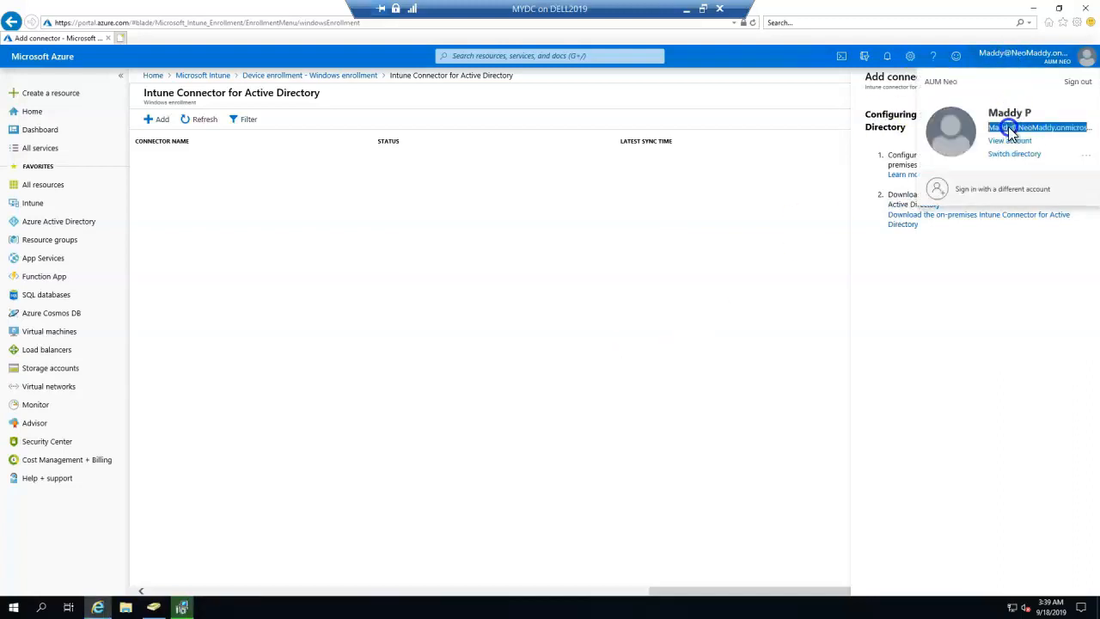
{"action": "right_click", "coordinate": [1008, 126]}
{"action": "left_click", "coordinate": [964, 148]}
{"action": "left_click", "coordinate": [180, 608]}
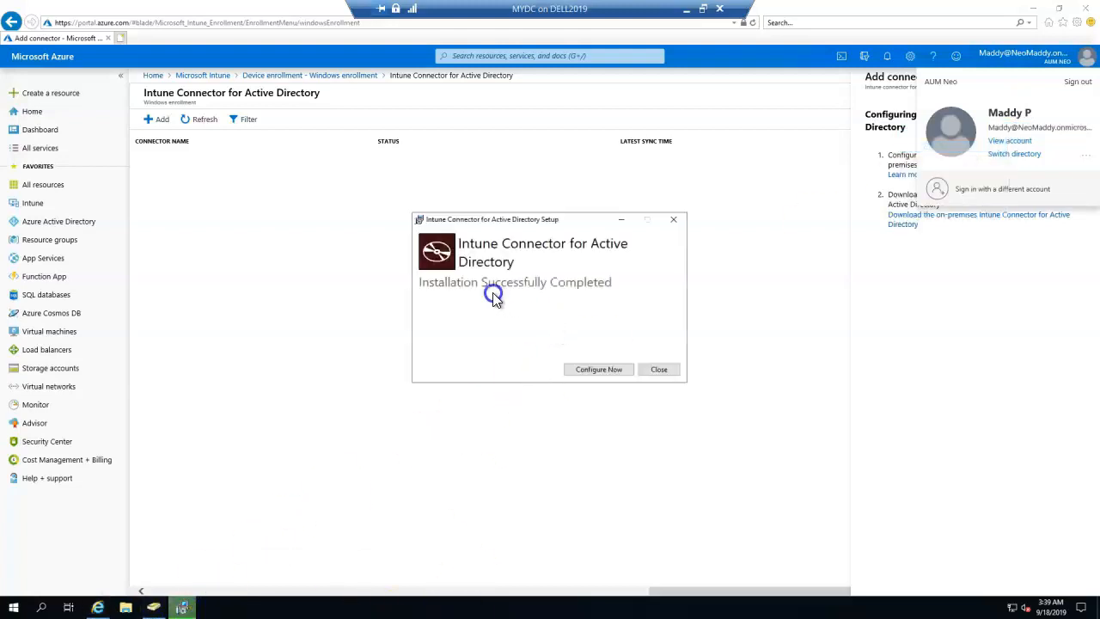
{"action": "left_click", "coordinate": [595, 370]}
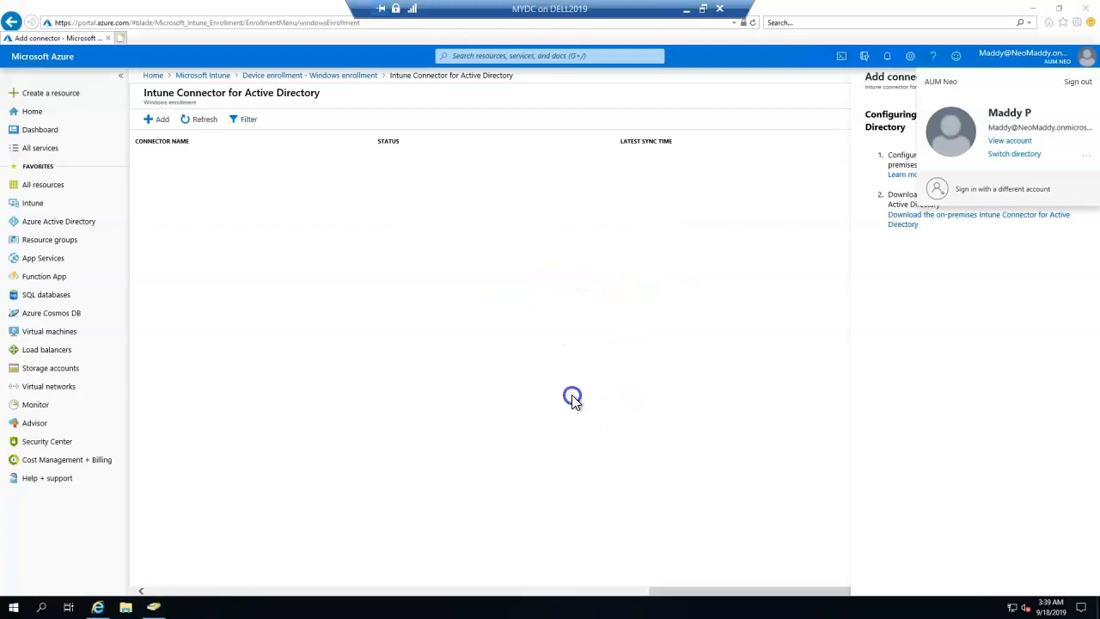
Sign the connector in with the admin account and password, then acknowledge the successful enrollment.
{"action": "left_click", "coordinate": [439, 159]}
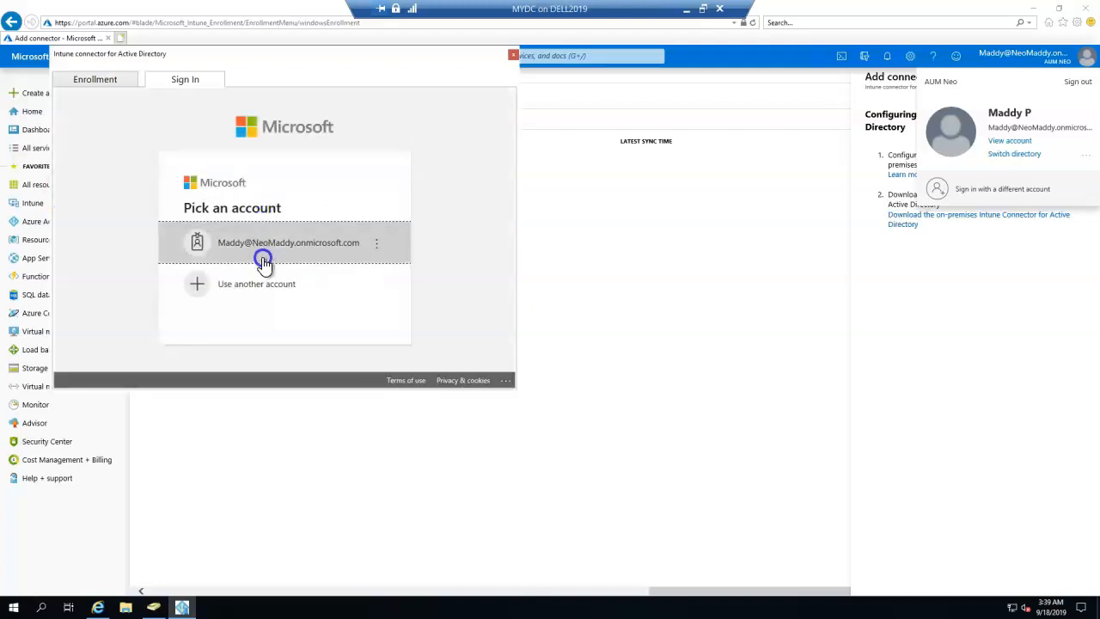
{"action": "left_click", "coordinate": [238, 246]}
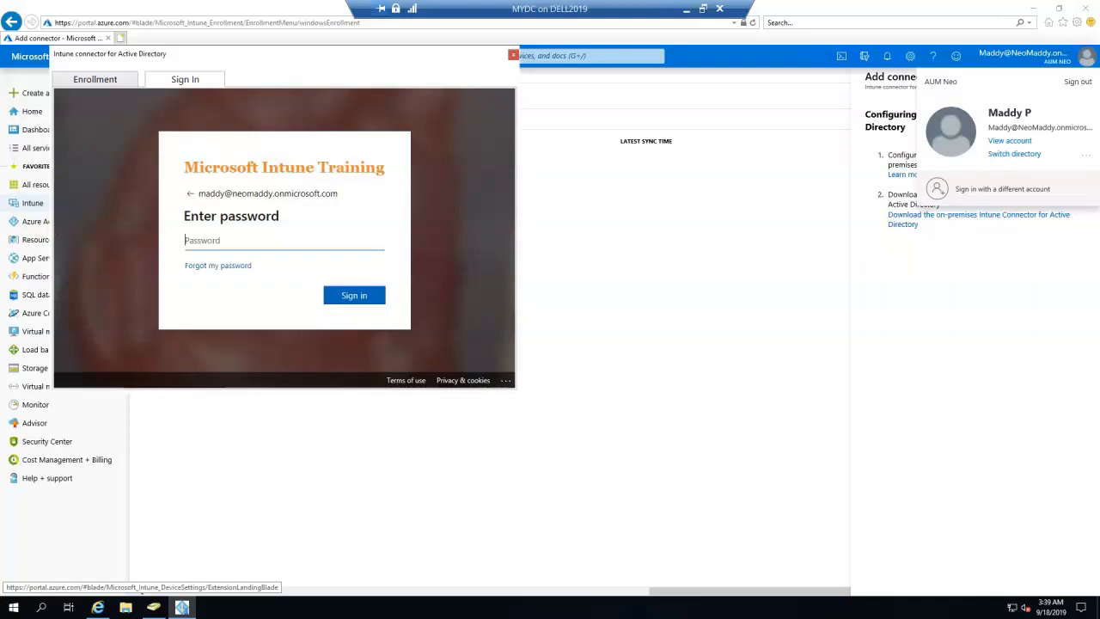
{"action": "key", "text": "Return"}
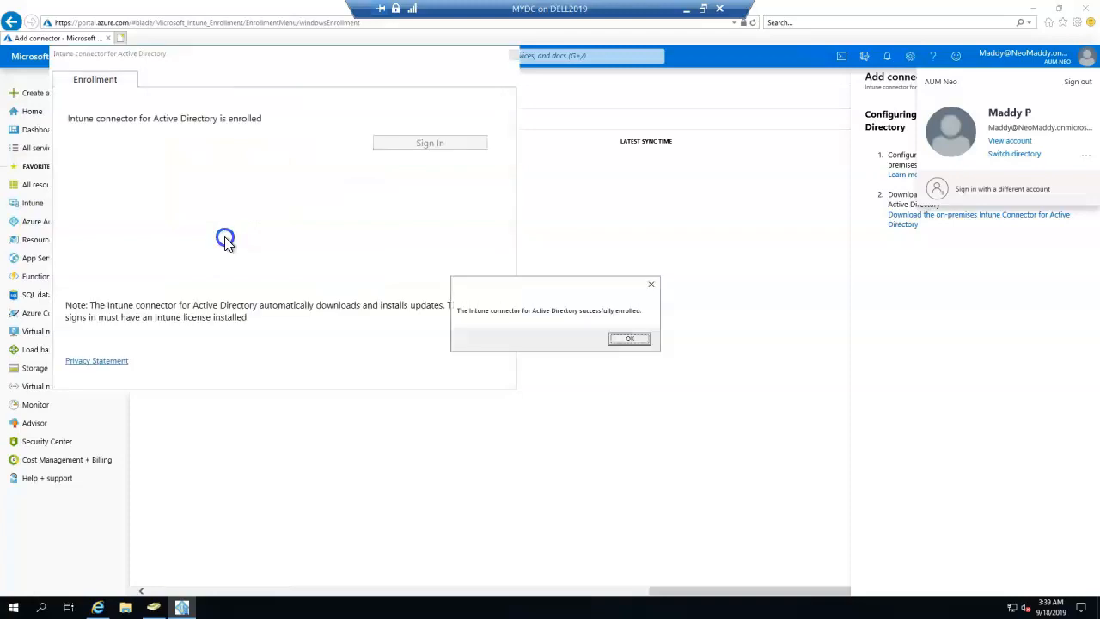
{"action": "left_click", "coordinate": [630, 339]}
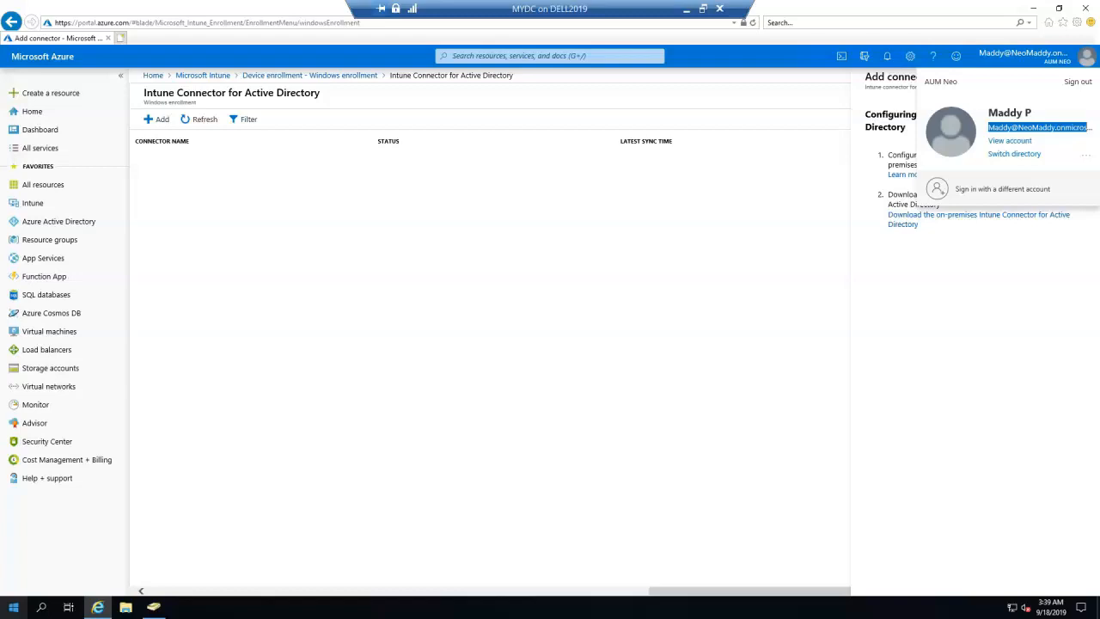
Reopen the connector list and refresh it to show INHYD-DC01 Active with a recent sync.
{"action": "left_click", "coordinate": [14, 606]}
{"action": "left_click", "coordinate": [82, 268]}
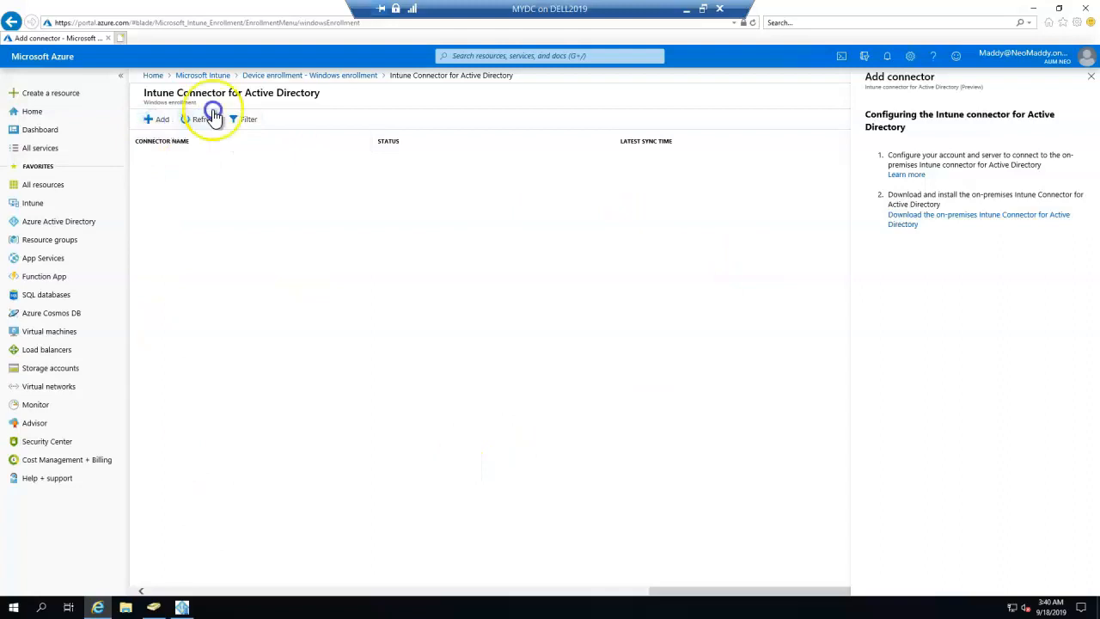
{"action": "left_click", "coordinate": [361, 76]}
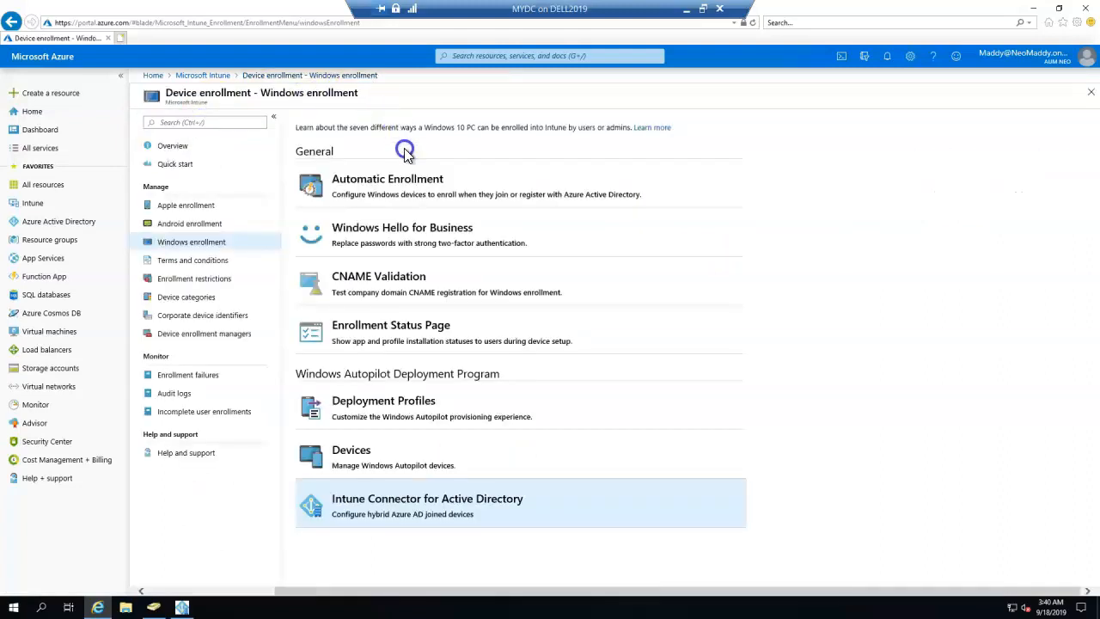
{"action": "left_click", "coordinate": [410, 512]}
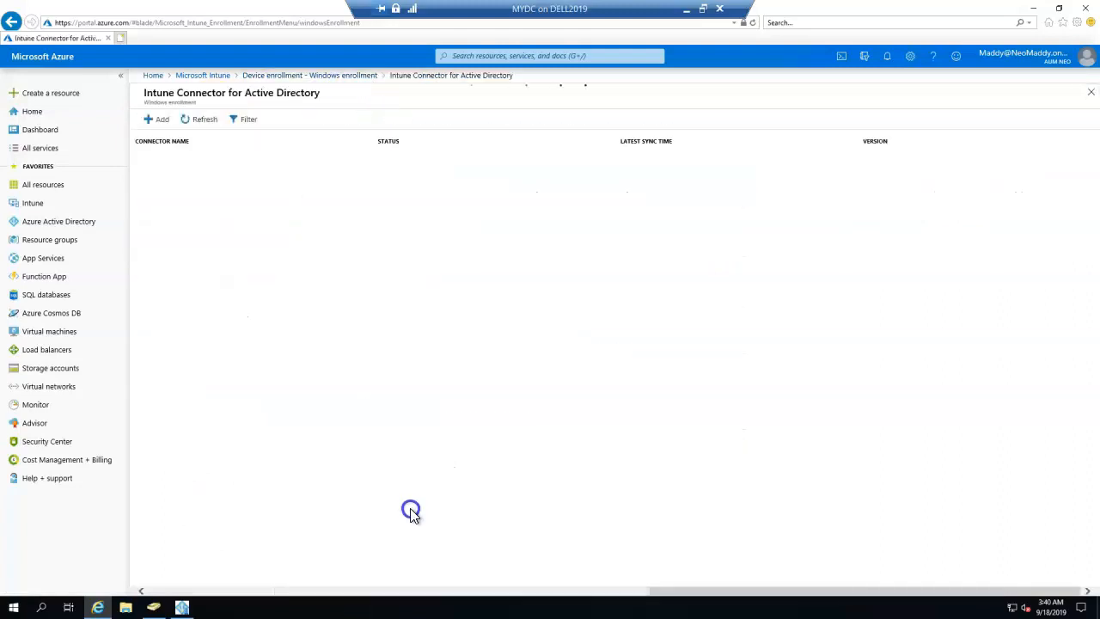
{"action": "left_click_drag", "start_coordinate": [366, 171], "coordinate": [420, 164]}
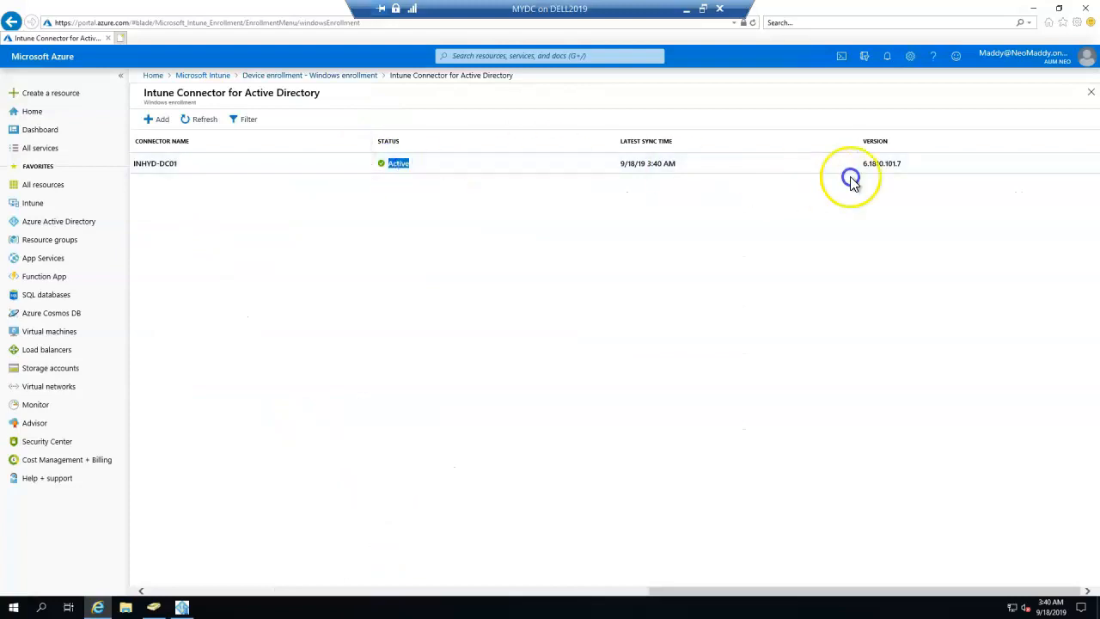
{"action": "left_click_drag", "start_coordinate": [653, 163], "coordinate": [859, 165]}
{"action": "left_click", "coordinate": [201, 118]}
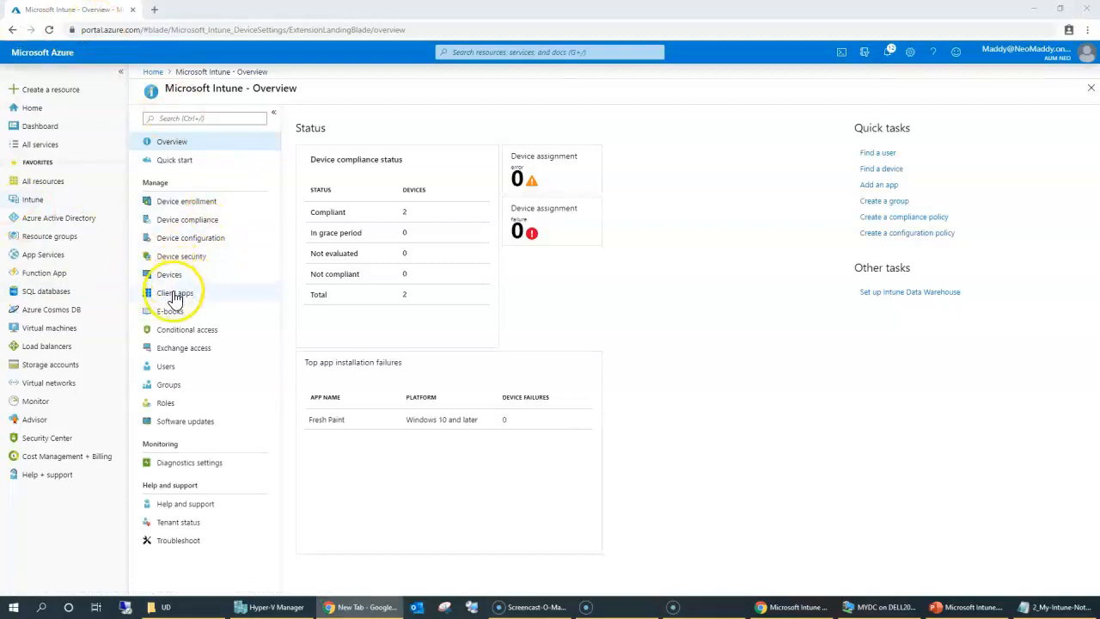
Navigate to the Windows Autopilot deployment profiles under Device enrollment > Windows enrollment.
{"action": "left_click", "coordinate": [174, 206]}
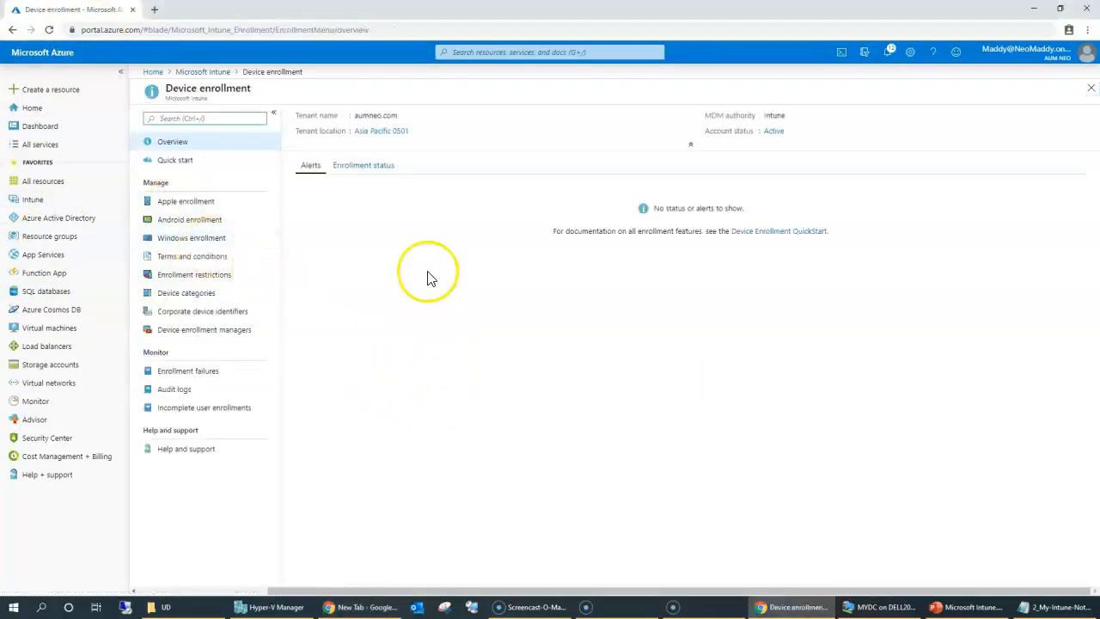
{"action": "left_click", "coordinate": [190, 244]}
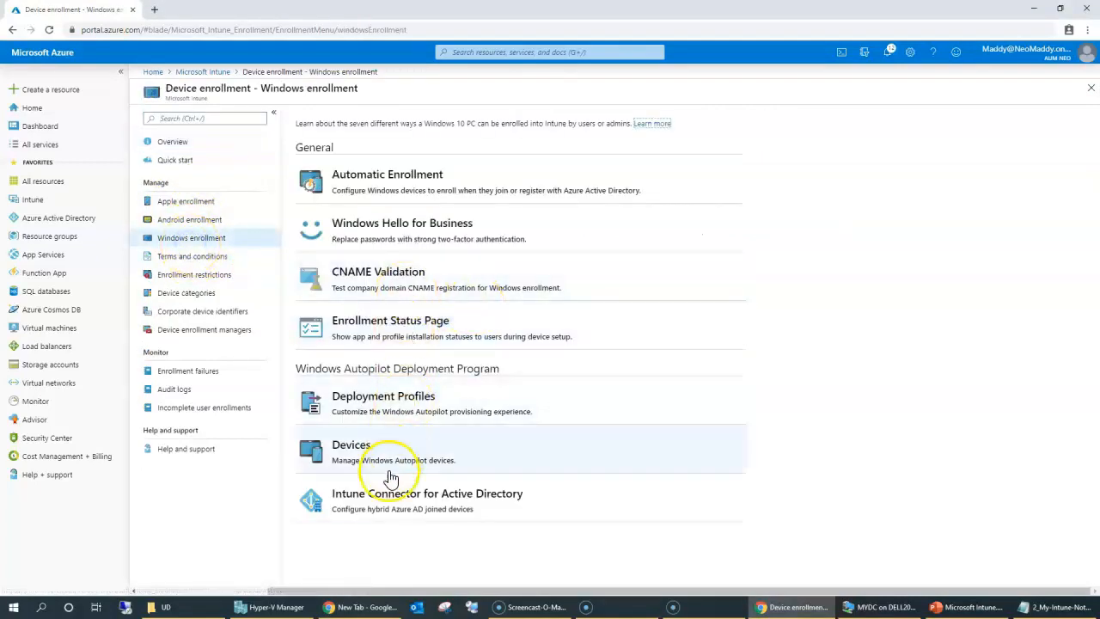
{"action": "left_click", "coordinate": [377, 494]}
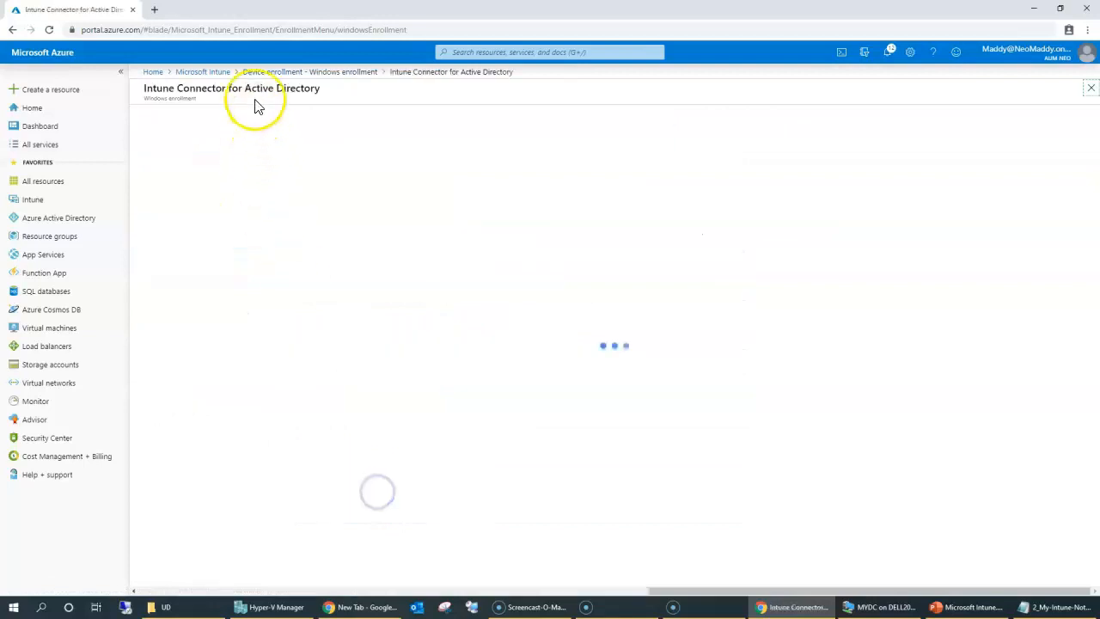
{"action": "left_click", "coordinate": [284, 71]}
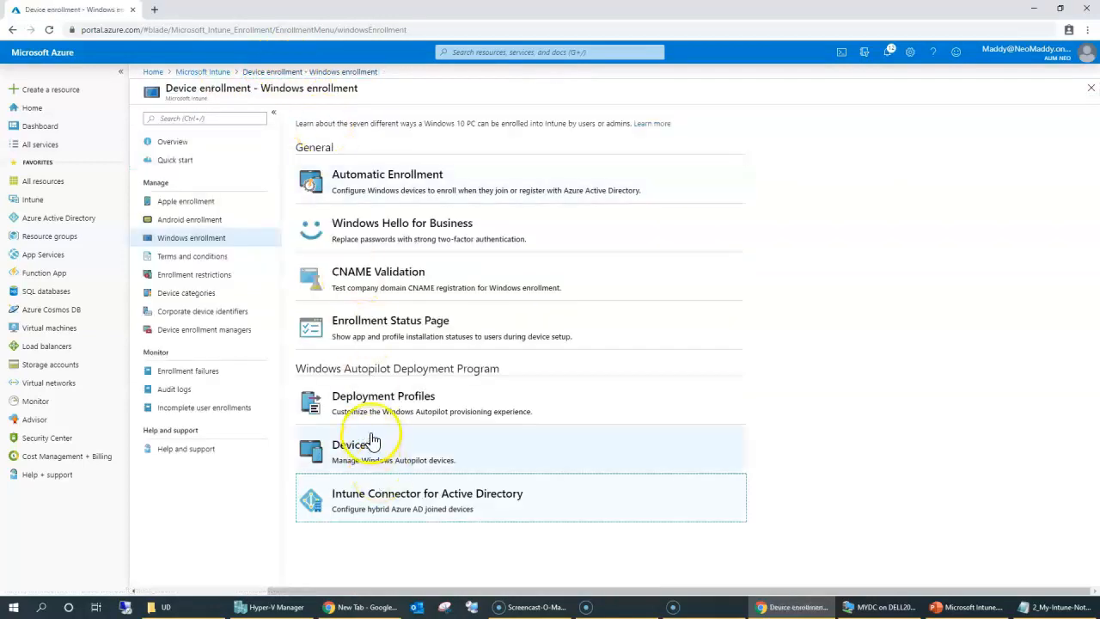
{"action": "left_click", "coordinate": [371, 415]}
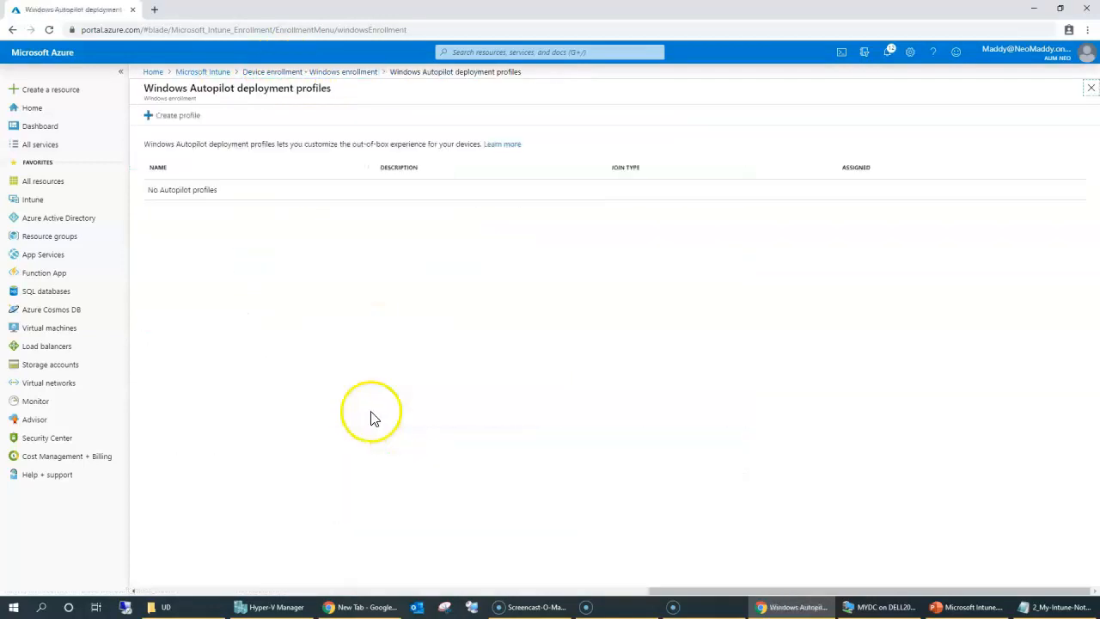
Create a new Autopilot deployment profile named HybridJoin.
{"action": "left_click", "coordinate": [169, 122]}
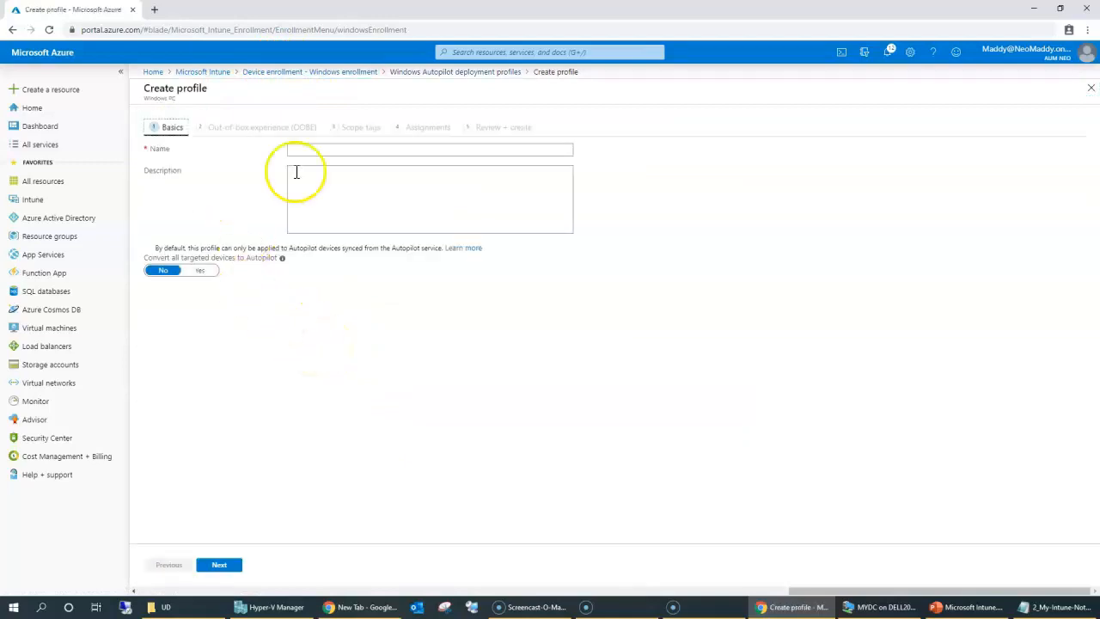
{"action": "left_click", "coordinate": [324, 152]}
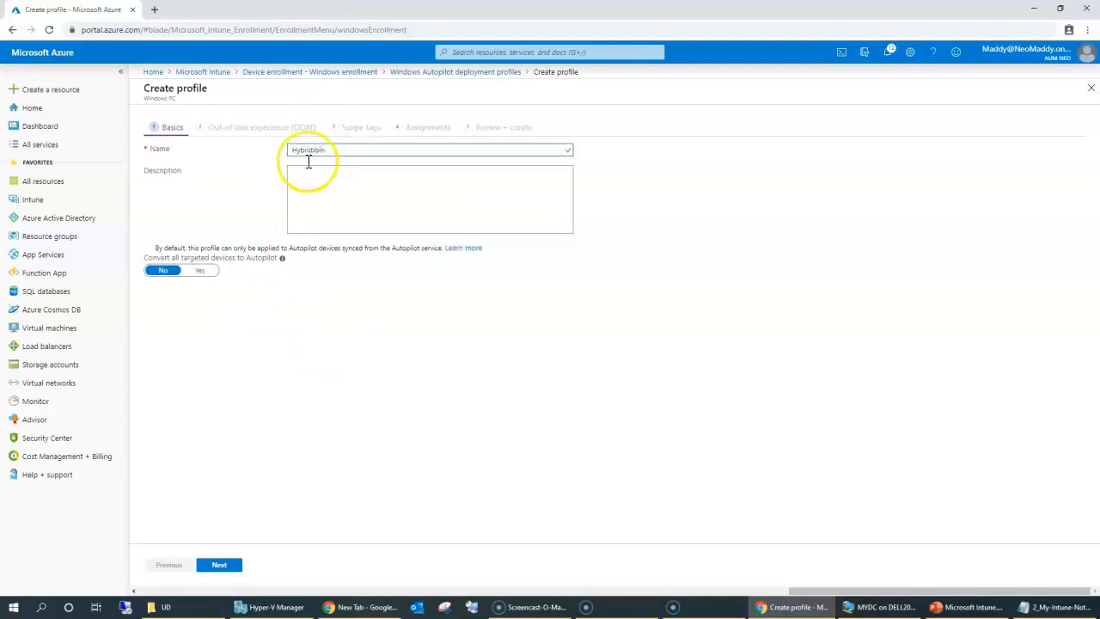
{"action": "left_click", "coordinate": [137, 270]}
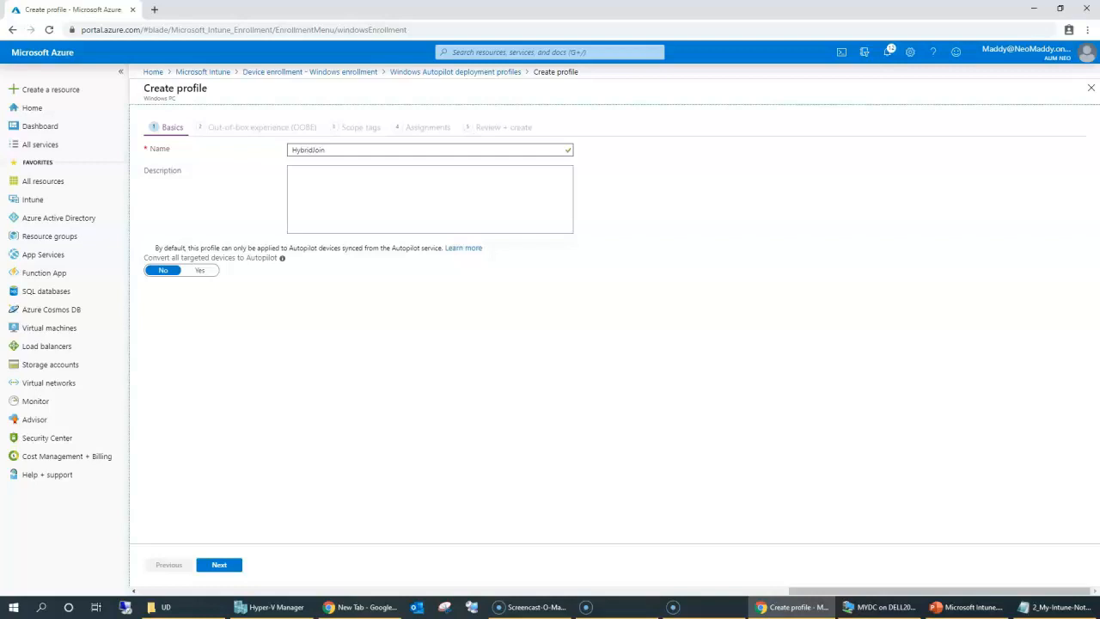
Keep User-Driven deployment mode and choose Hybrid Azure AD joined as the join type.
{"action": "left_click", "coordinate": [218, 565]}
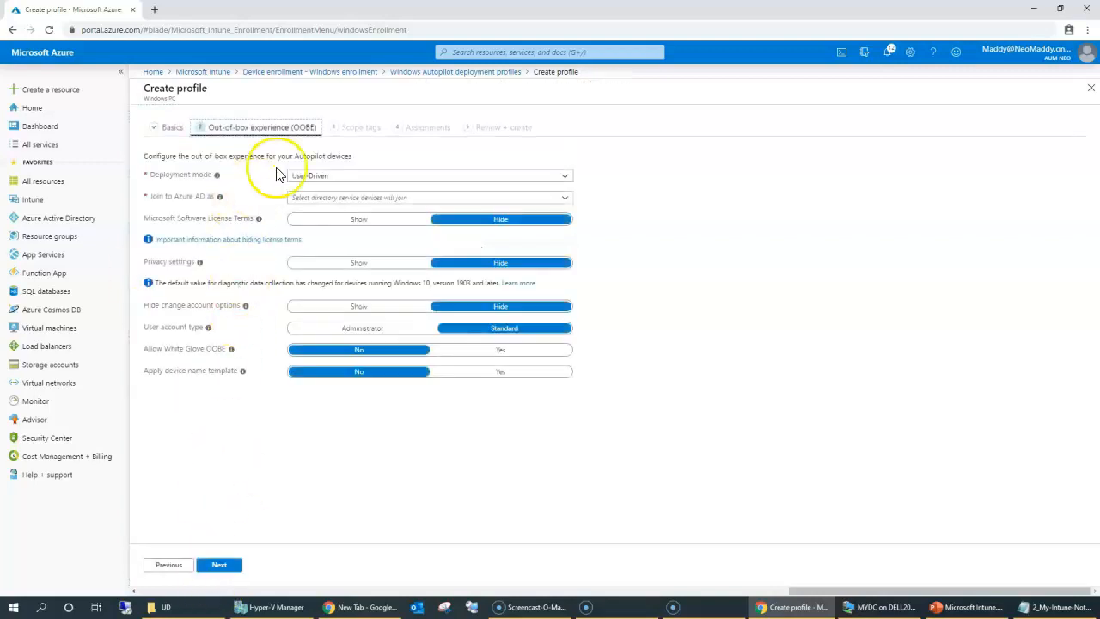
{"action": "left_click", "coordinate": [326, 176]}
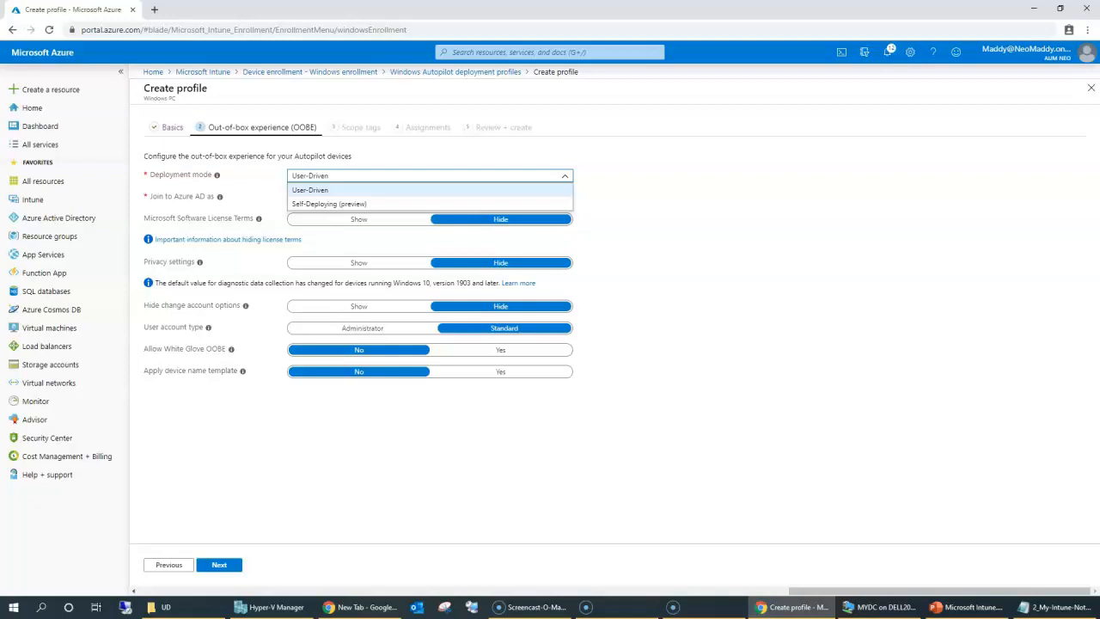
{"action": "left_click", "coordinate": [308, 189]}
{"action": "left_click", "coordinate": [309, 197]}
{"action": "left_click", "coordinate": [311, 229]}
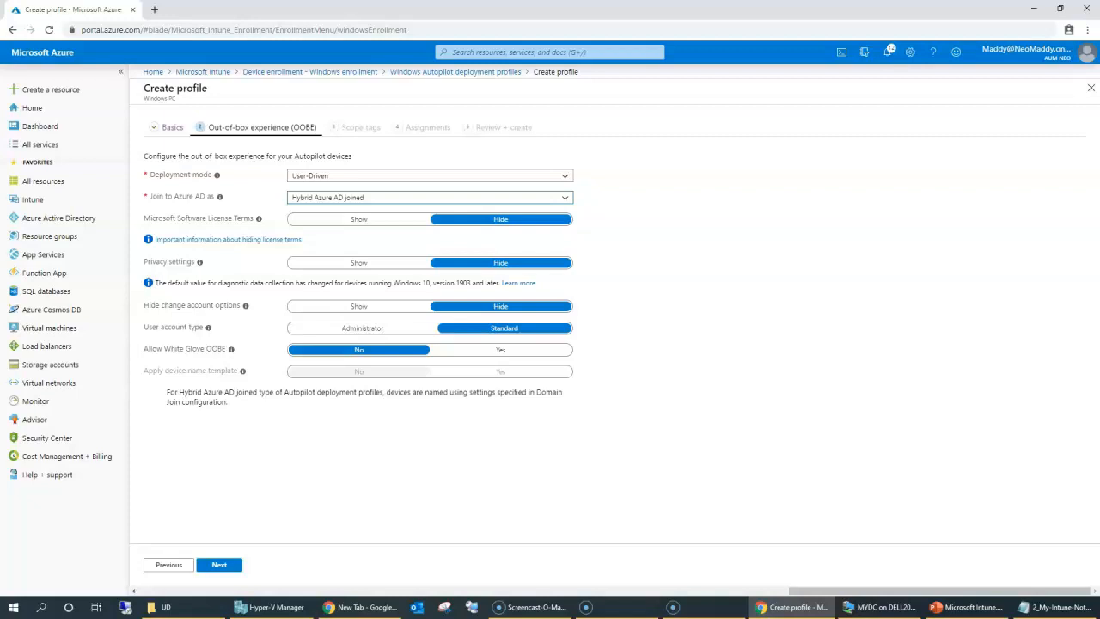
Hide the license, privacy and change-account options and keep the Standard user account type.
{"action": "left_click", "coordinate": [222, 221]}
{"action": "left_click", "coordinate": [233, 379]}
{"action": "left_click_drag", "start_coordinate": [377, 375], "coordinate": [514, 387]}
{"action": "left_click", "coordinate": [249, 429]}
{"action": "left_click_drag", "start_coordinate": [246, 368], "coordinate": [384, 405]}
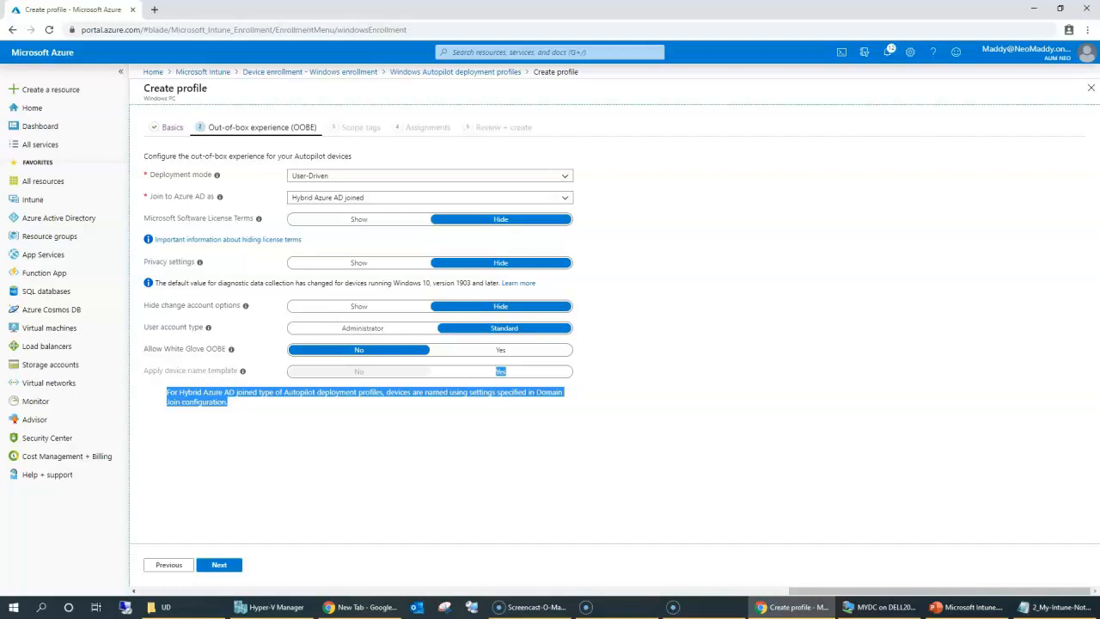
{"action": "left_click", "coordinate": [536, 402]}
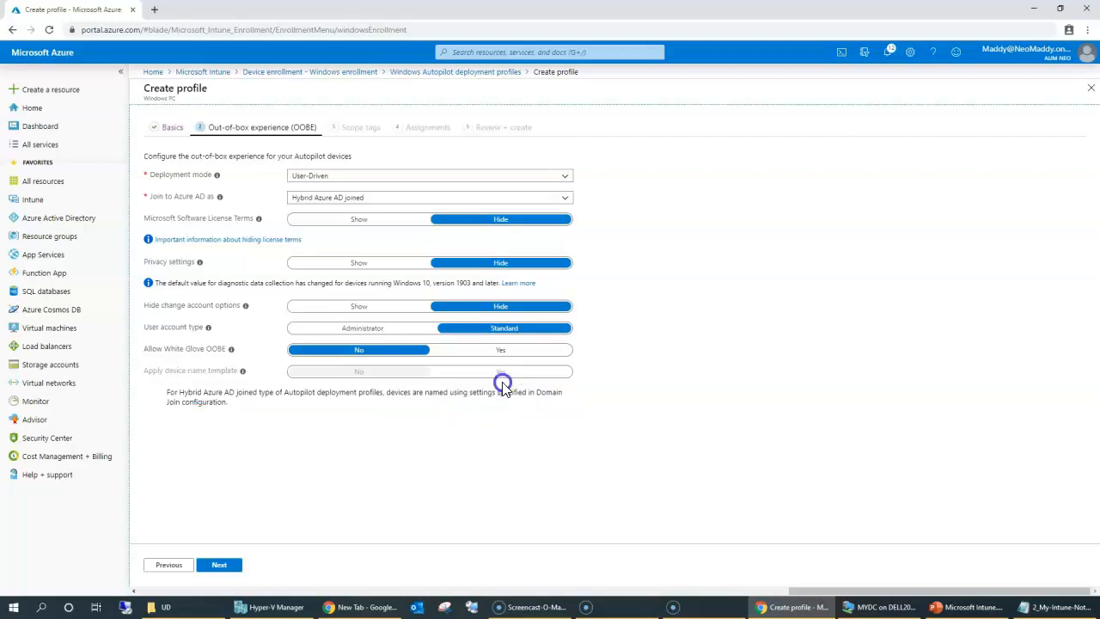
{"action": "left_click", "coordinate": [421, 329]}
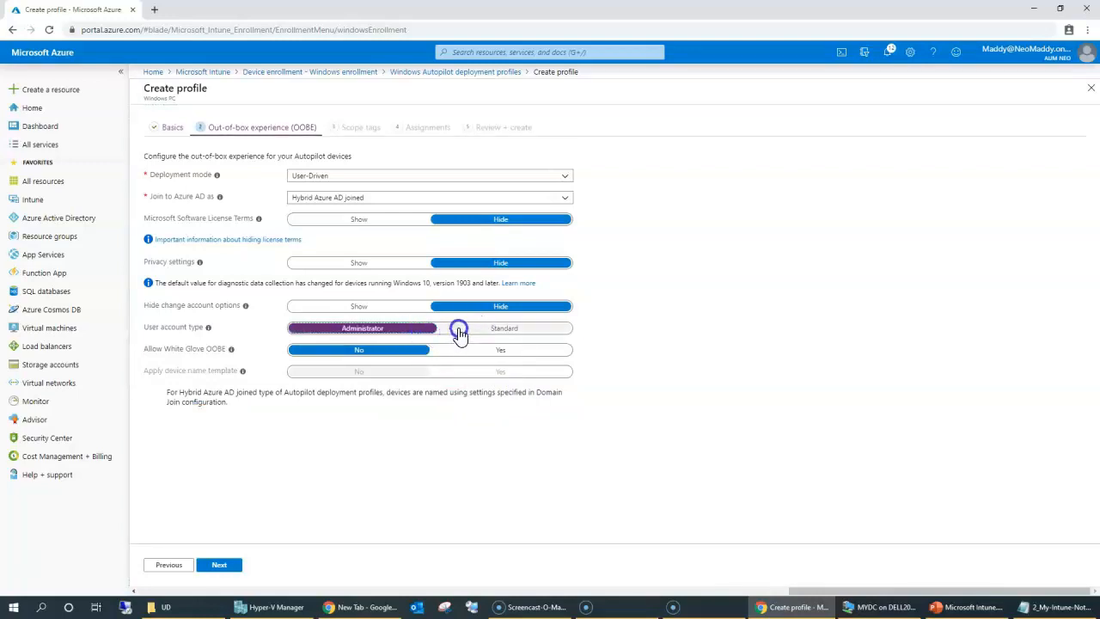
{"action": "left_click", "coordinate": [460, 331]}
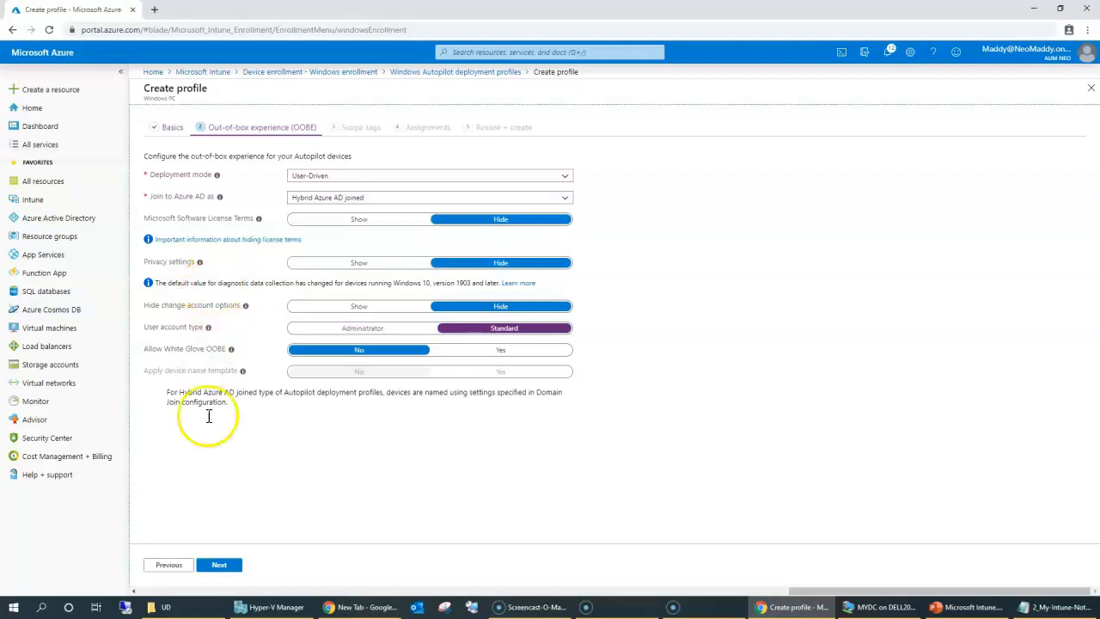
Move on to the scope tags step.
{"action": "left_click", "coordinate": [218, 569]}
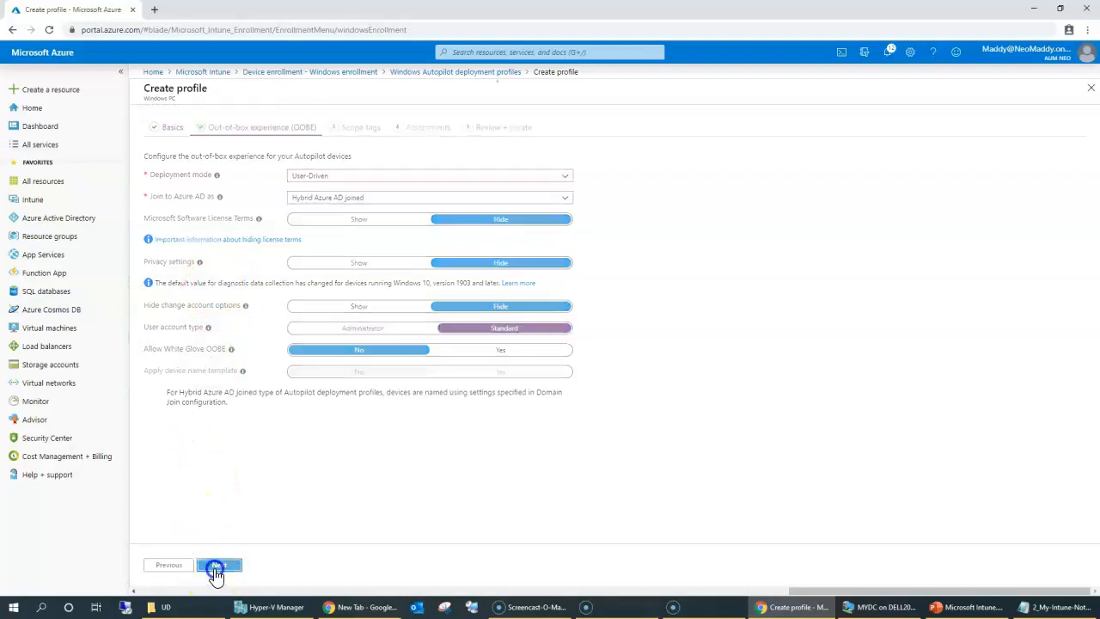
{"action": "left_click", "coordinate": [169, 565]}
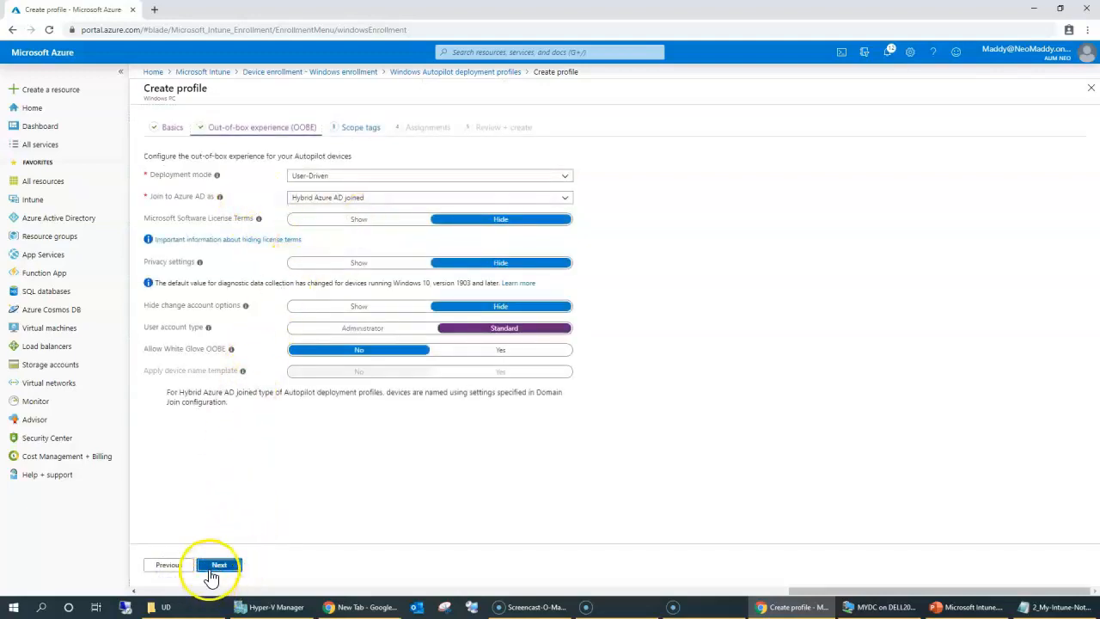
{"action": "left_click", "coordinate": [218, 567]}
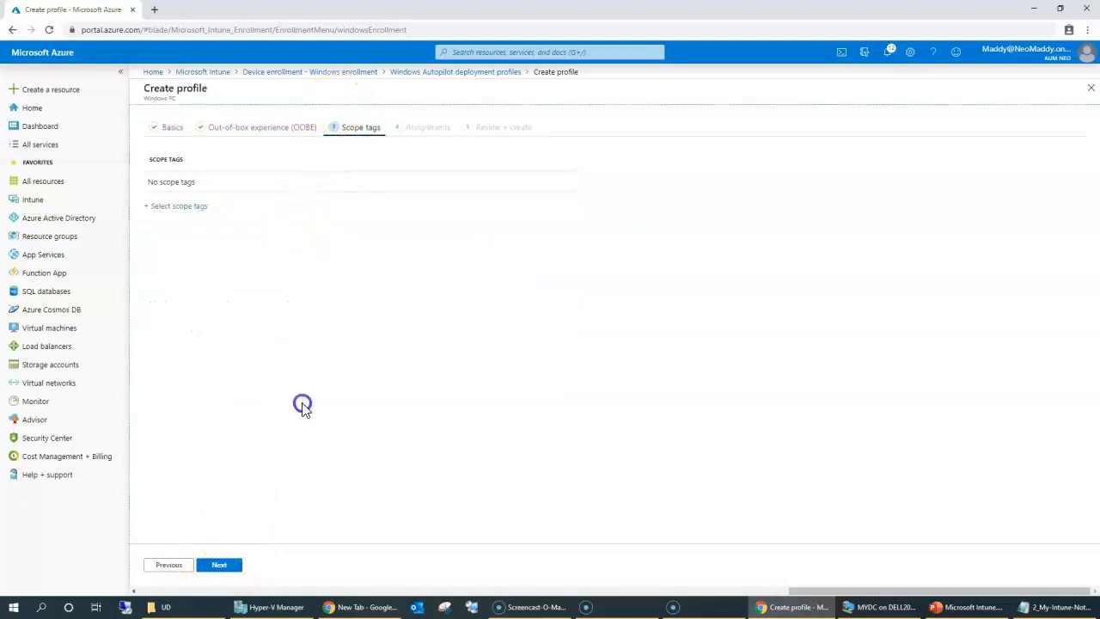
Skip scope tags and group assignments, leaving both empty.
{"action": "left_click", "coordinate": [221, 564]}
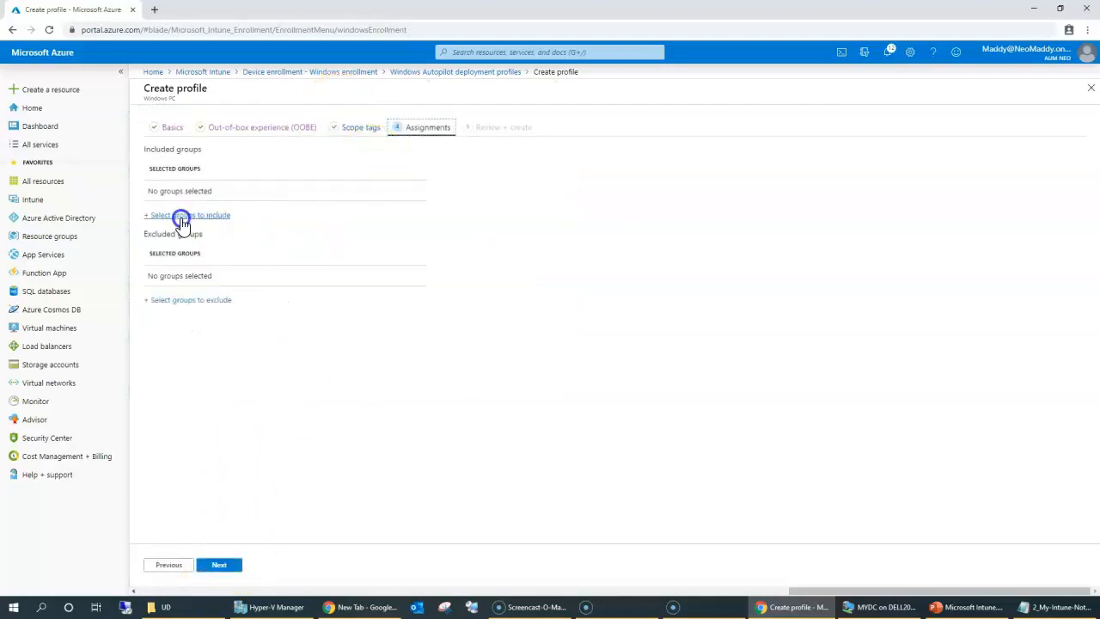
{"action": "left_click_drag", "start_coordinate": [240, 191], "coordinate": [305, 216]}
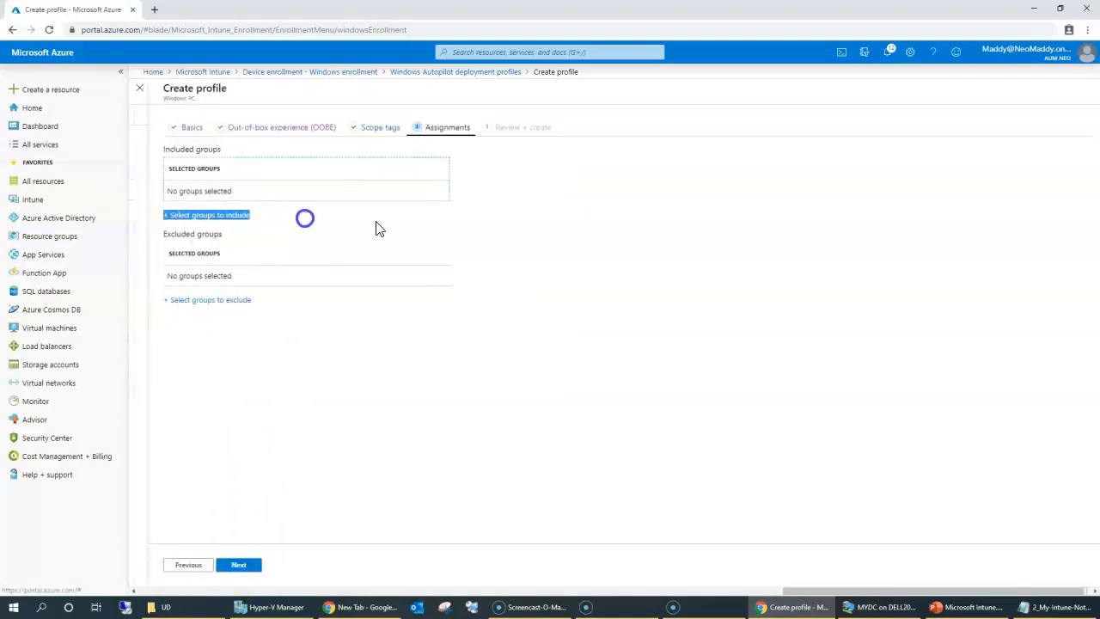
{"action": "left_click", "coordinate": [361, 445]}
{"action": "left_click", "coordinate": [241, 572]}
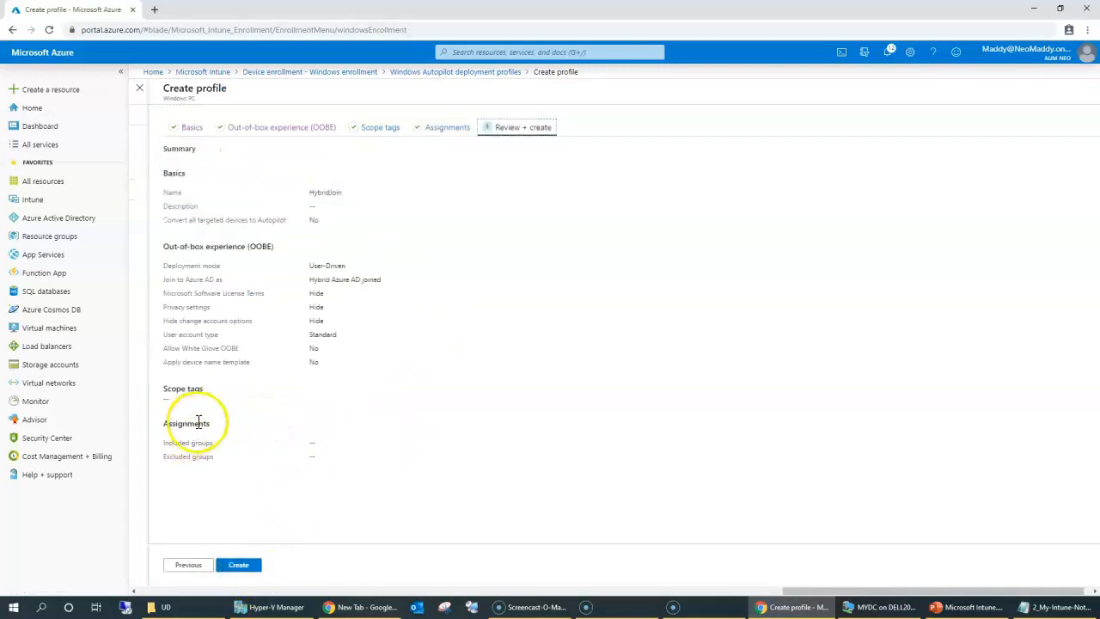
Review the summary: Hybrid Azure AD joined, license/privacy/account options hidden, Standard user.
{"action": "left_click_drag", "start_coordinate": [197, 422], "coordinate": [324, 481]}
{"action": "left_click", "coordinate": [331, 259]}
{"action": "left_click_drag", "start_coordinate": [311, 279], "coordinate": [389, 279]}
{"action": "left_click_drag", "start_coordinate": [311, 295], "coordinate": [319, 313]}
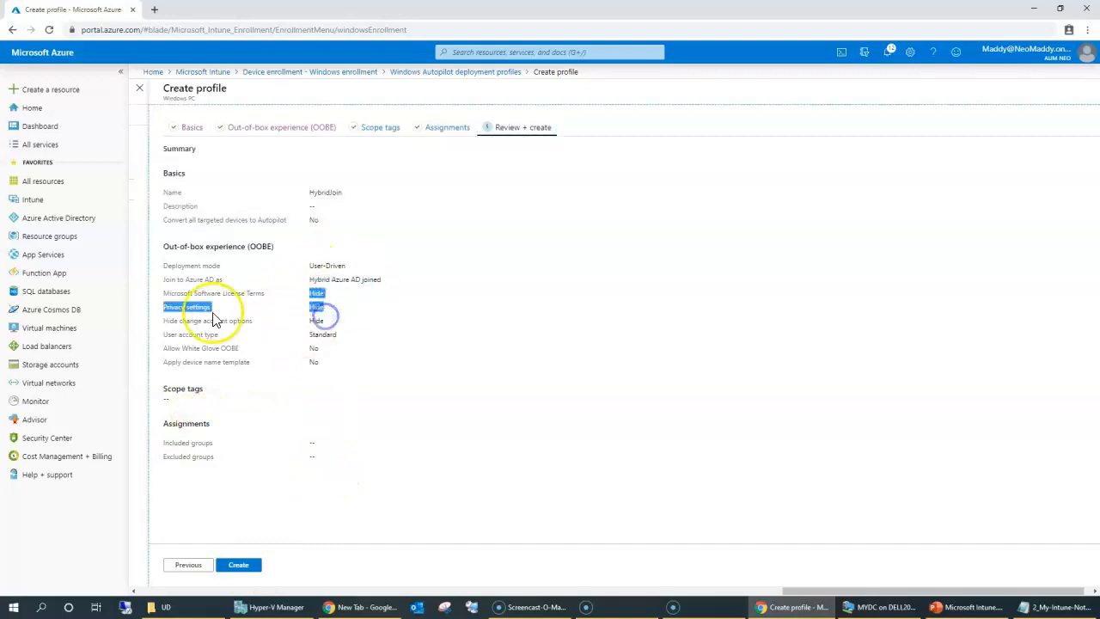
{"action": "triple_click", "coordinate": [174, 293]}
{"action": "left_click", "coordinate": [170, 308]}
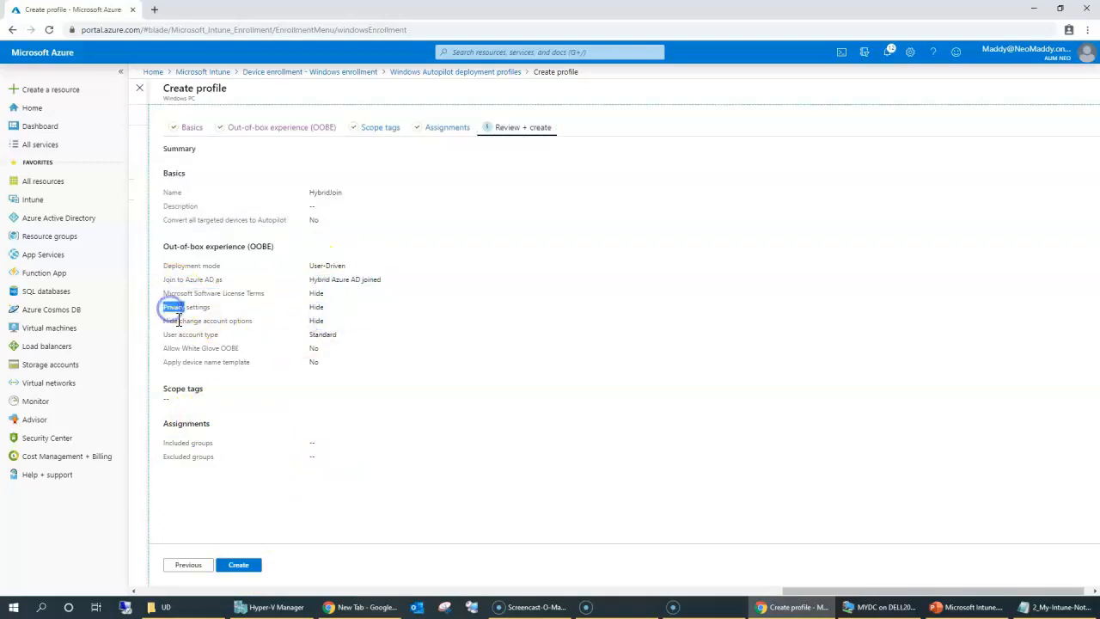
{"action": "triple_click", "coordinate": [177, 319]}
{"action": "double_click", "coordinate": [185, 336]}
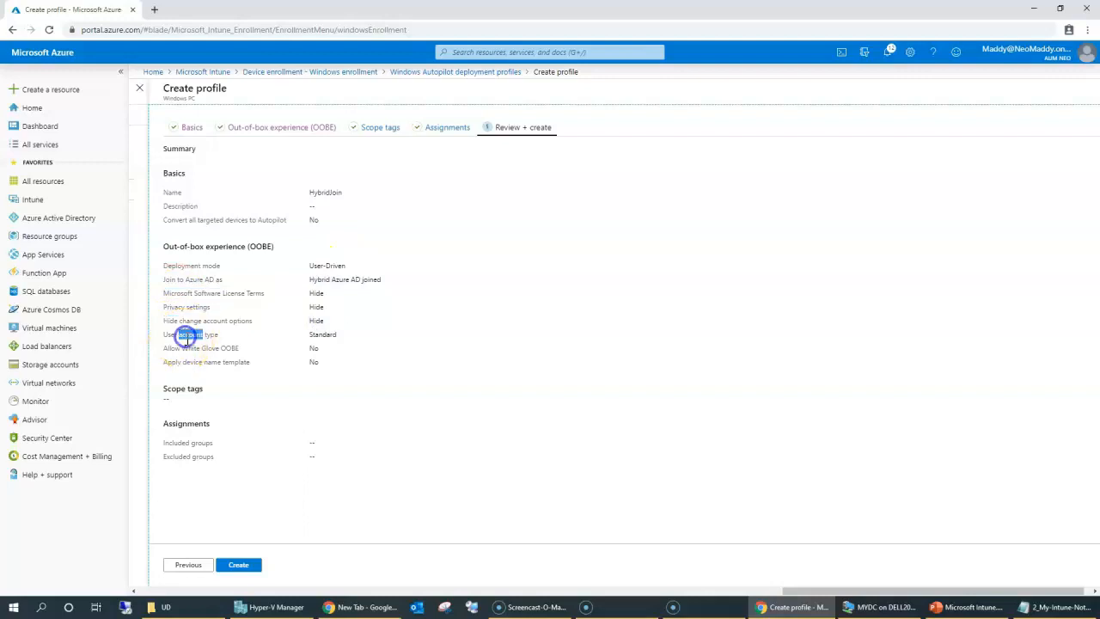
{"action": "left_click_drag", "start_coordinate": [315, 334], "coordinate": [351, 335]}
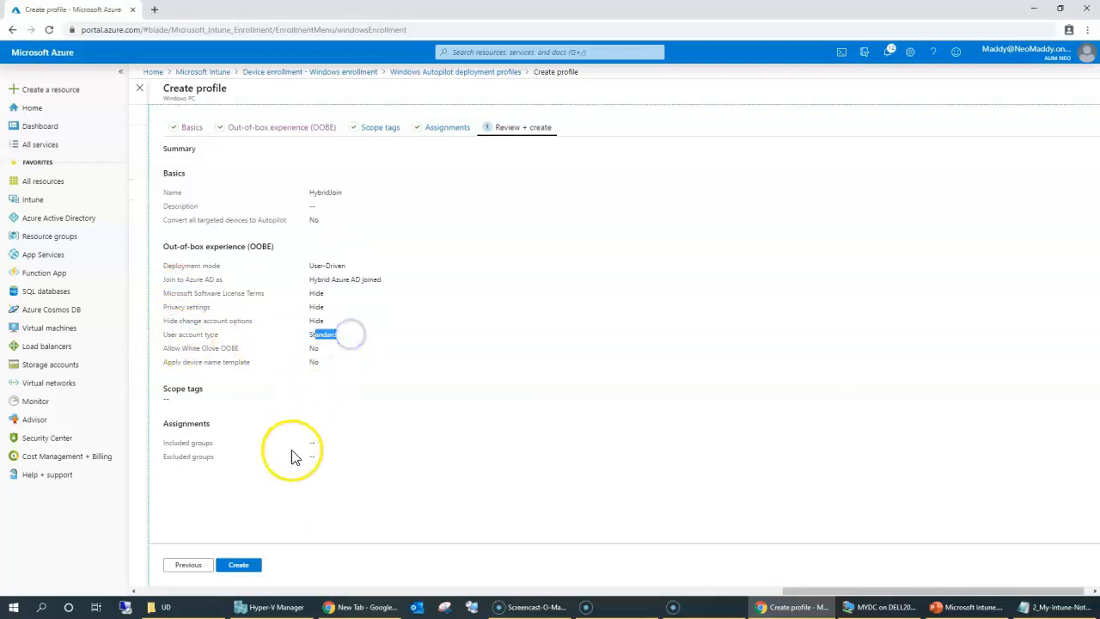
Create HybridJoin, check its saved properties, and return to the deployment profiles list.
{"action": "left_click", "coordinate": [242, 567]}
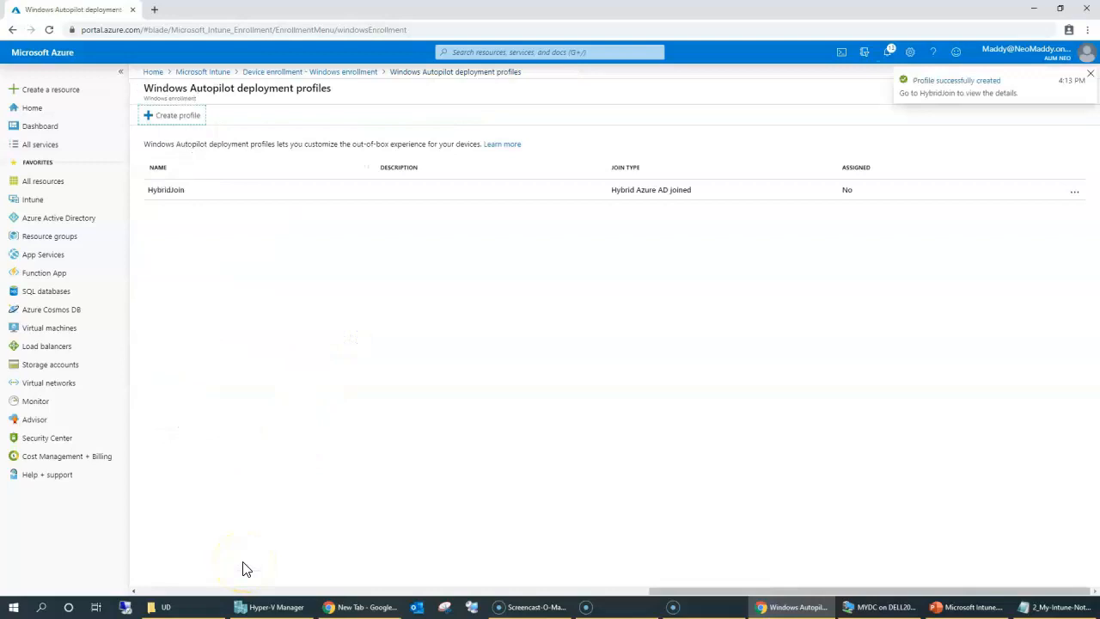
{"action": "left_click", "coordinate": [188, 195]}
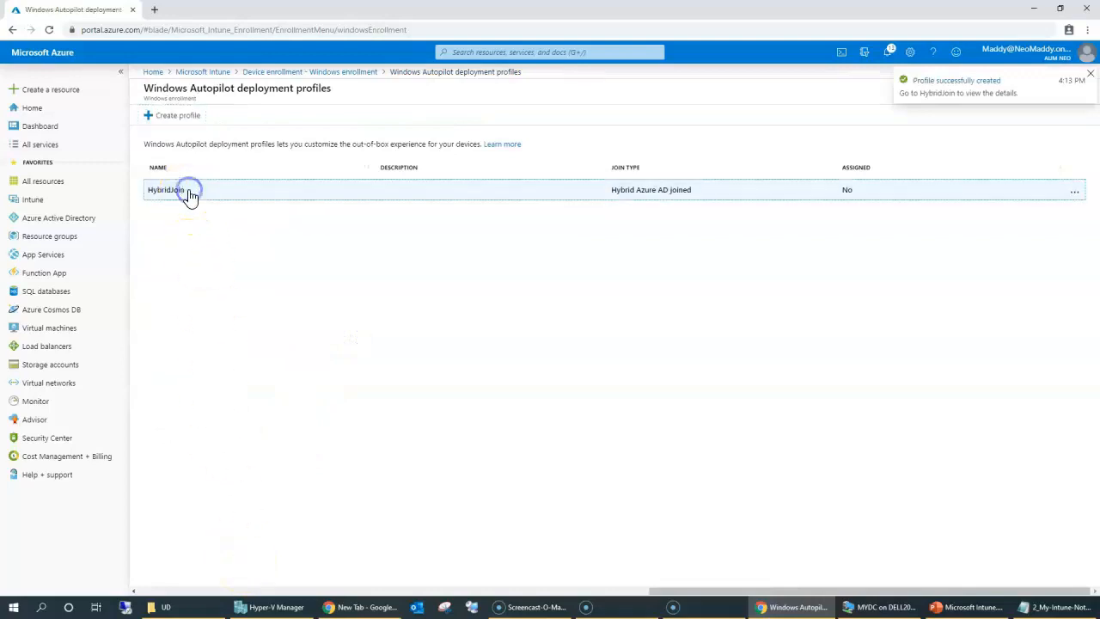
{"action": "left_click", "coordinate": [174, 183]}
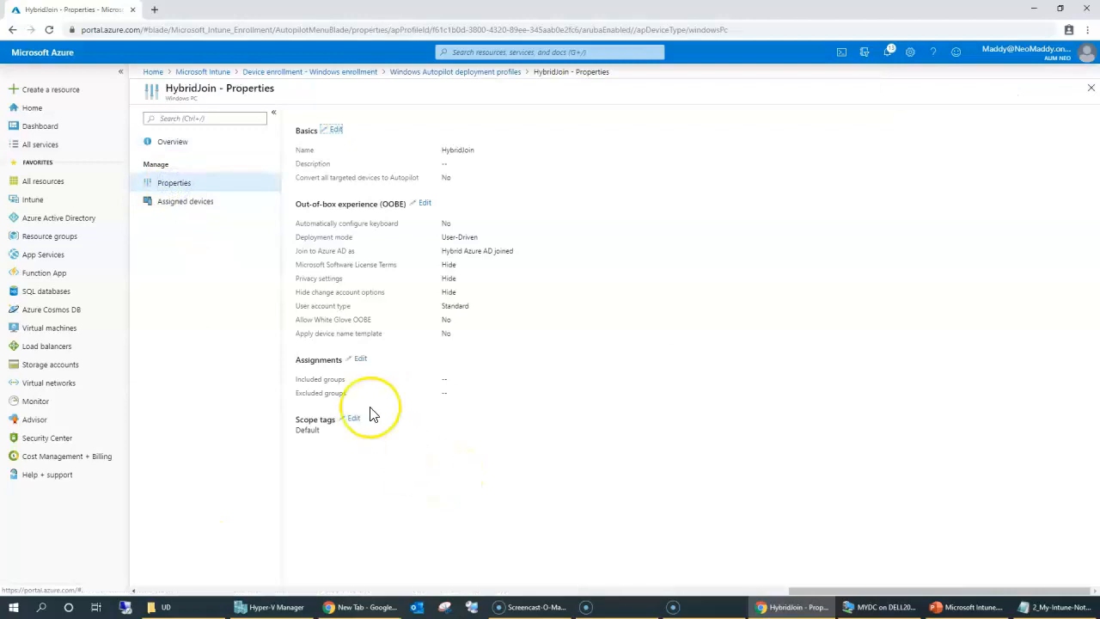
{"action": "left_click_drag", "start_coordinate": [343, 319], "coordinate": [448, 335]}
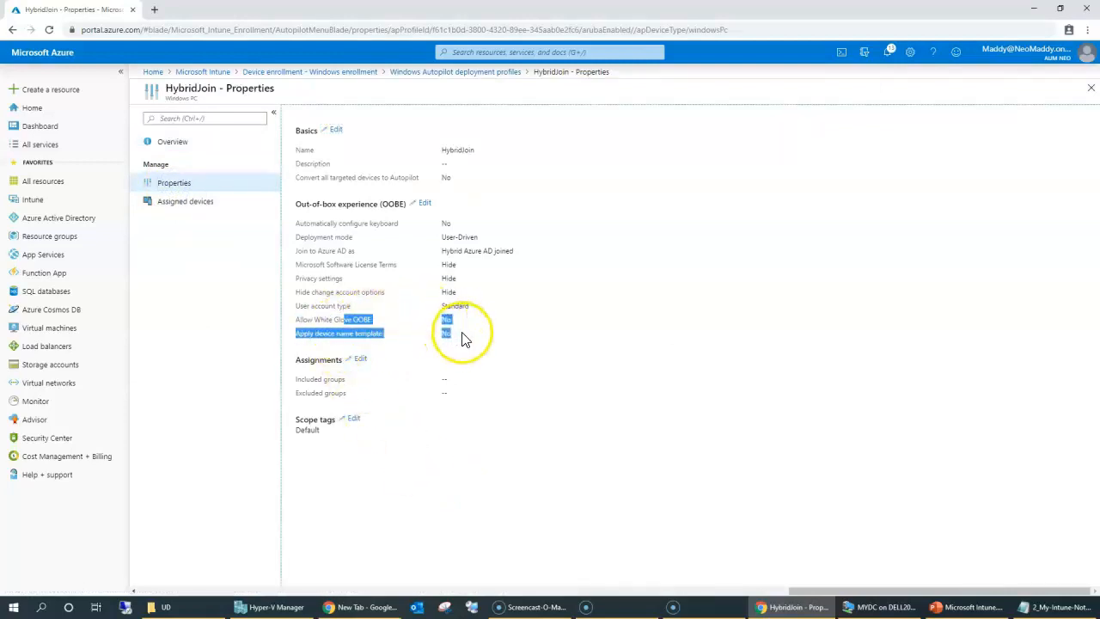
{"action": "left_click", "coordinate": [433, 73]}
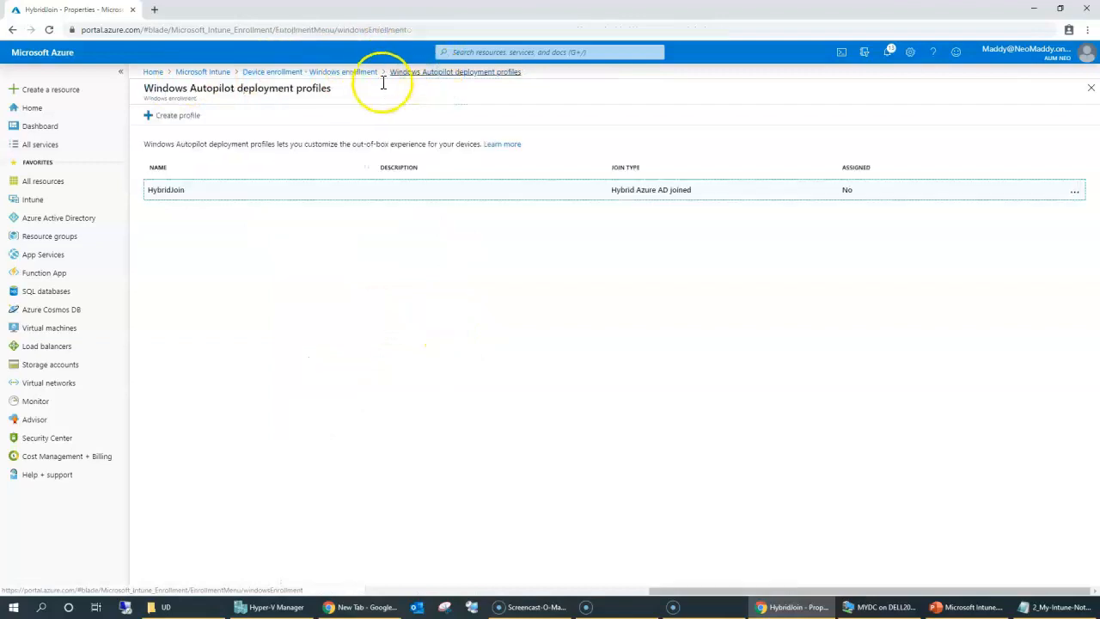
Navigate to the Windows Autopilot devices list under Device enrollment.
{"action": "left_click", "coordinate": [215, 71]}
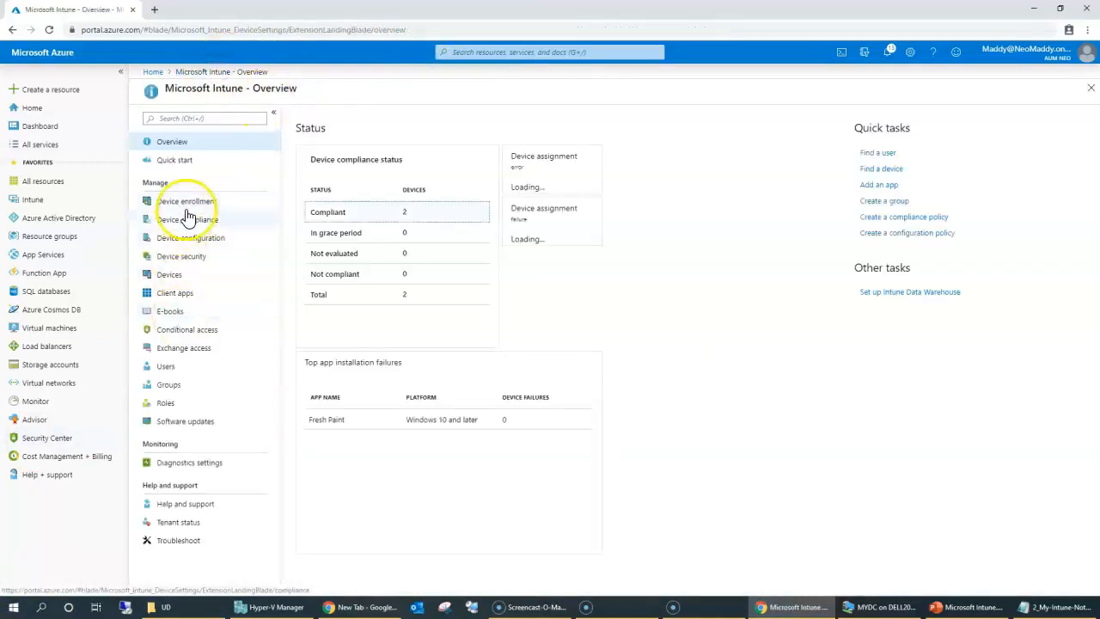
{"action": "left_click", "coordinate": [187, 202]}
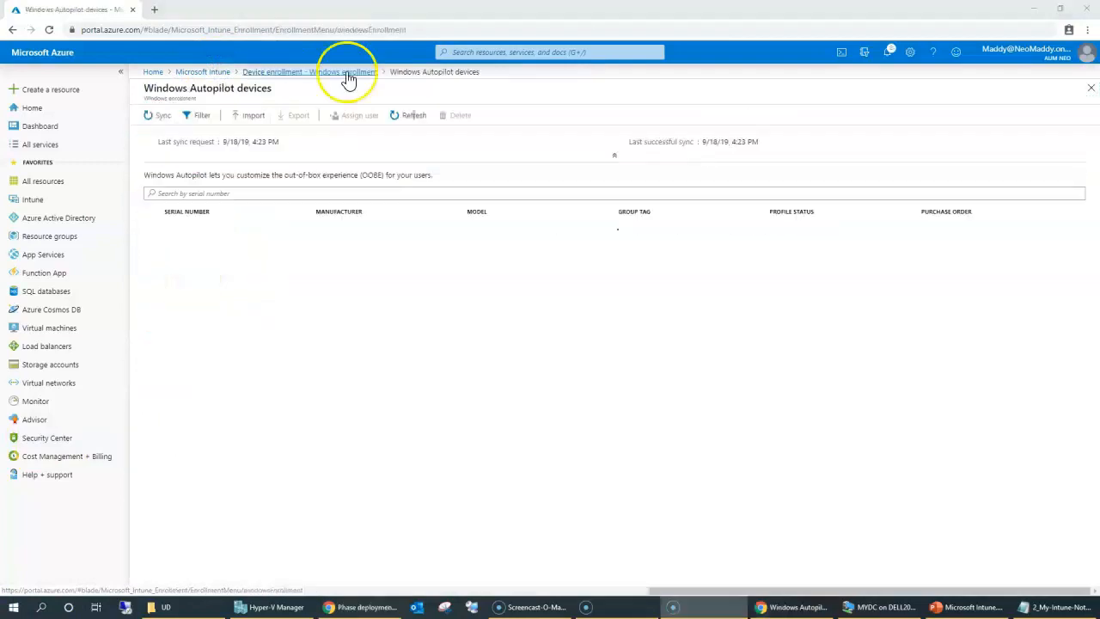
{"action": "left_click", "coordinate": [343, 71]}
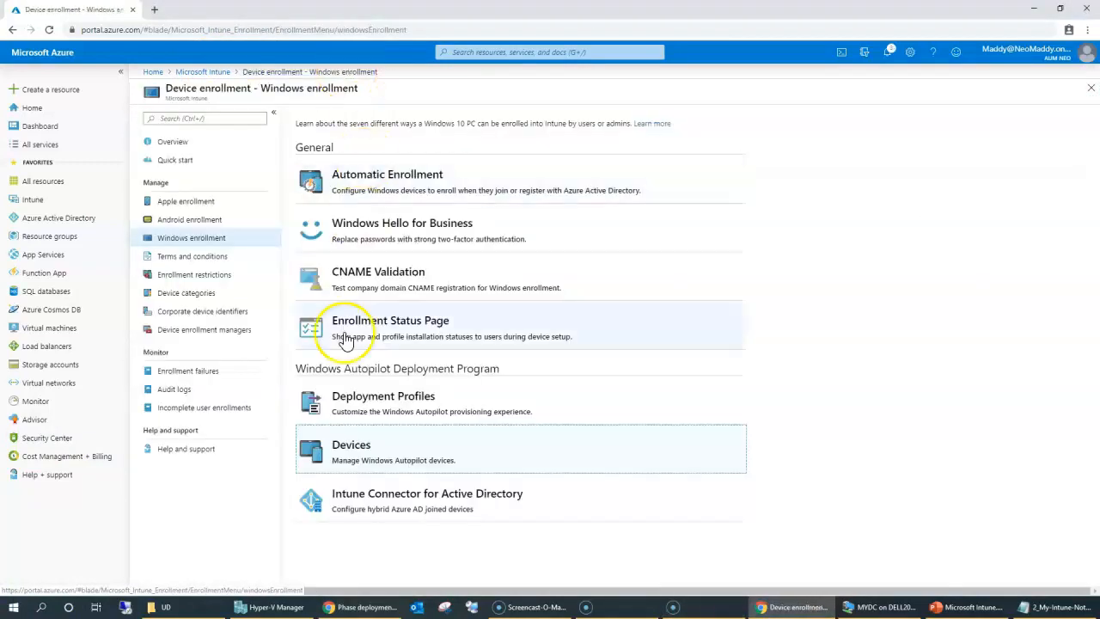
{"action": "left_click", "coordinate": [363, 444]}
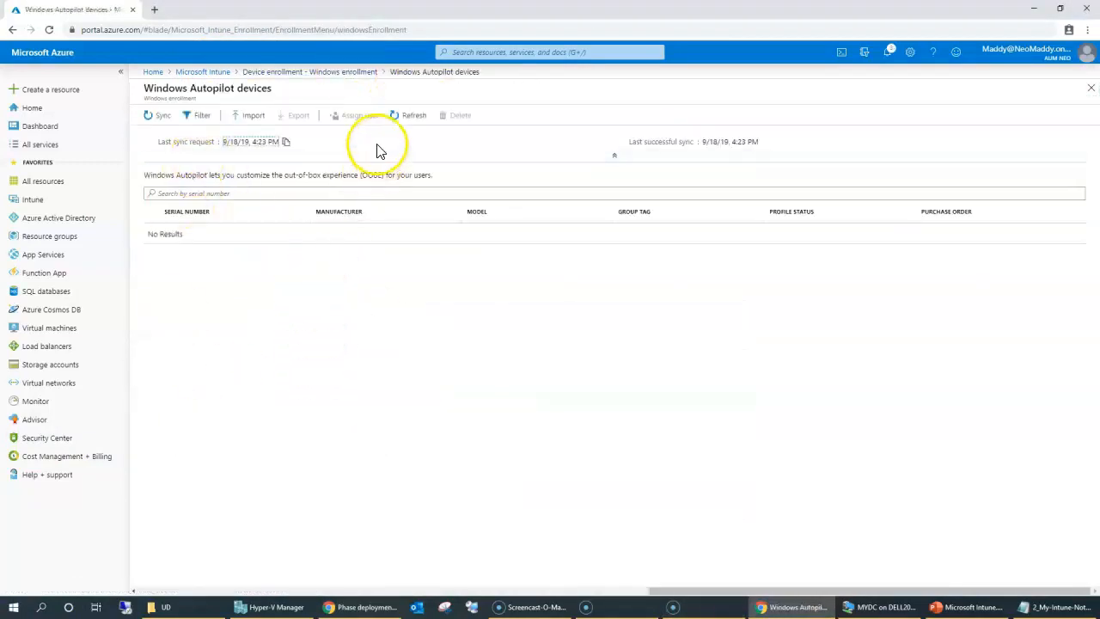
Import the AutoPilotHWID.csv hardware hash file.
{"action": "left_click", "coordinate": [252, 115]}
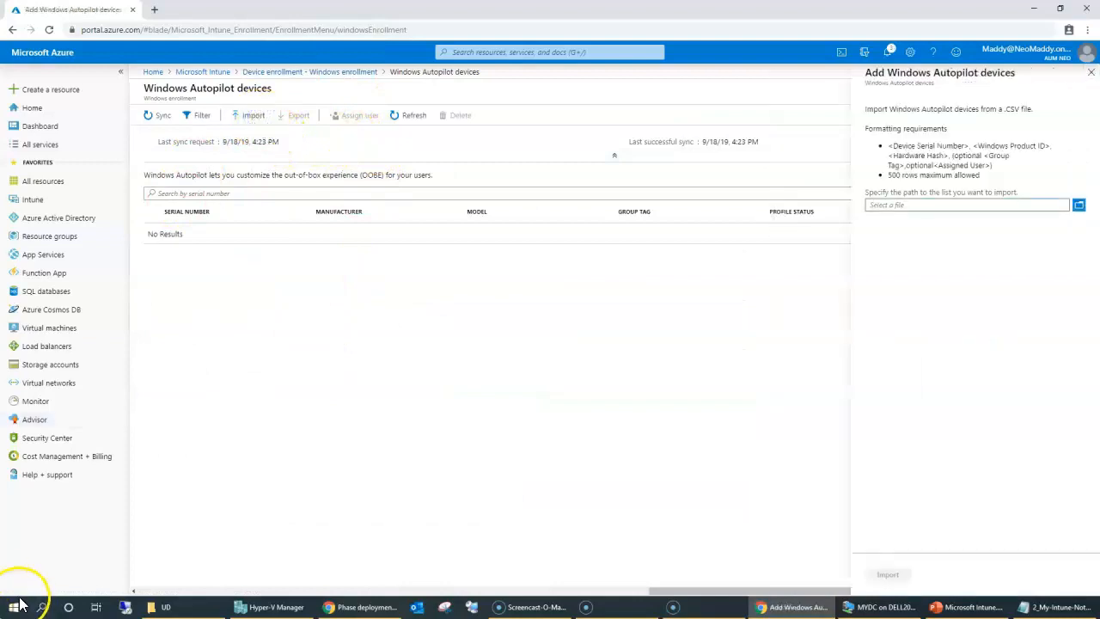
{"action": "left_click", "coordinate": [891, 206]}
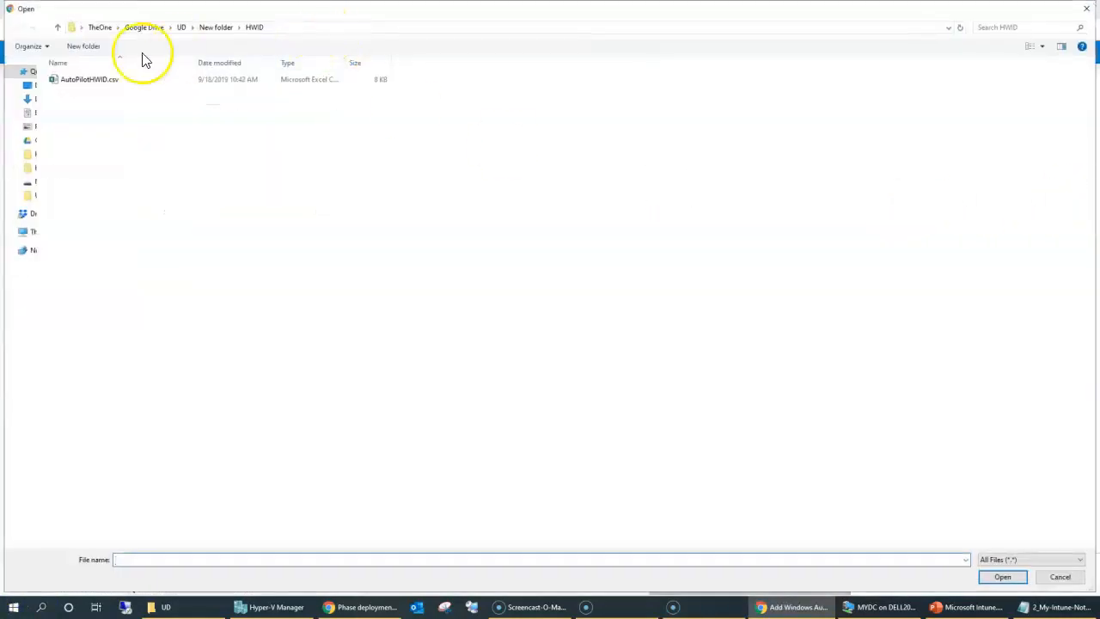
{"action": "double_click", "coordinate": [102, 82]}
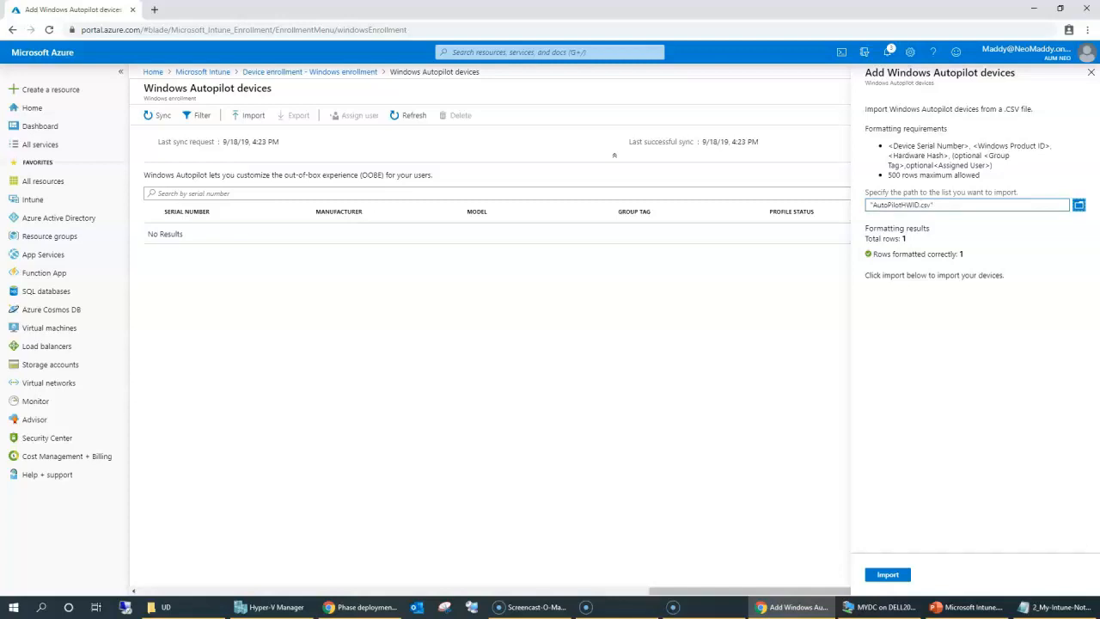
{"action": "left_click_drag", "start_coordinate": [923, 120], "coordinate": [964, 227]}
{"action": "double_click", "coordinate": [961, 340]}
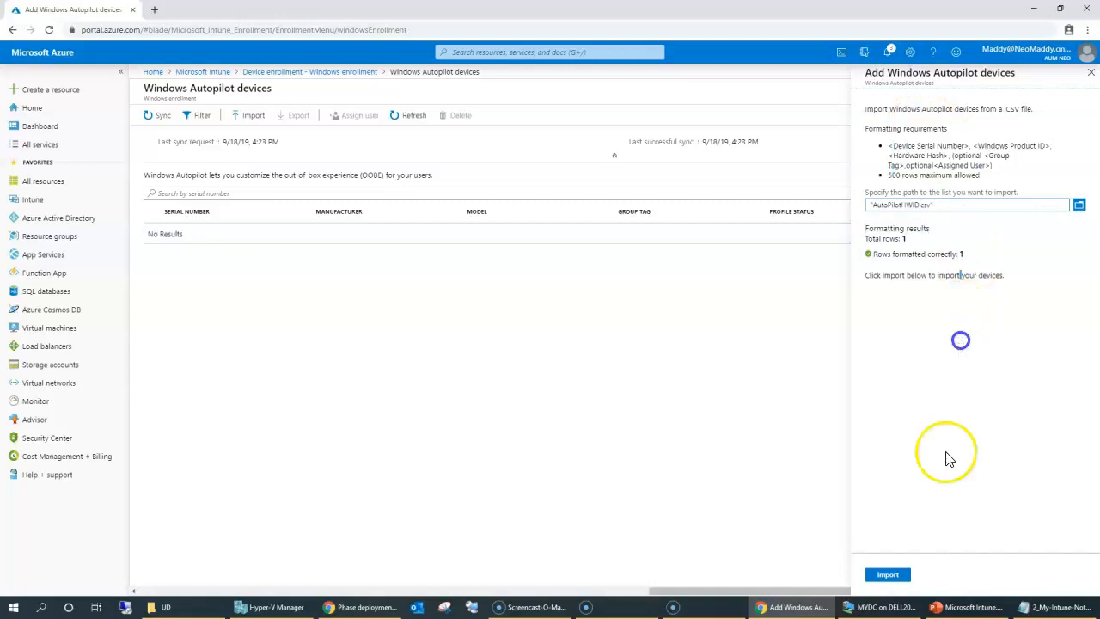
{"action": "left_click", "coordinate": [889, 575]}
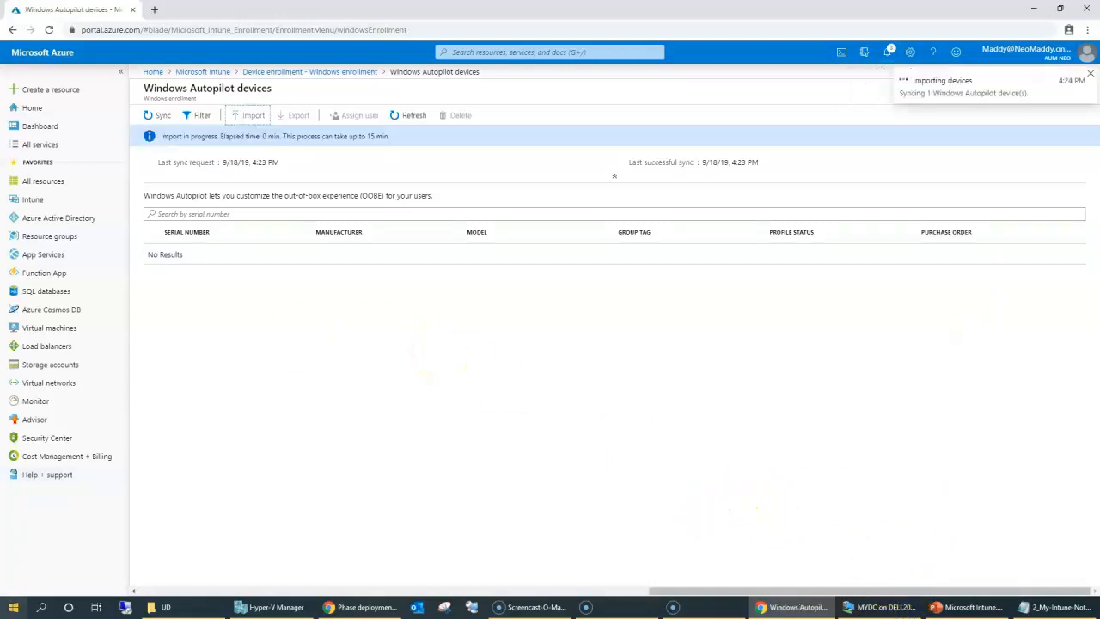
Refresh the list to confirm the imported Virtual Machine with profile status Not assigned.
{"action": "left_click_drag", "start_coordinate": [168, 148], "coordinate": [404, 155]}
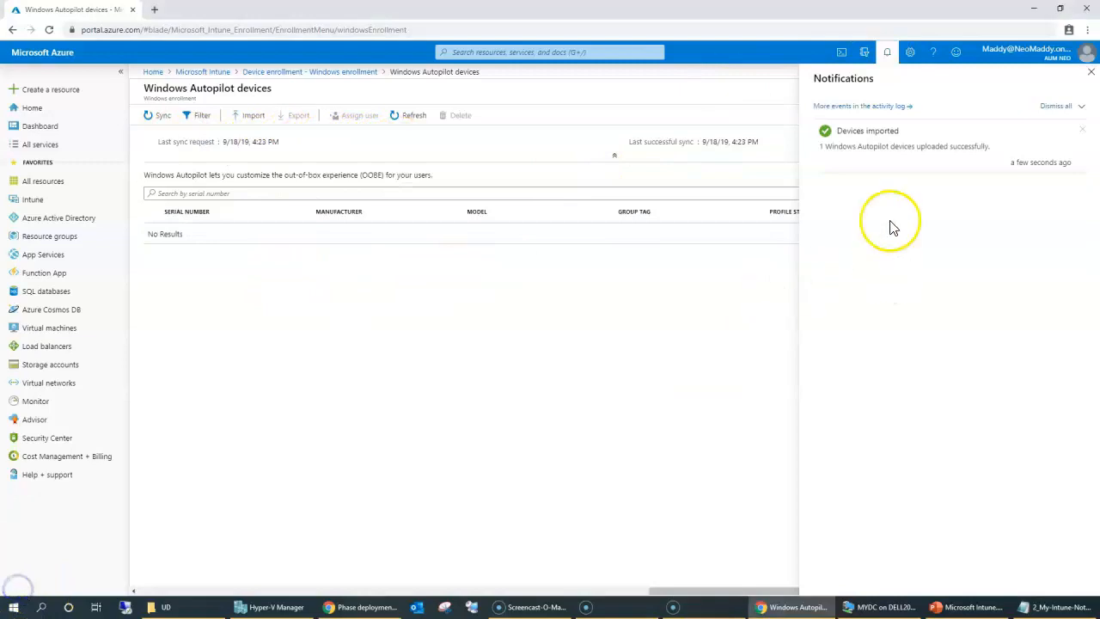
{"action": "left_click_drag", "start_coordinate": [831, 109], "coordinate": [858, 138]}
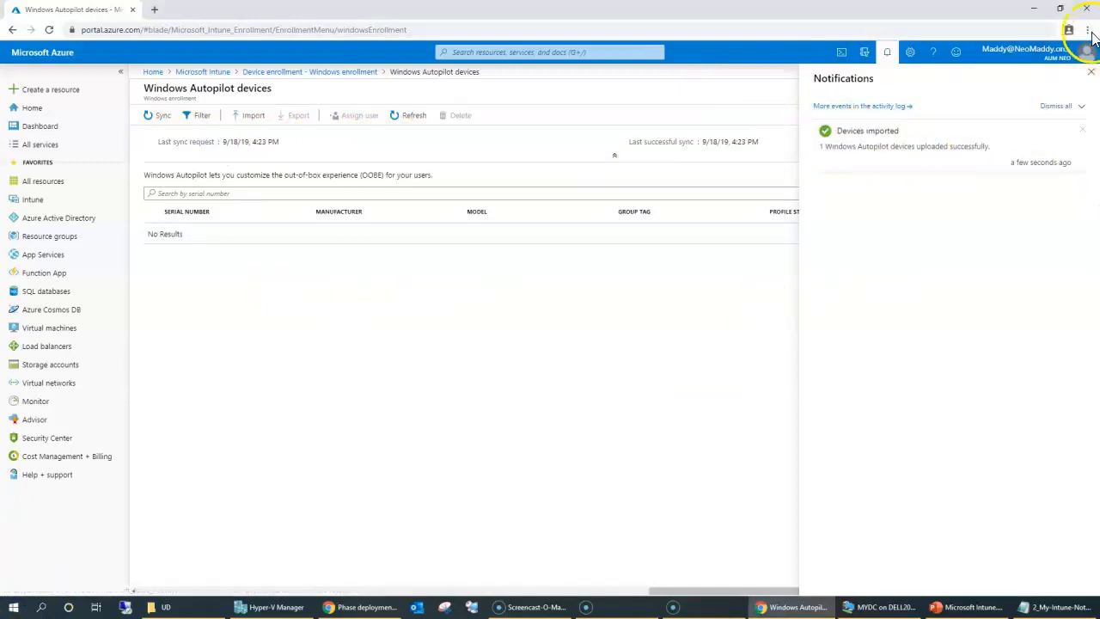
{"action": "left_click", "coordinate": [1091, 72]}
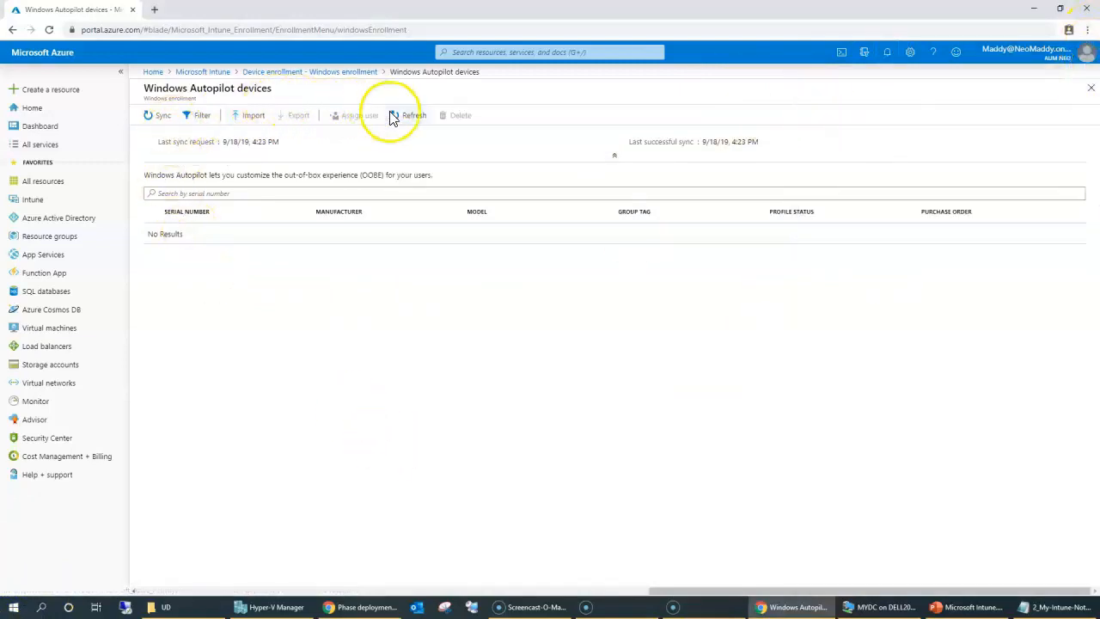
{"action": "left_click", "coordinate": [436, 115]}
{"action": "left_click_drag", "start_coordinate": [159, 234], "coordinate": [829, 234]}
{"action": "left_click", "coordinate": [768, 466]}
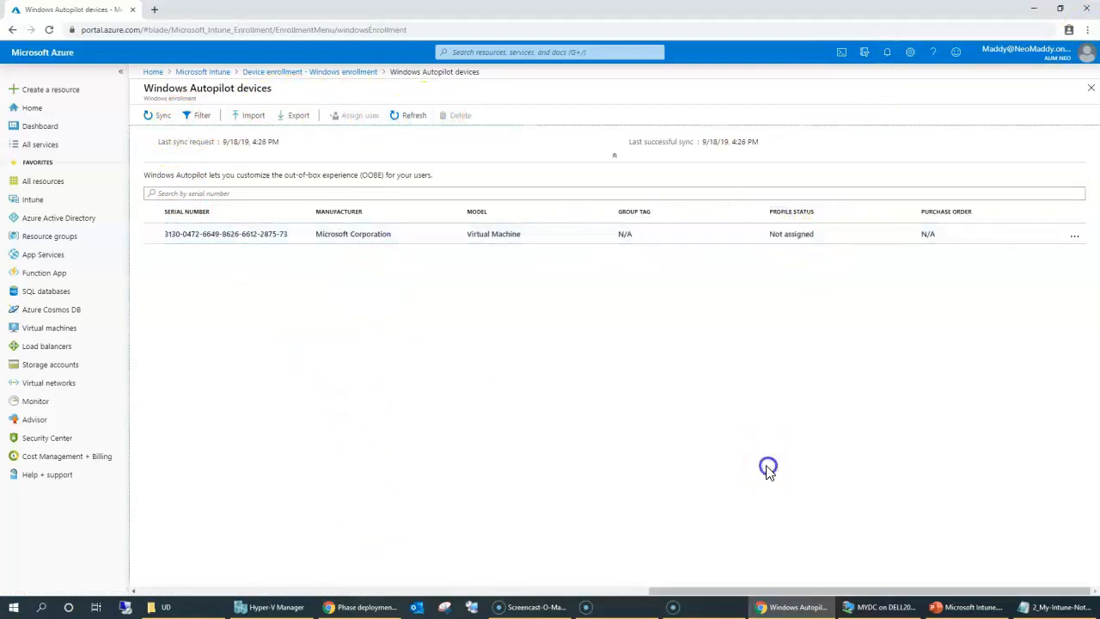
Go to the groups list in Azure Active Directory.
{"action": "left_click", "coordinate": [57, 219]}
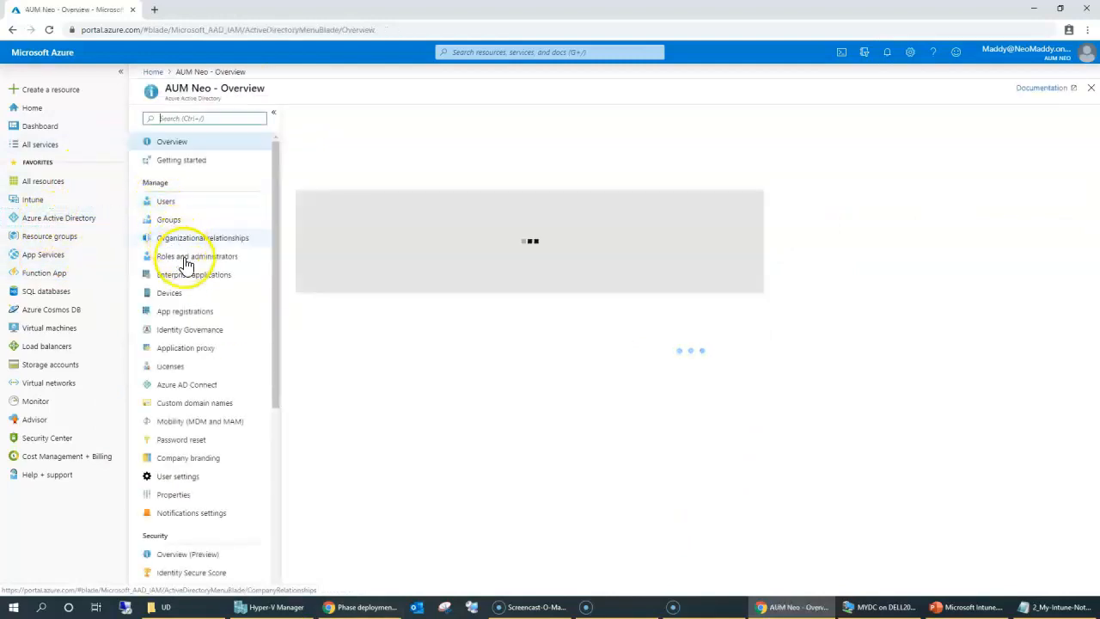
{"action": "left_click", "coordinate": [170, 220]}
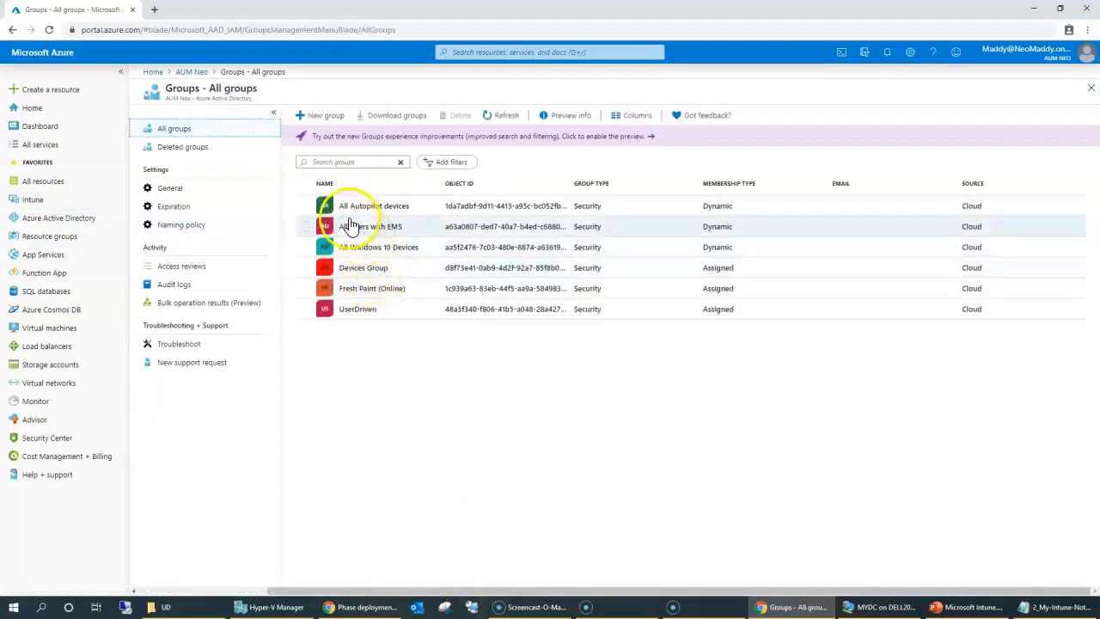
{"action": "left_click_drag", "start_coordinate": [338, 214], "coordinate": [472, 208]}
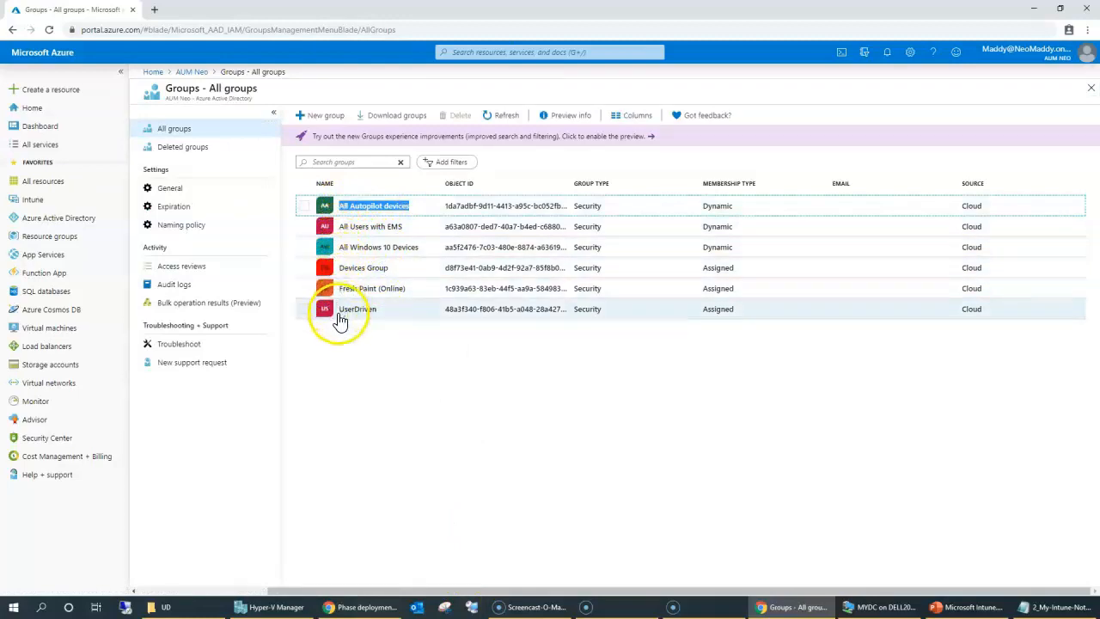
Create assigned security group HybirdJoinDemo with the Autopilot device as its only member.
{"action": "left_click", "coordinate": [314, 115]}
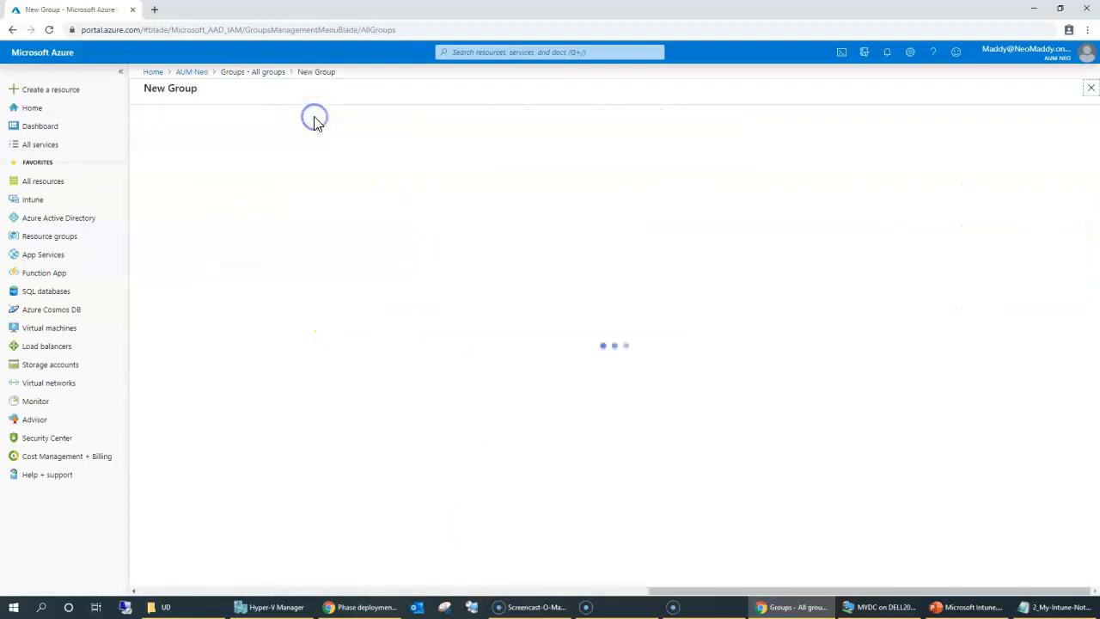
{"action": "left_click", "coordinate": [215, 168]}
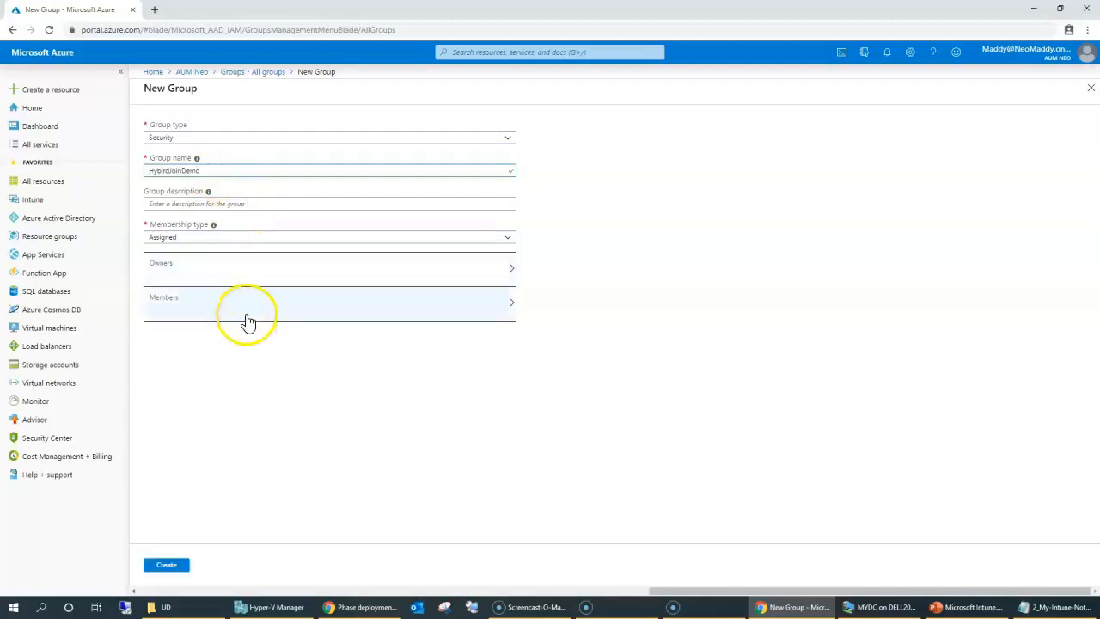
{"action": "left_click", "coordinate": [246, 314]}
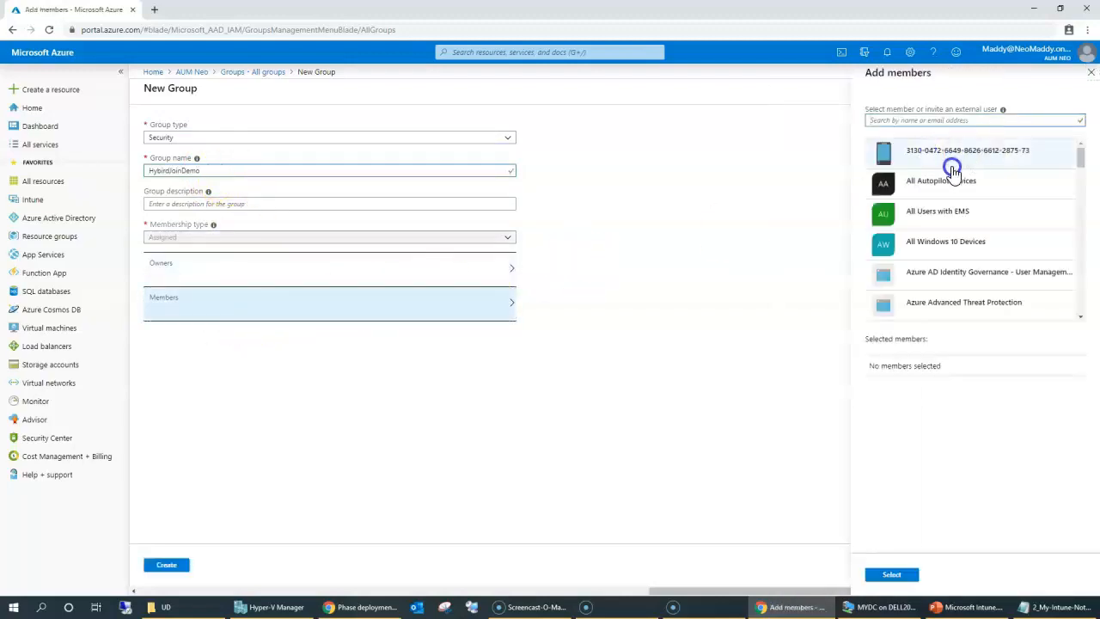
{"action": "left_click_drag", "start_coordinate": [915, 160], "coordinate": [905, 153]}
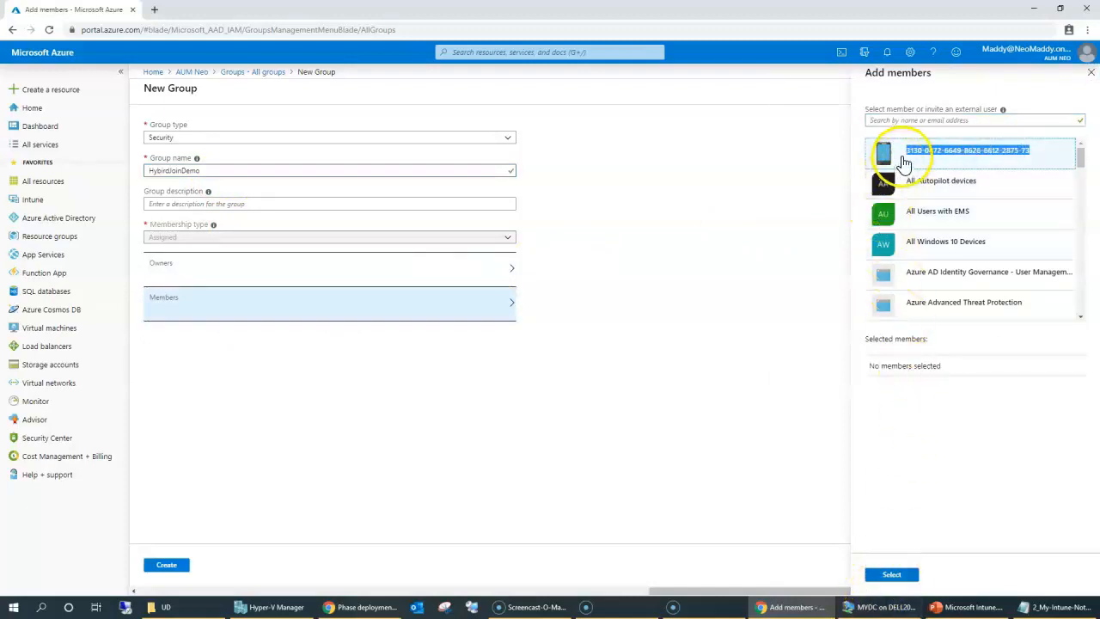
{"action": "left_click", "coordinate": [966, 454]}
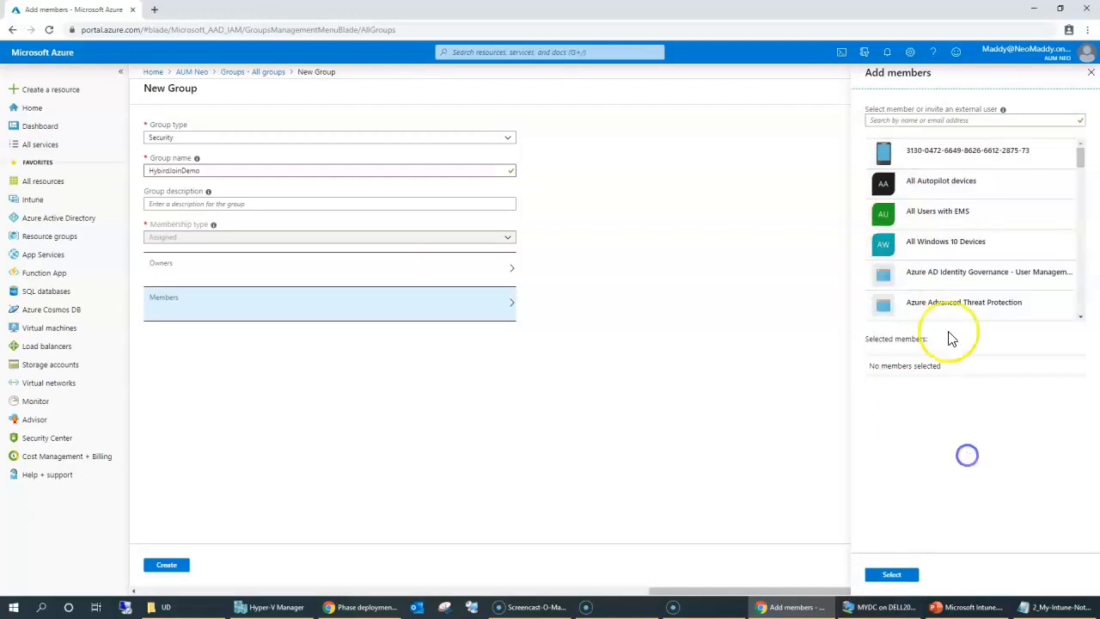
{"action": "left_click", "coordinate": [889, 148]}
{"action": "left_click", "coordinate": [909, 371]}
{"action": "left_click", "coordinate": [900, 571]}
{"action": "left_click", "coordinate": [167, 565]}
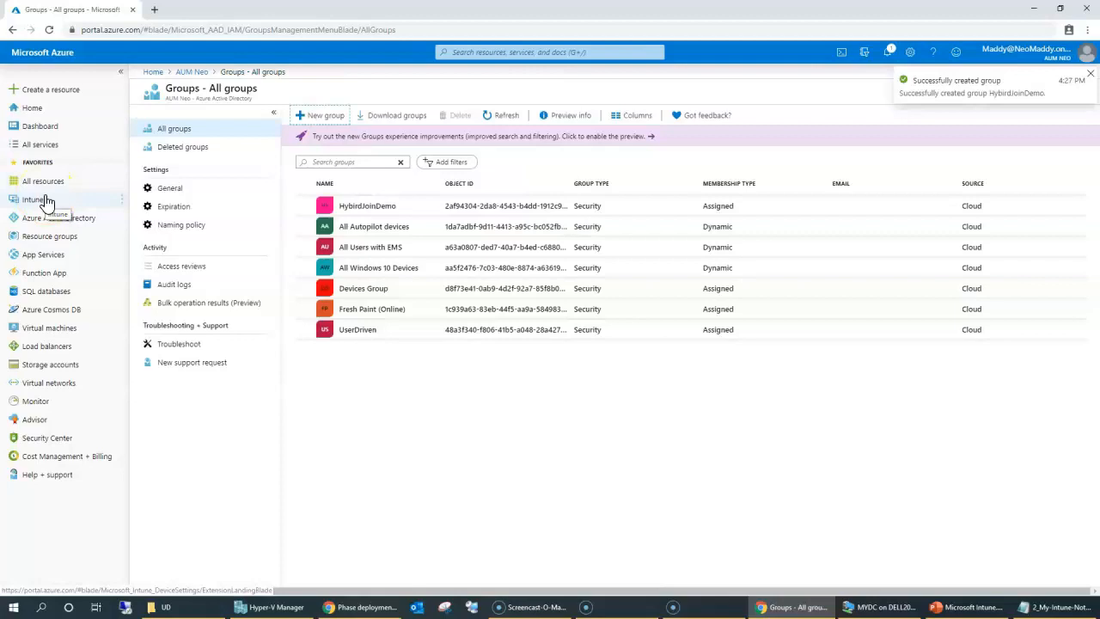
Navigate back to the Intune Autopilot deployment profiles.
{"action": "left_click", "coordinate": [47, 201]}
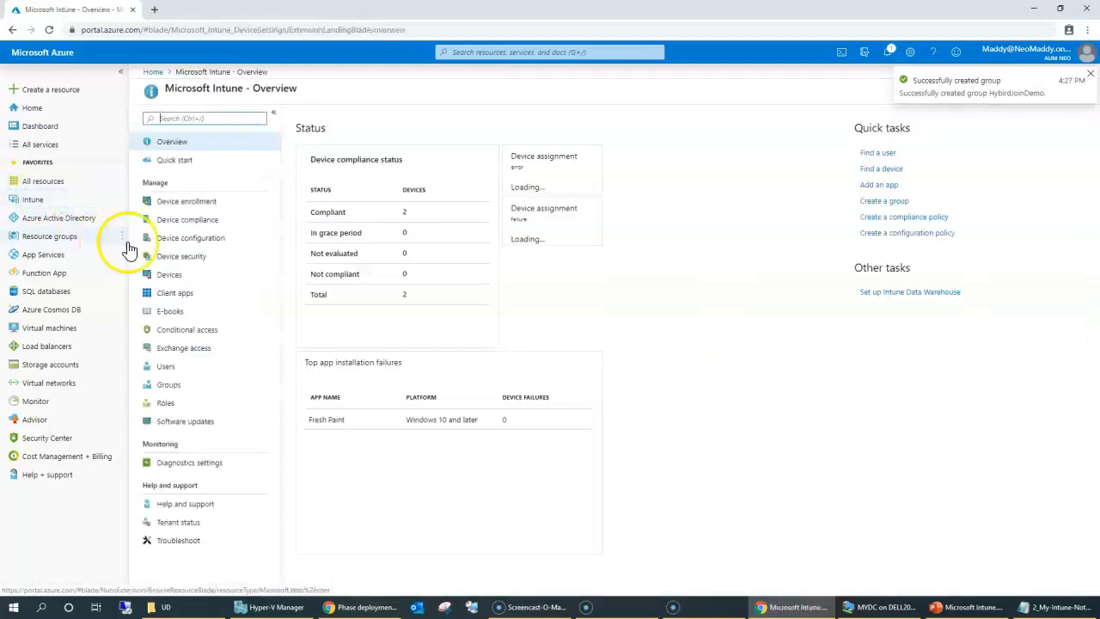
{"action": "left_click", "coordinate": [197, 202]}
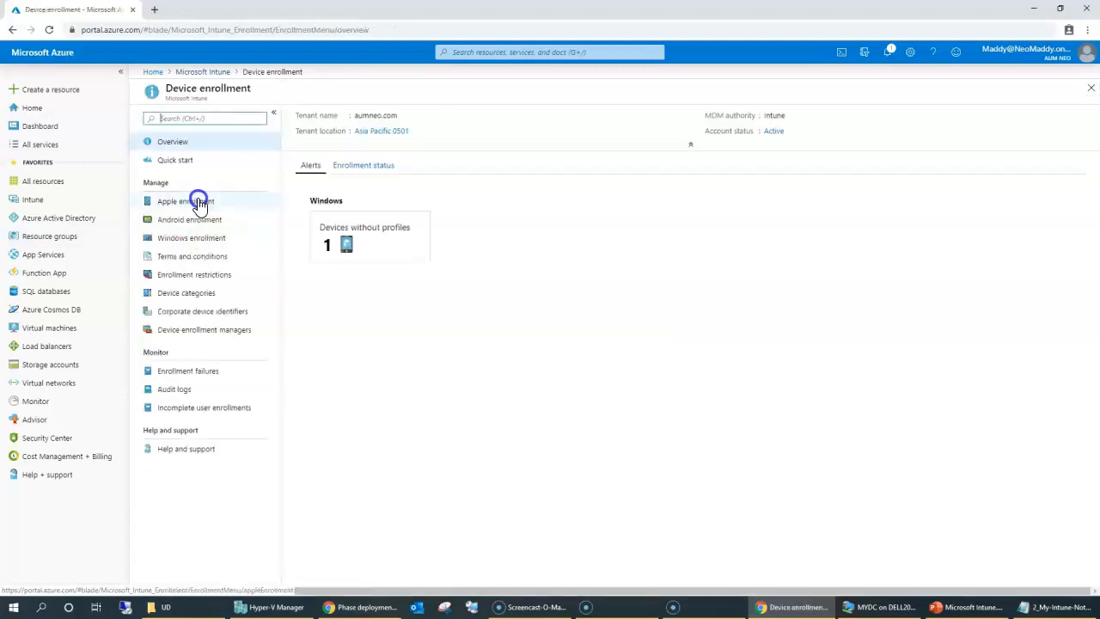
{"action": "left_click_drag", "start_coordinate": [349, 229], "coordinate": [414, 271]}
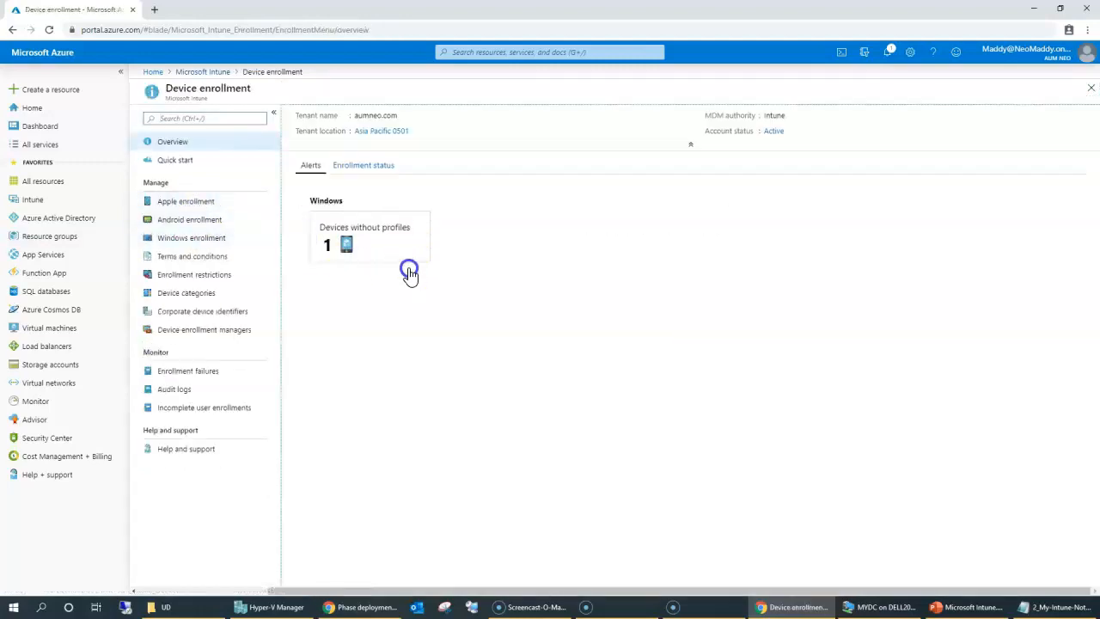
{"action": "left_click", "coordinate": [197, 239]}
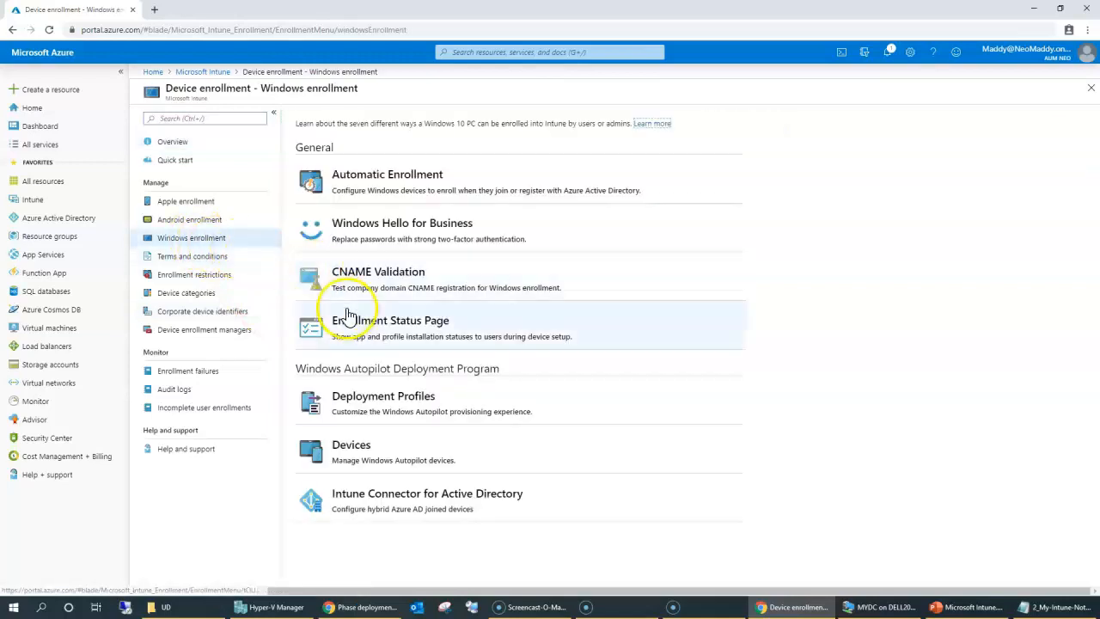
{"action": "left_click", "coordinate": [398, 419]}
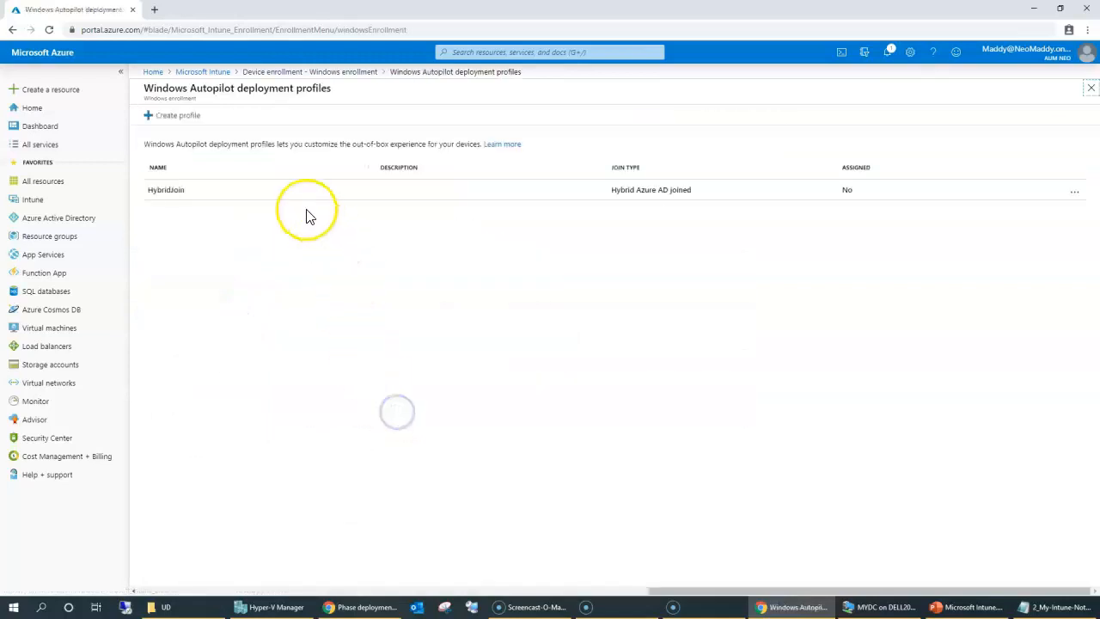
Check HybridJoin's assigned devices and properties, then start editing its assignments.
{"action": "left_click", "coordinate": [210, 197]}
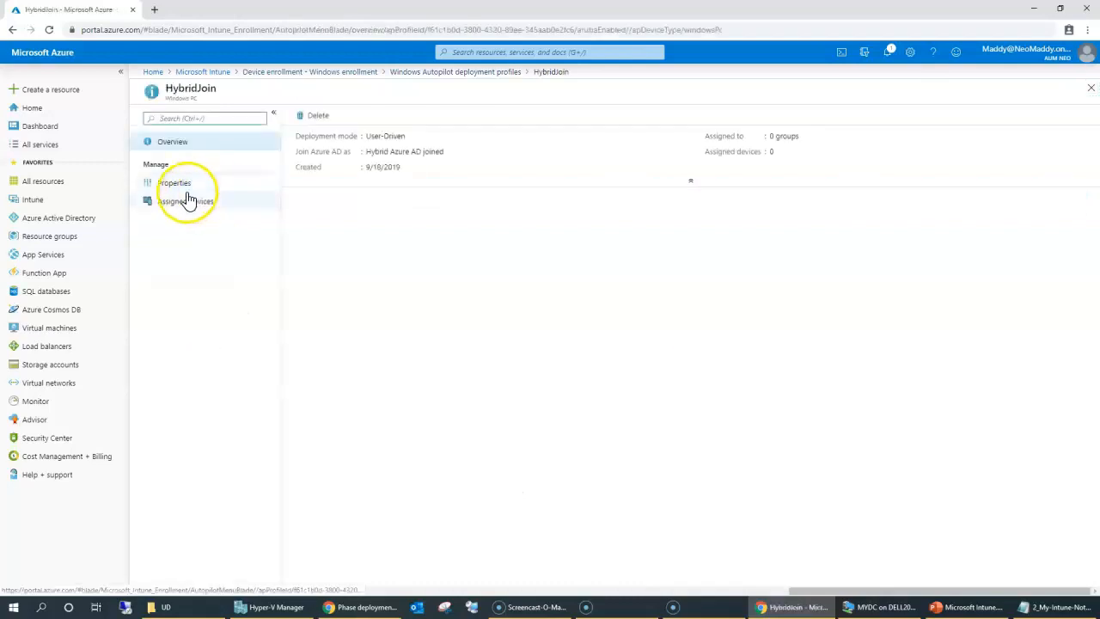
{"action": "left_click", "coordinate": [187, 205]}
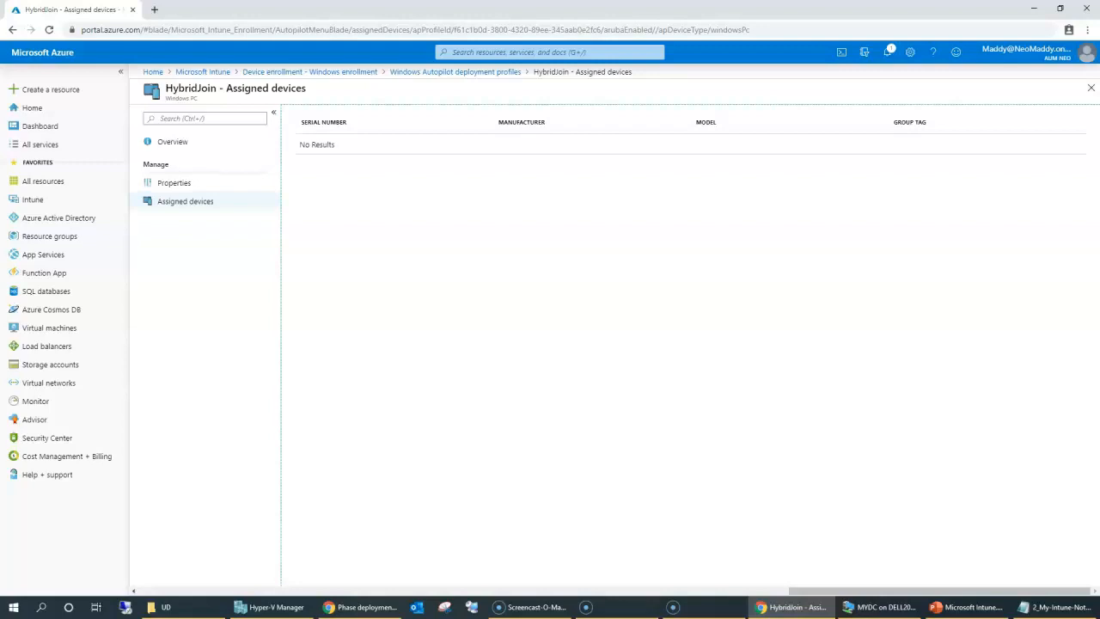
{"action": "left_click", "coordinate": [182, 182]}
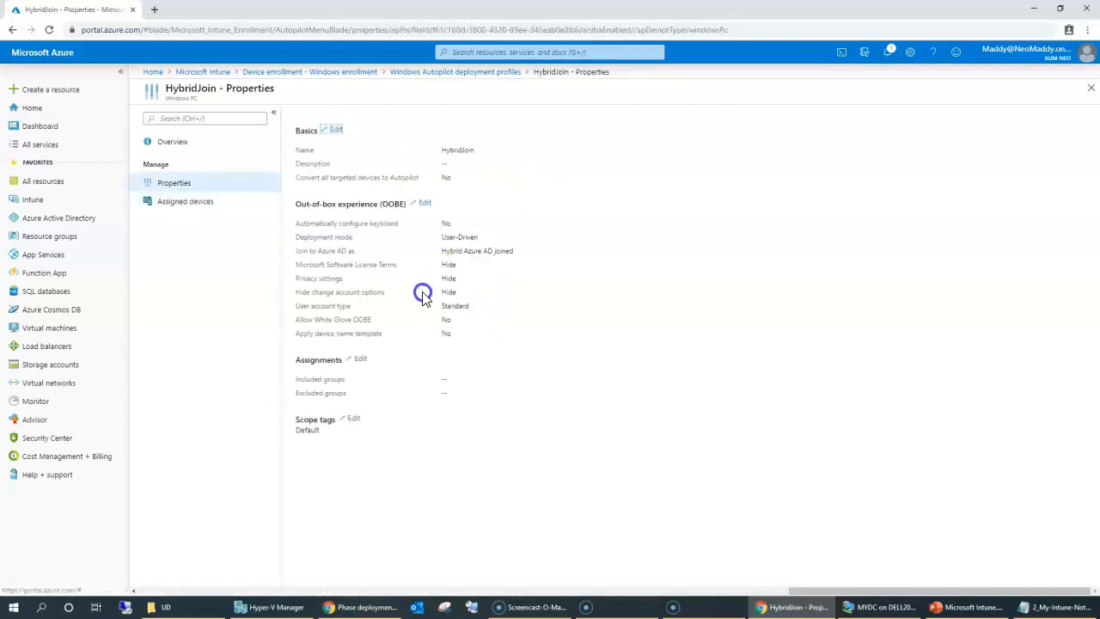
{"action": "left_click_drag", "start_coordinate": [326, 222], "coordinate": [483, 362]}
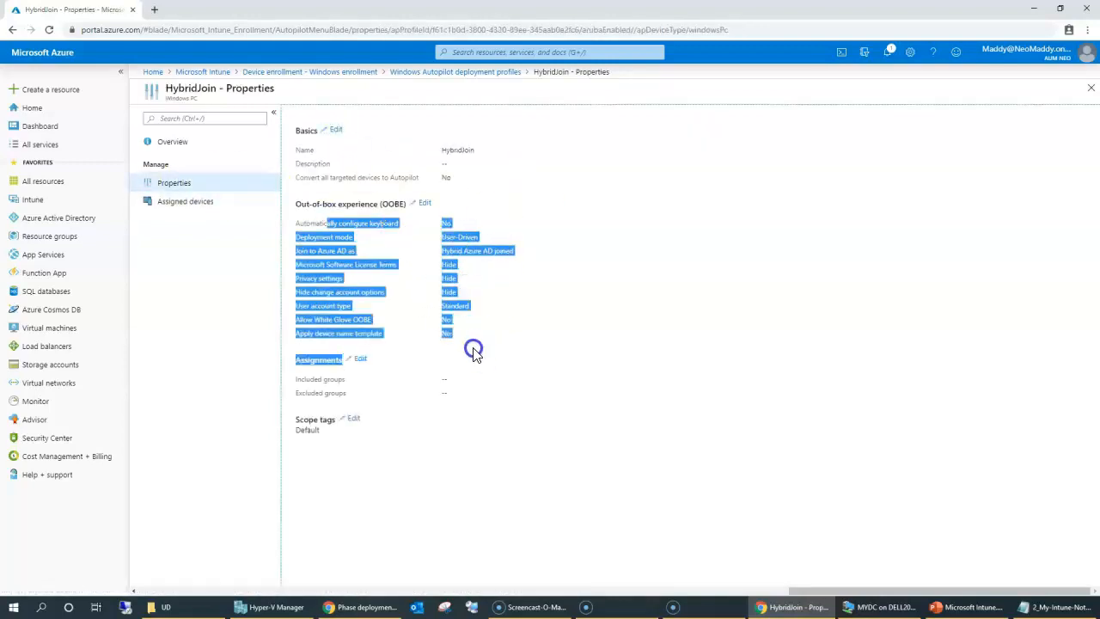
{"action": "left_click", "coordinate": [506, 355]}
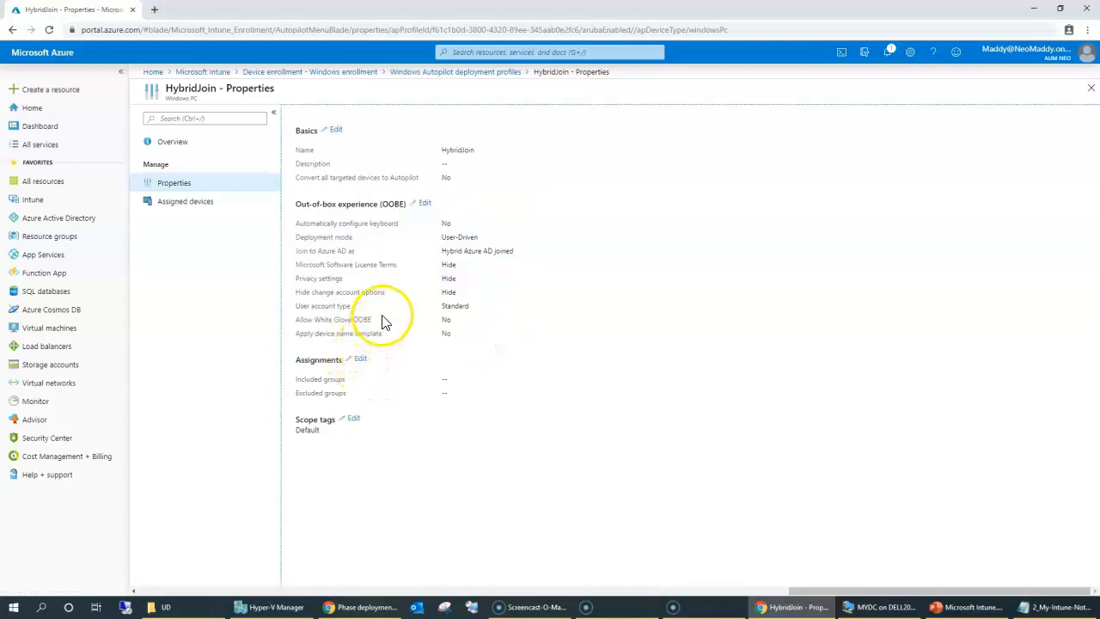
{"action": "left_click", "coordinate": [360, 360]}
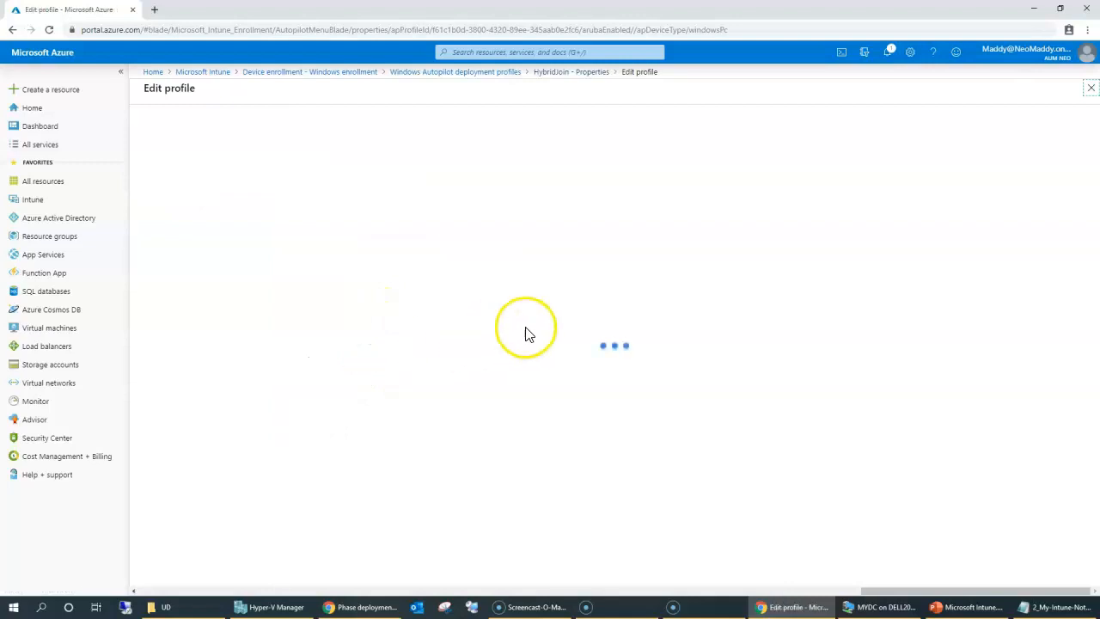
Include the HybirdJoinDemo group in HybridJoin's assignments and save the profile.
{"action": "left_click", "coordinate": [191, 215]}
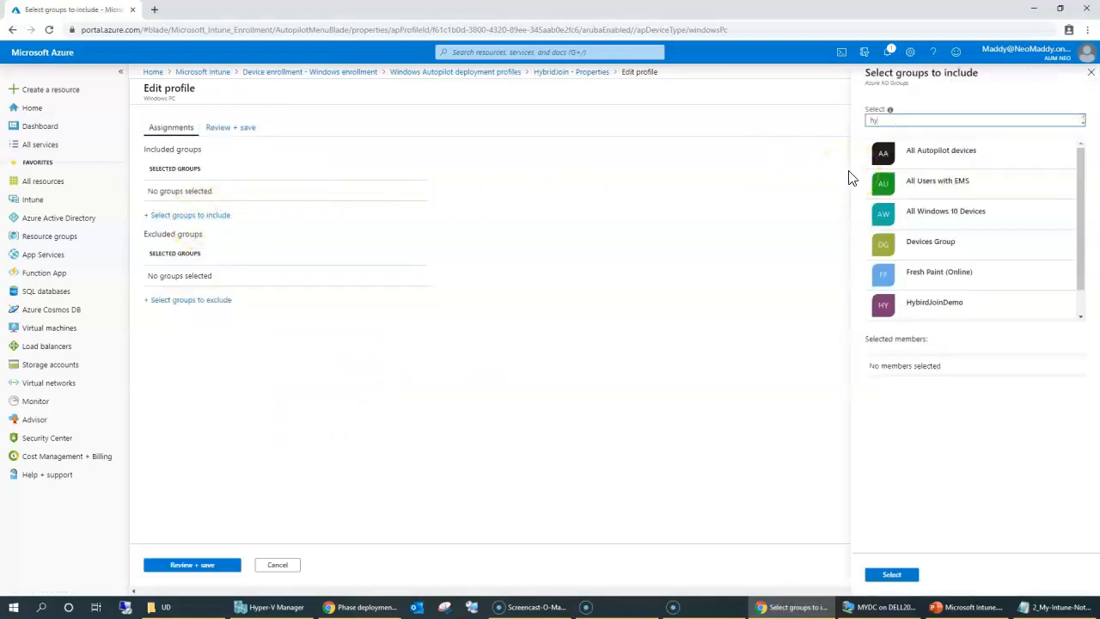
{"action": "left_click", "coordinate": [931, 152]}
{"action": "double_click", "coordinate": [998, 382]}
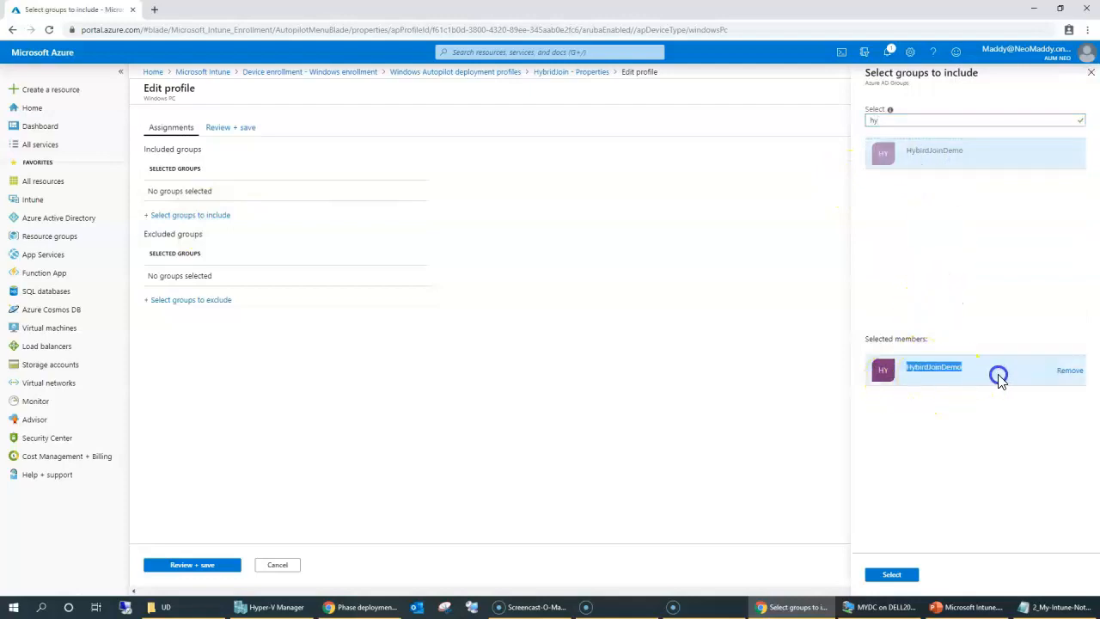
{"action": "left_click", "coordinate": [891, 578]}
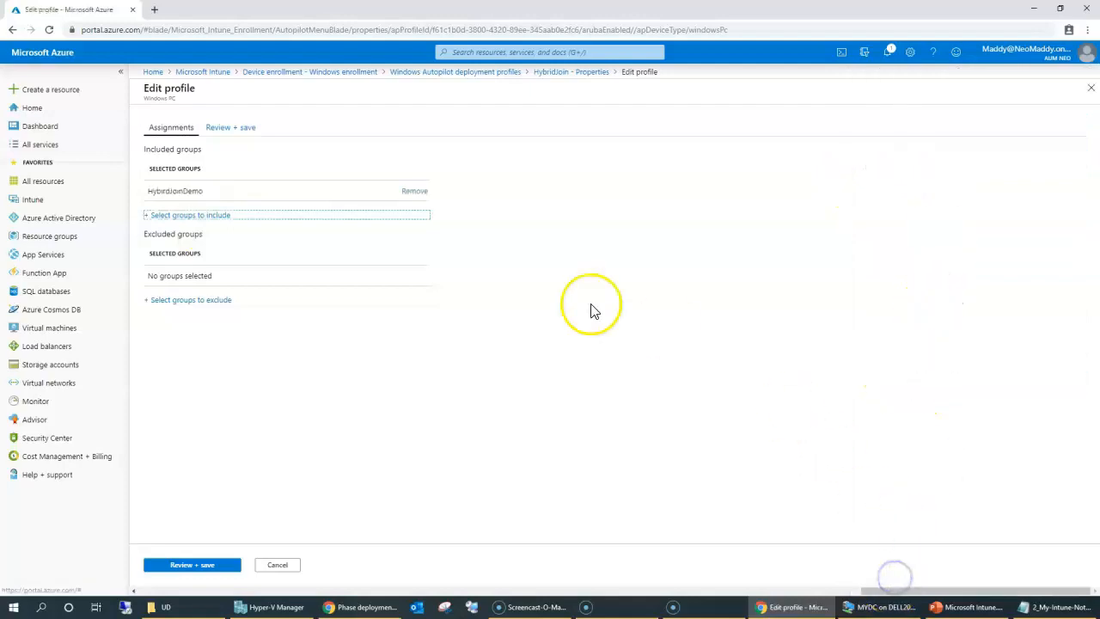
{"action": "left_click_drag", "start_coordinate": [147, 192], "coordinate": [204, 189]}
{"action": "left_click", "coordinate": [214, 563]}
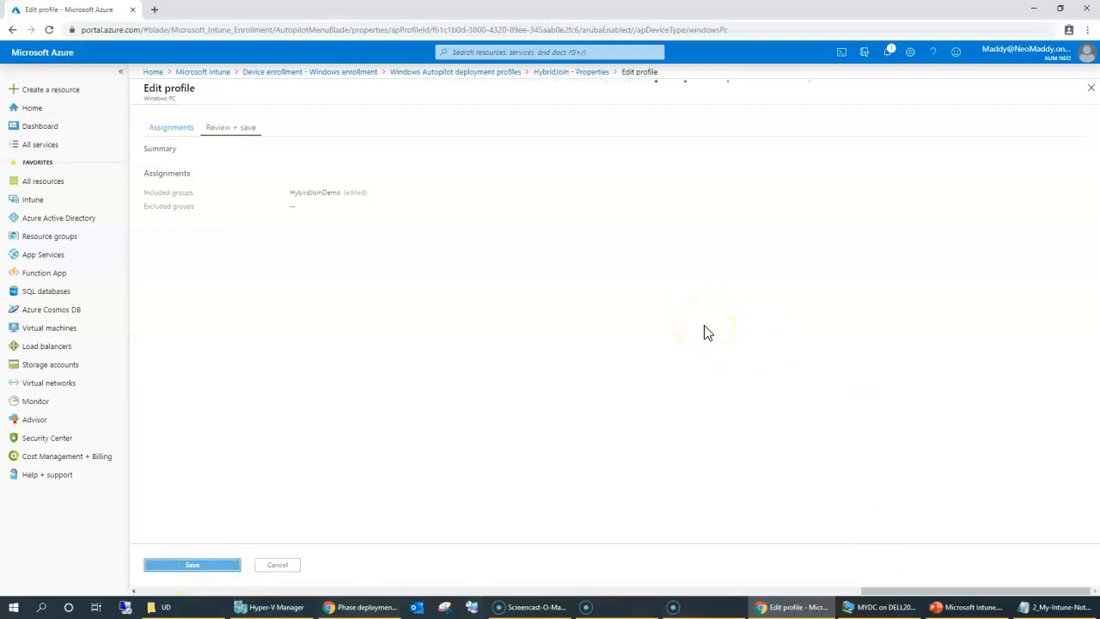
{"action": "left_click_drag", "start_coordinate": [344, 555], "coordinate": [358, 244]}
Return to the Autopilot devices list and select the virtual machine.
{"action": "left_click", "coordinate": [571, 485]}
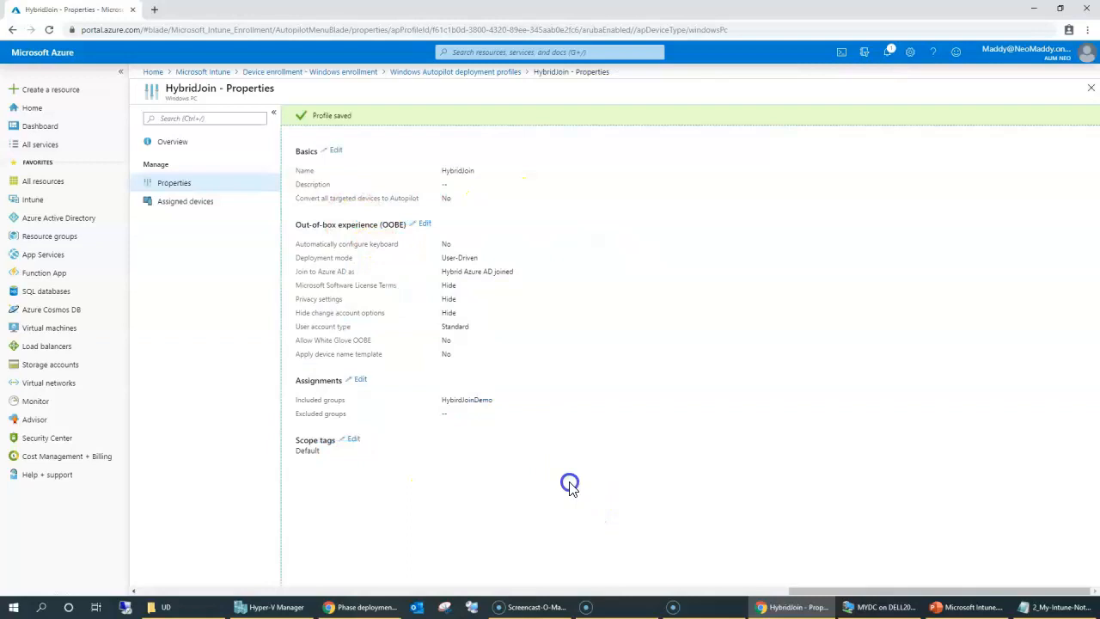
{"action": "left_click", "coordinate": [413, 71]}
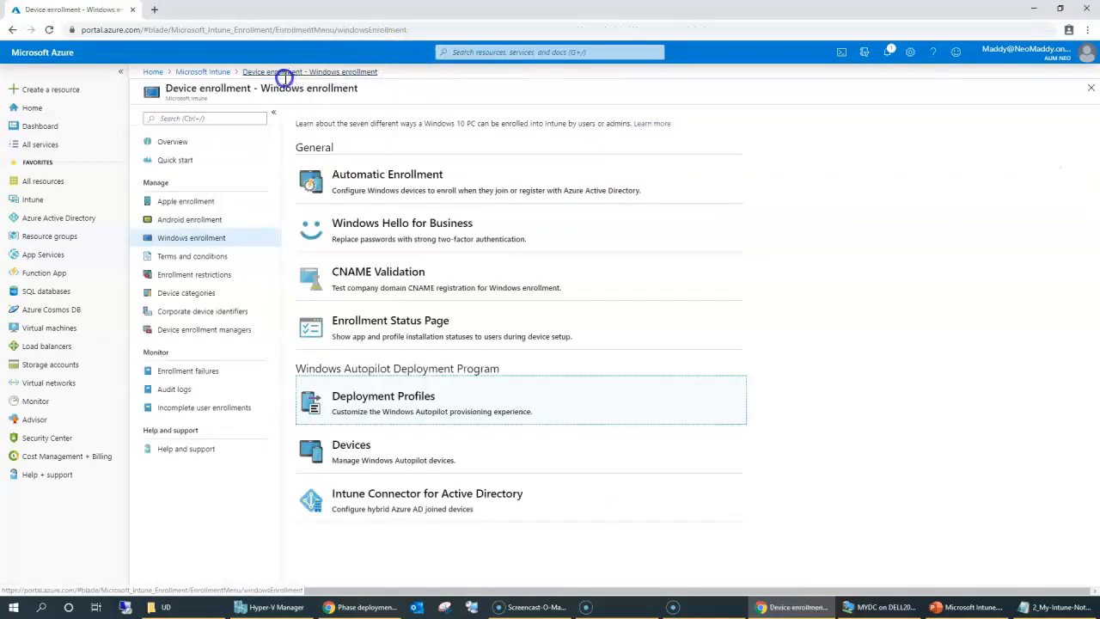
{"action": "left_click", "coordinate": [374, 455]}
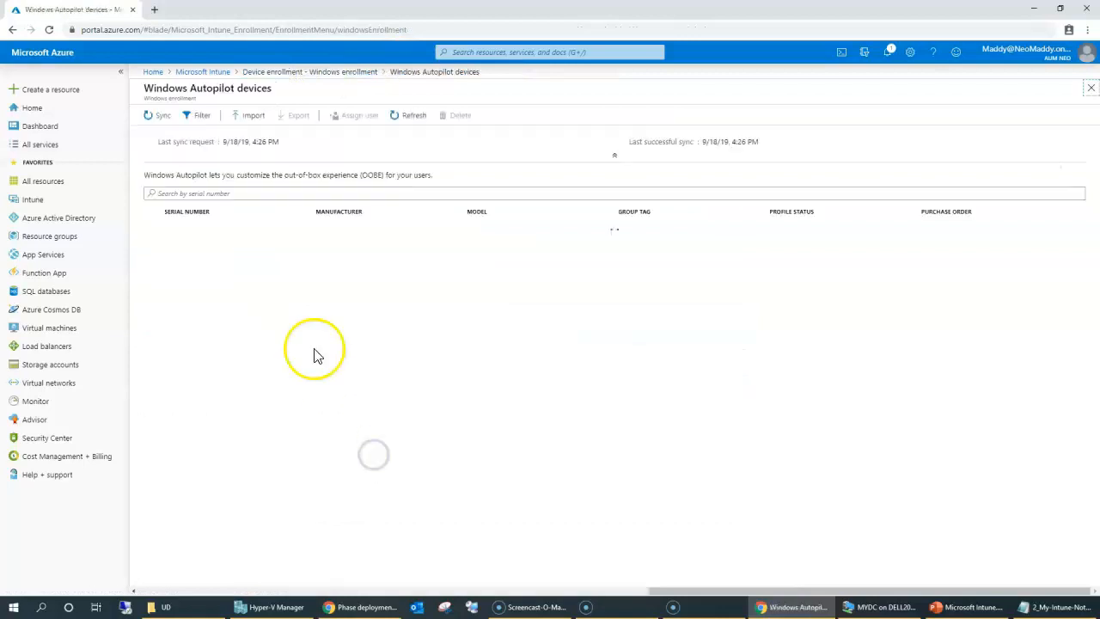
{"action": "left_click_drag", "start_coordinate": [751, 256], "coordinate": [845, 241]}
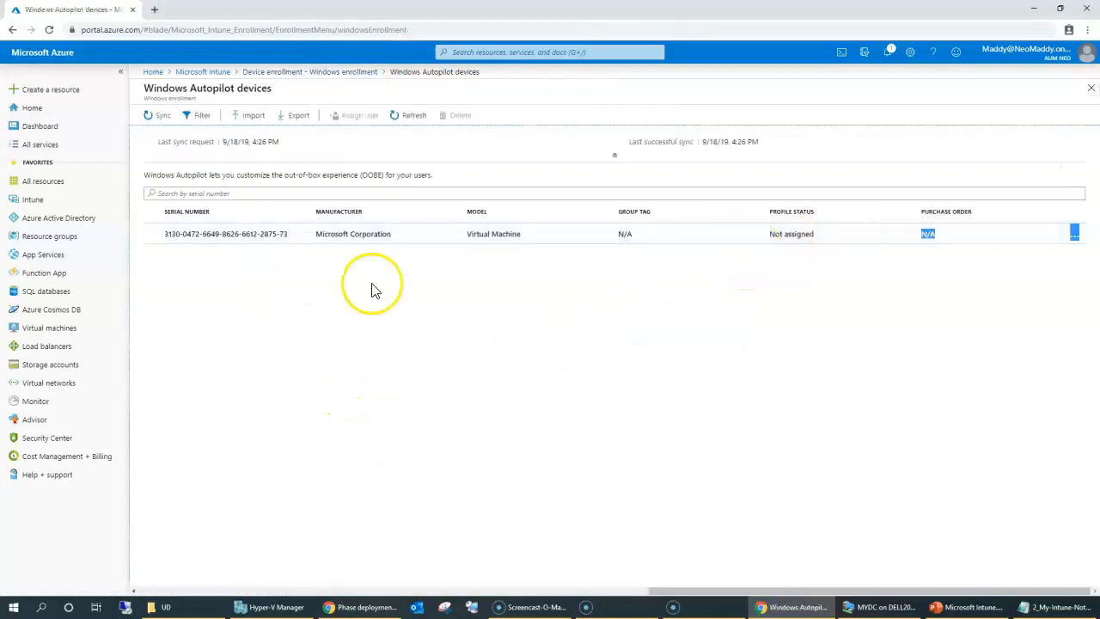
{"action": "left_click", "coordinate": [152, 234]}
Assign the second listed user to the device and save its properties.
{"action": "left_click", "coordinate": [348, 116]}
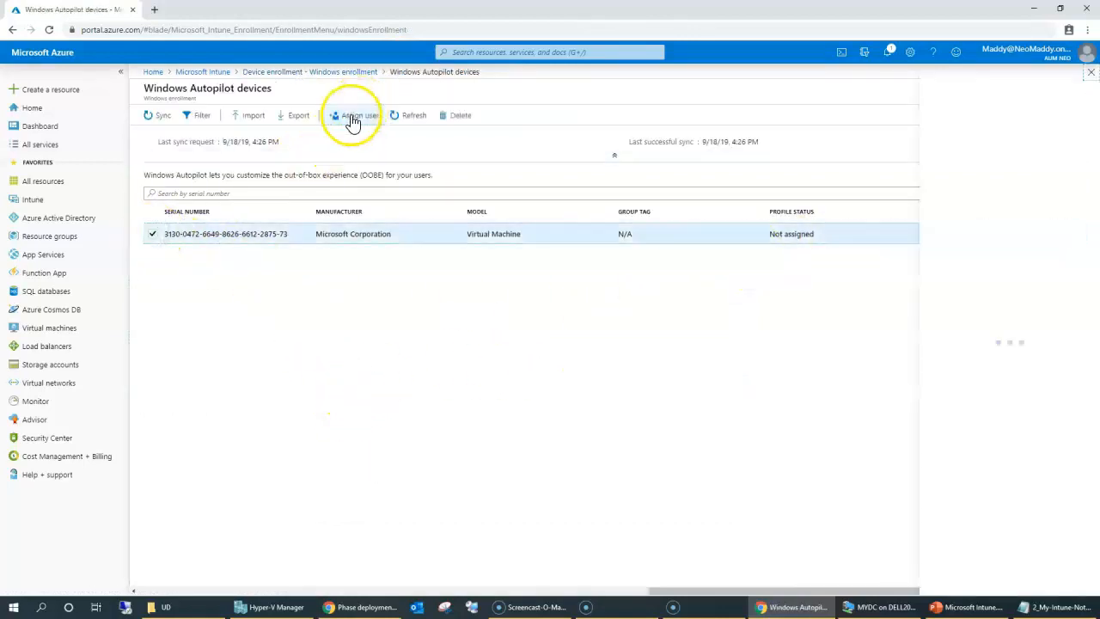
{"action": "left_click_drag", "start_coordinate": [987, 280], "coordinate": [1007, 414]}
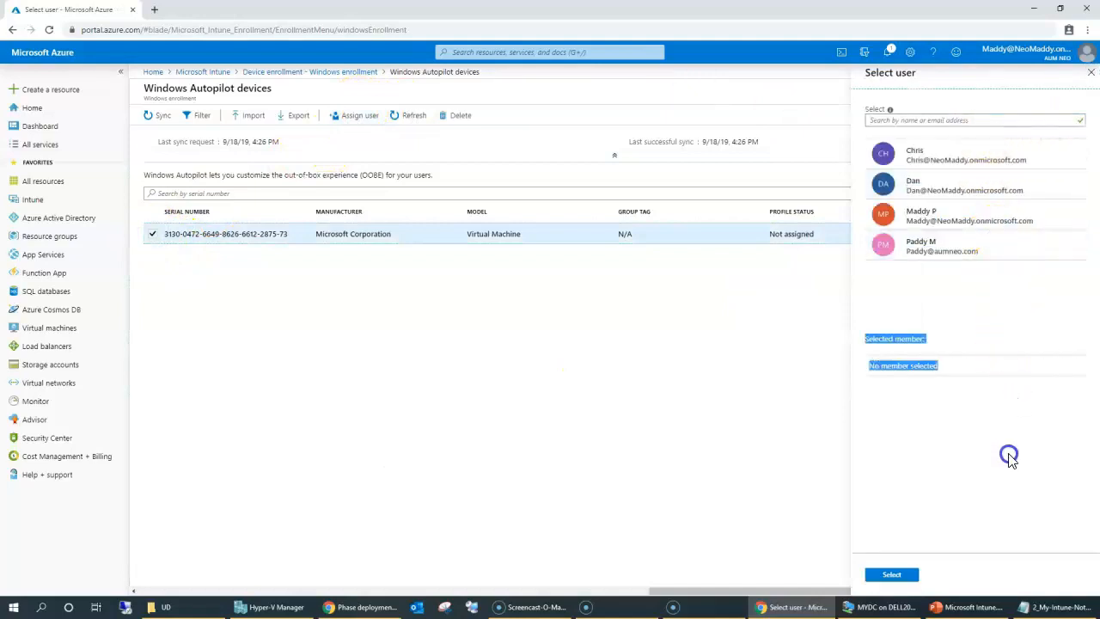
{"action": "left_click", "coordinate": [943, 189]}
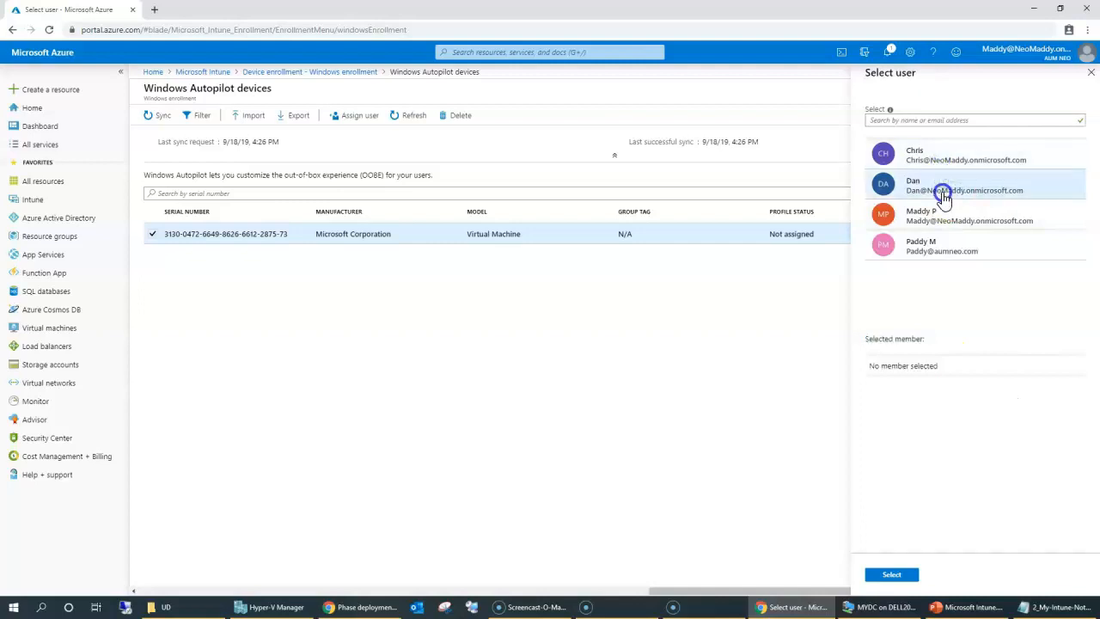
{"action": "left_click", "coordinate": [901, 381]}
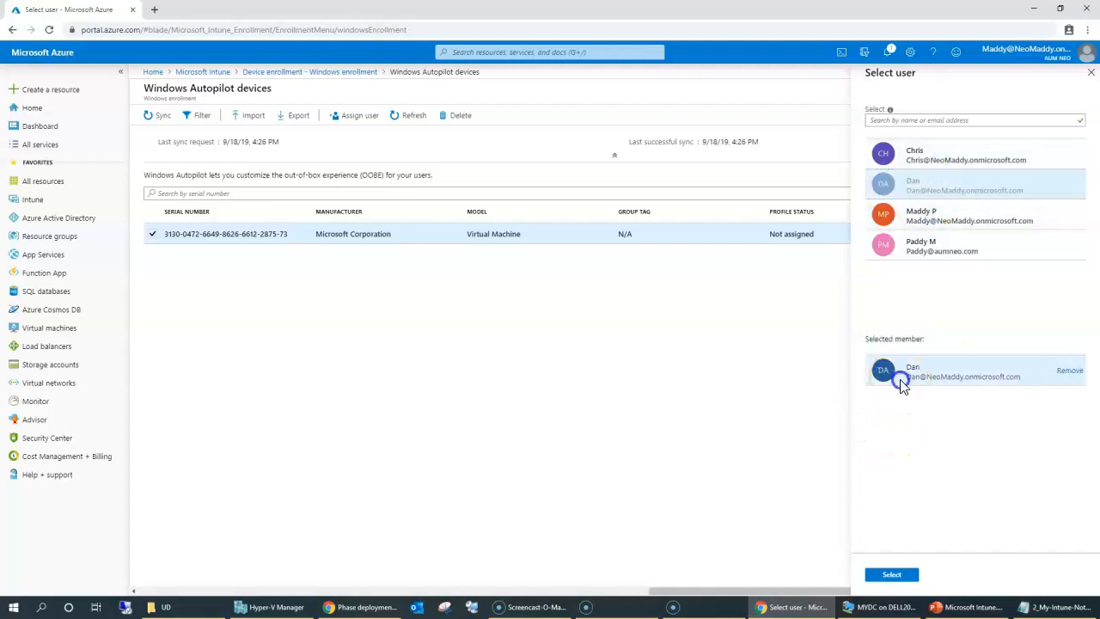
{"action": "left_click", "coordinate": [892, 576]}
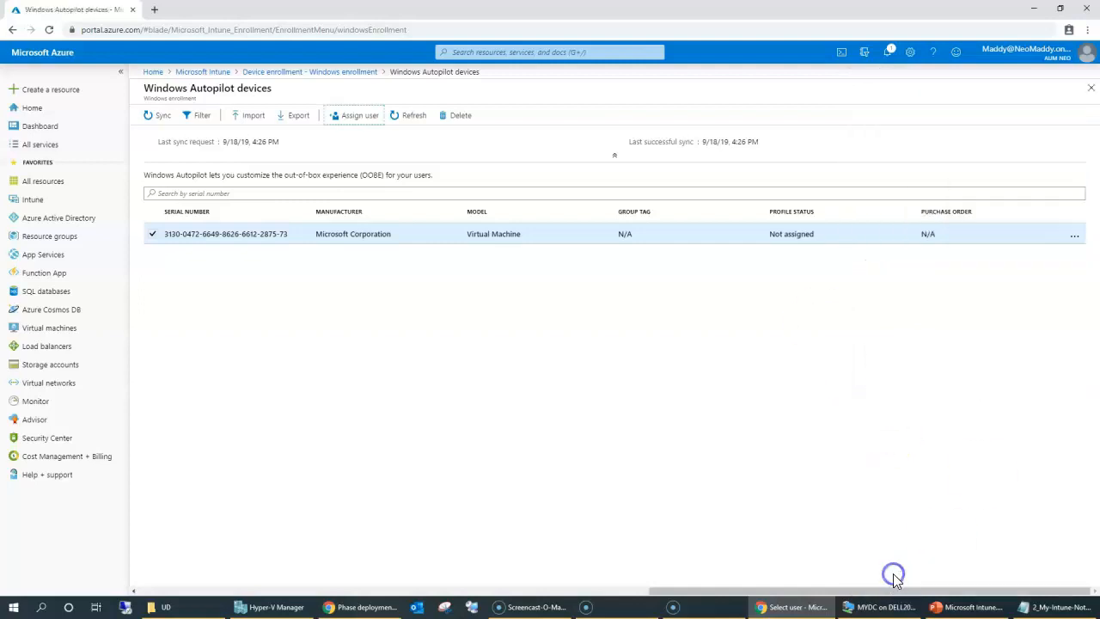
{"action": "double_click", "coordinate": [947, 152]}
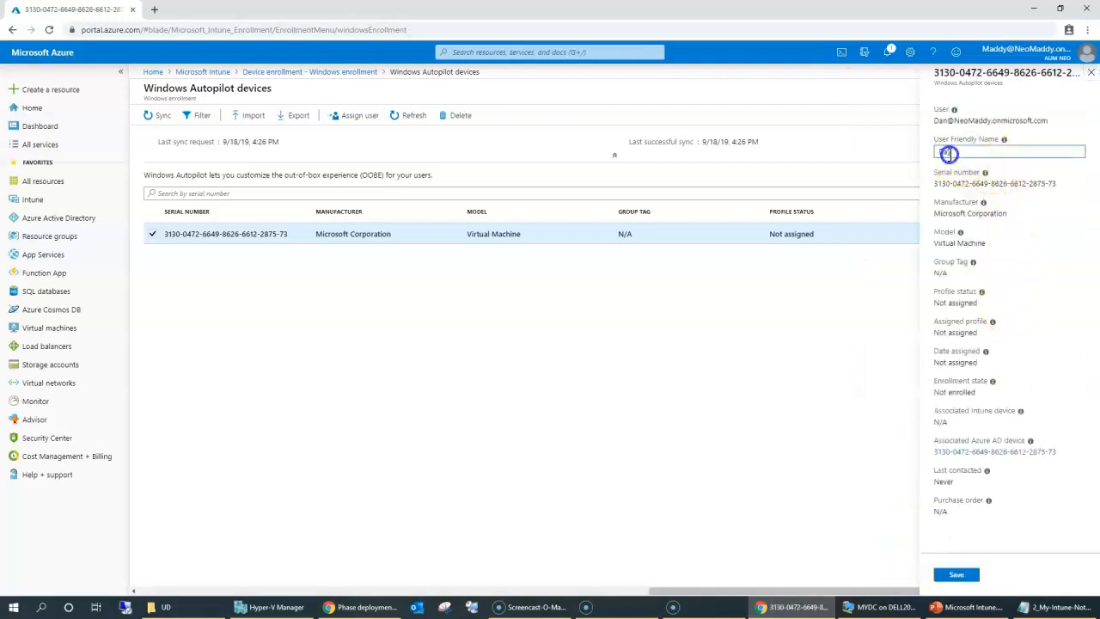
{"action": "double_click", "coordinate": [938, 510]}
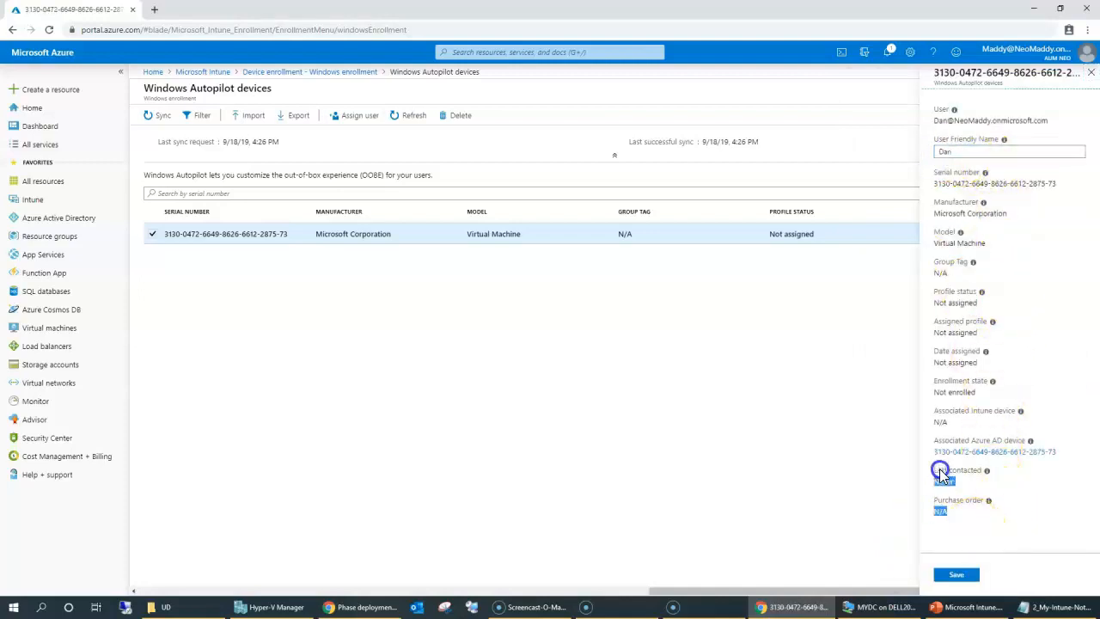
{"action": "left_click", "coordinate": [967, 578]}
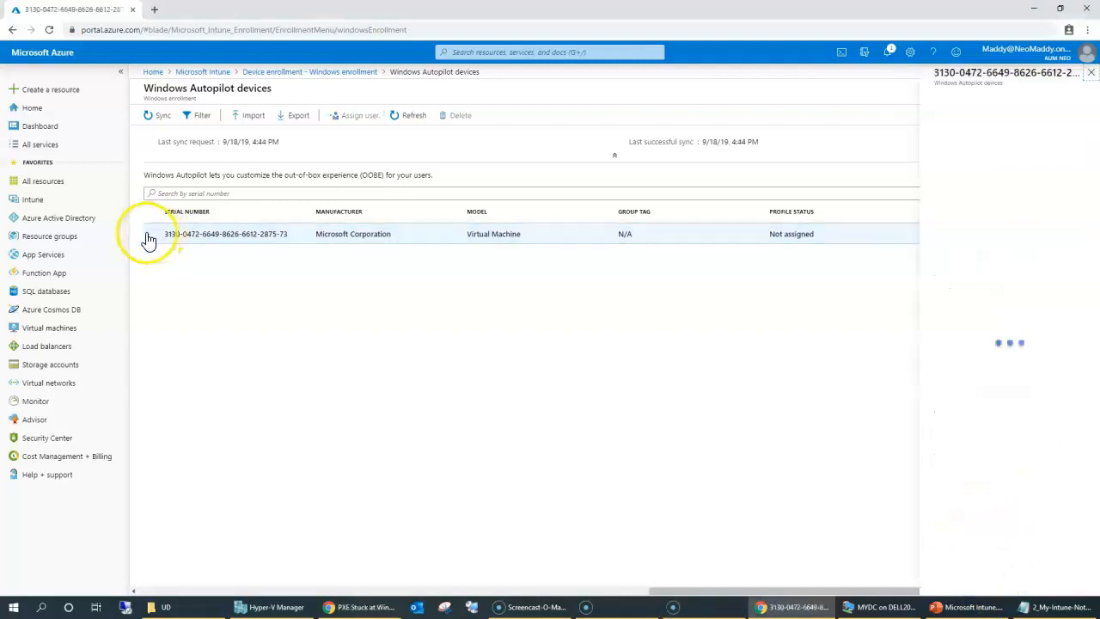
Select the second Autopilot device and assign the chosen user to it.
{"action": "left_click", "coordinate": [154, 256]}
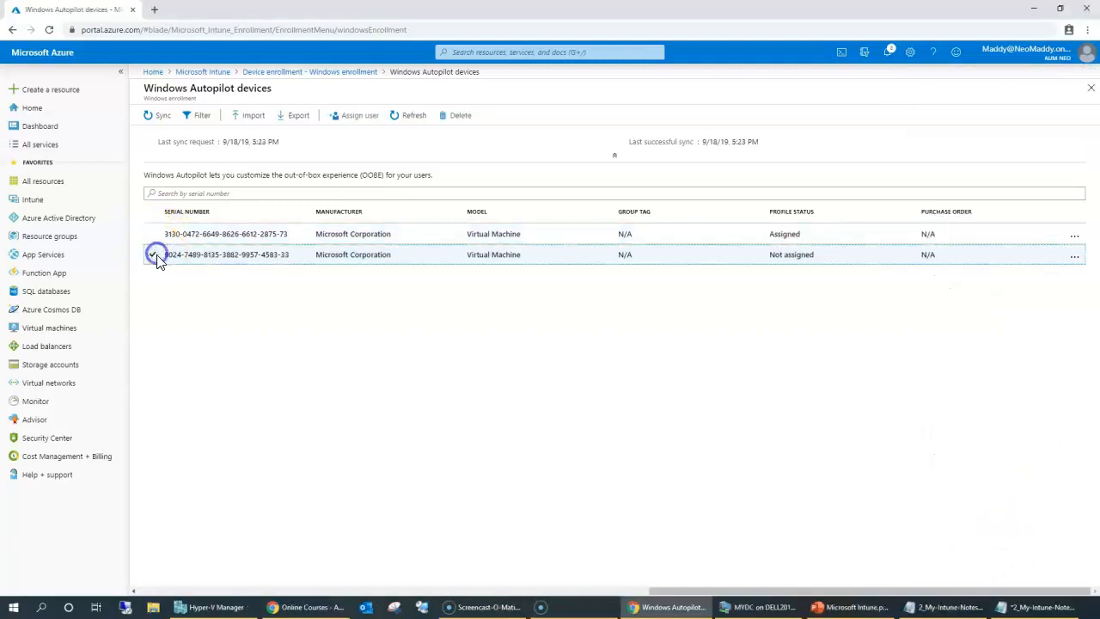
{"action": "left_click_drag", "start_coordinate": [767, 256], "coordinate": [829, 253]}
{"action": "left_click", "coordinate": [347, 118]}
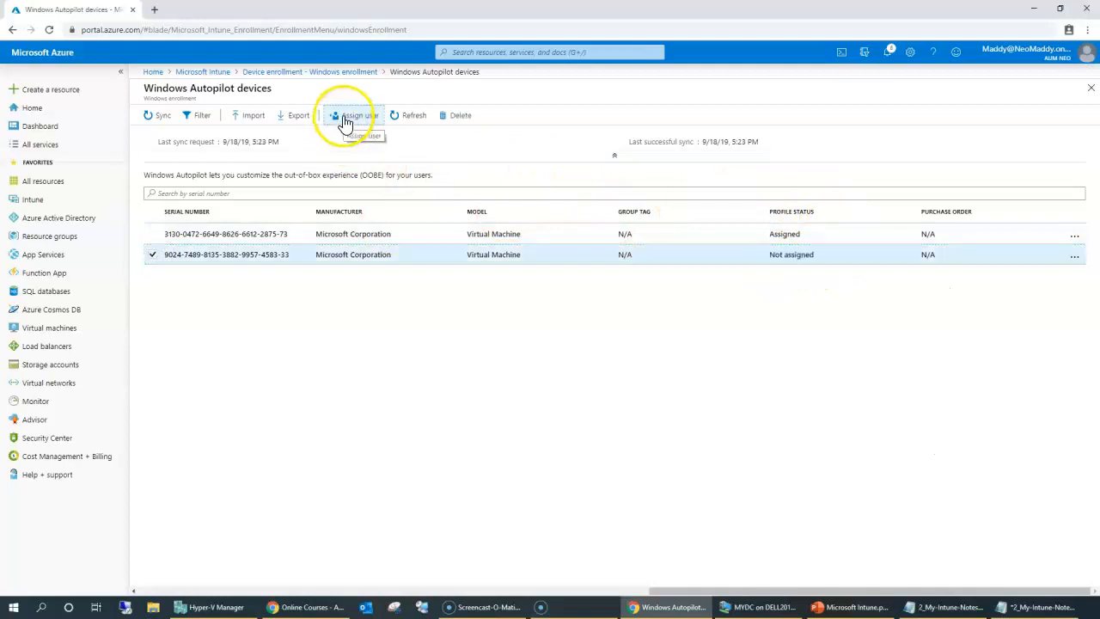
{"action": "left_click", "coordinate": [918, 153]}
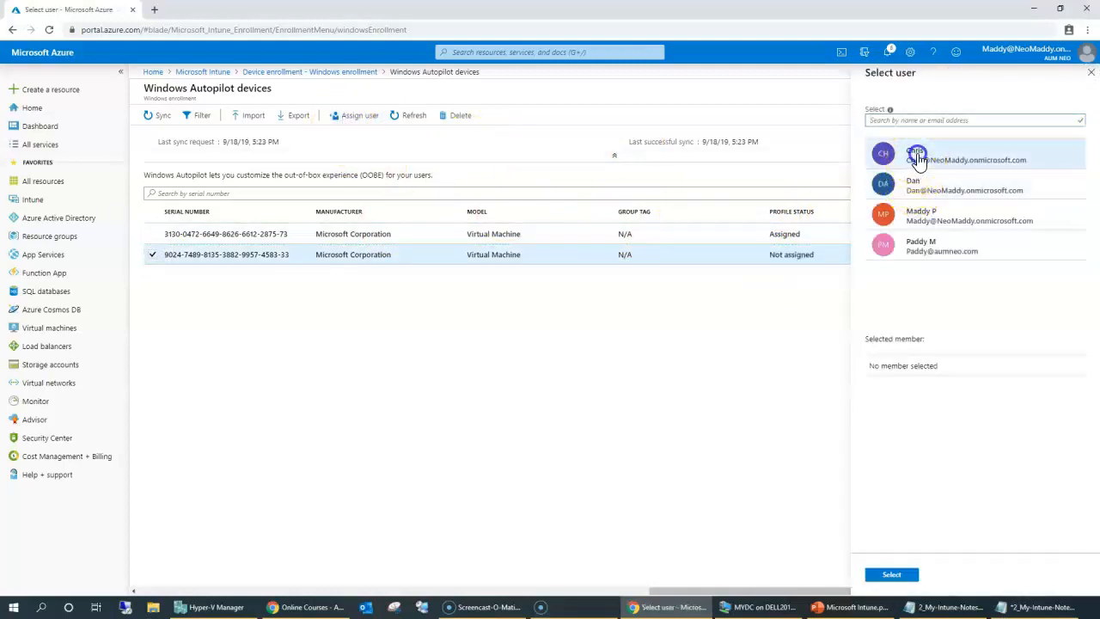
{"action": "left_click", "coordinate": [893, 578]}
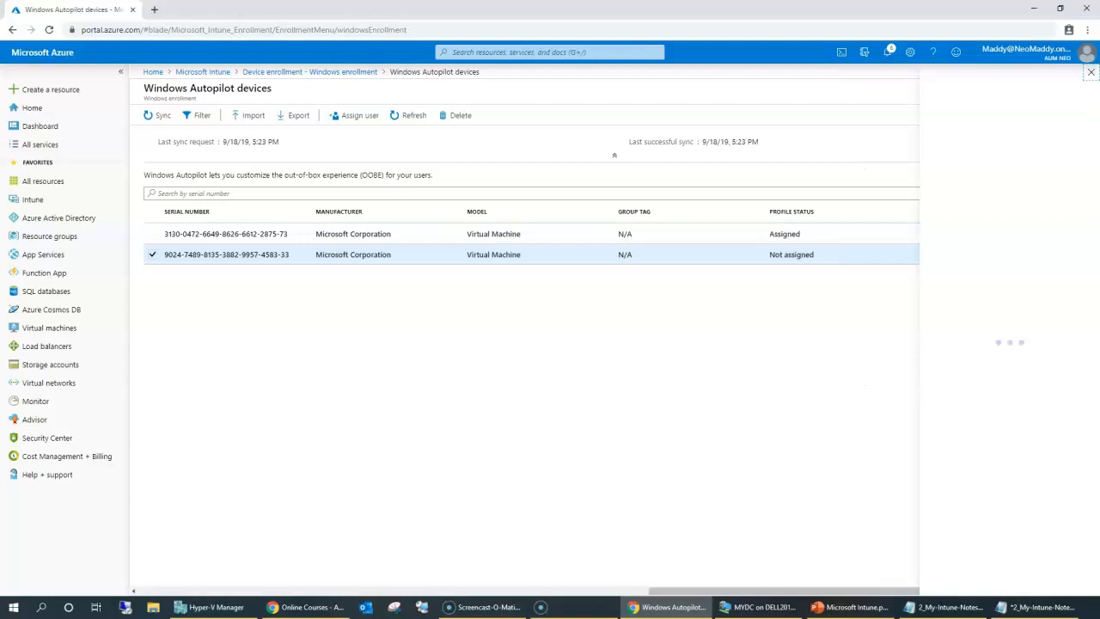
{"action": "left_click_drag", "start_coordinate": [957, 152], "coordinate": [1053, 111]}
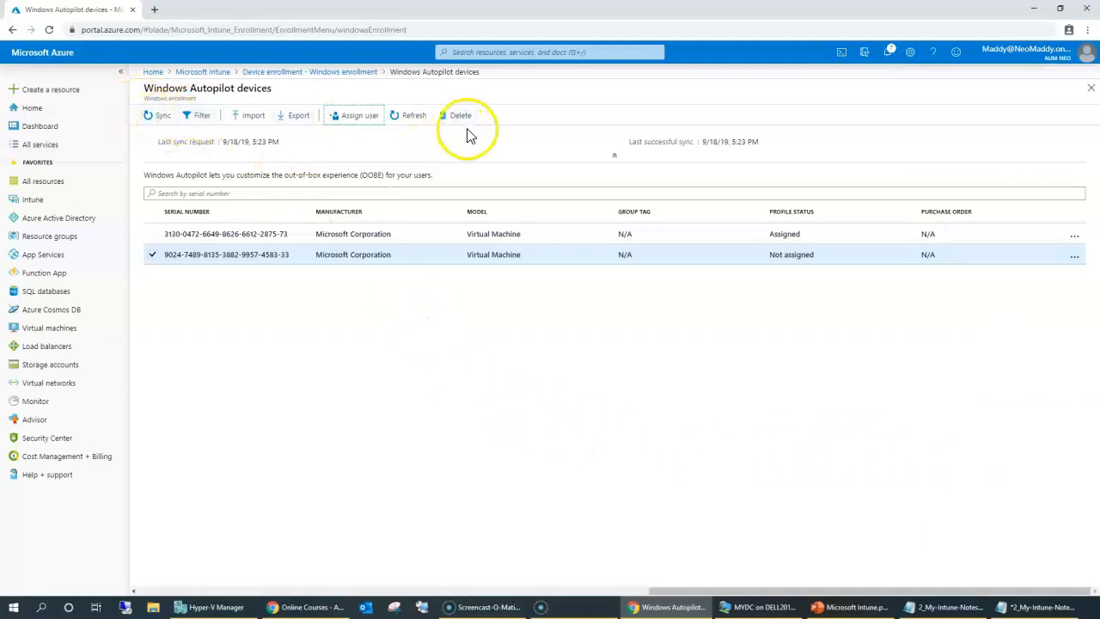
Refresh the device list and check the device details showing its assigned user.
{"action": "left_click", "coordinate": [410, 116]}
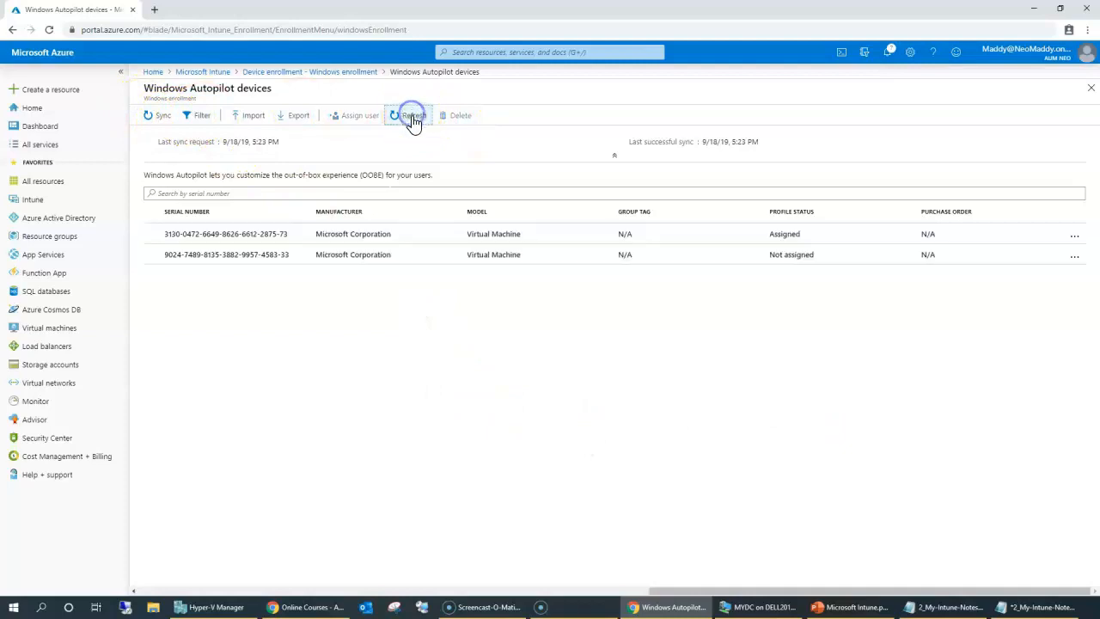
{"action": "left_click", "coordinate": [559, 258]}
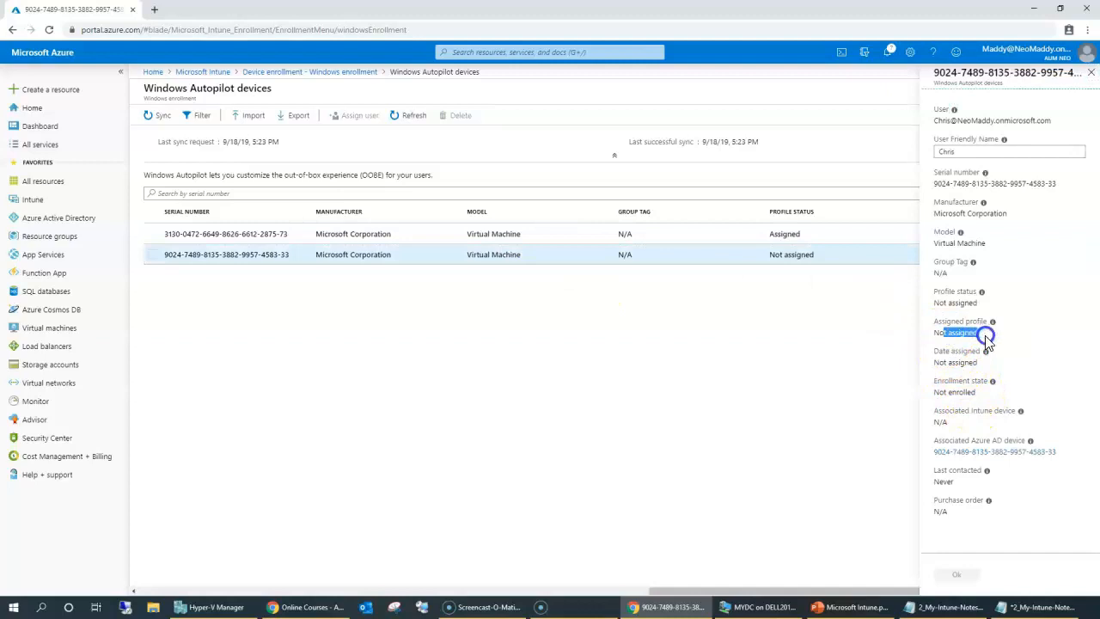
{"action": "left_click", "coordinate": [963, 151]}
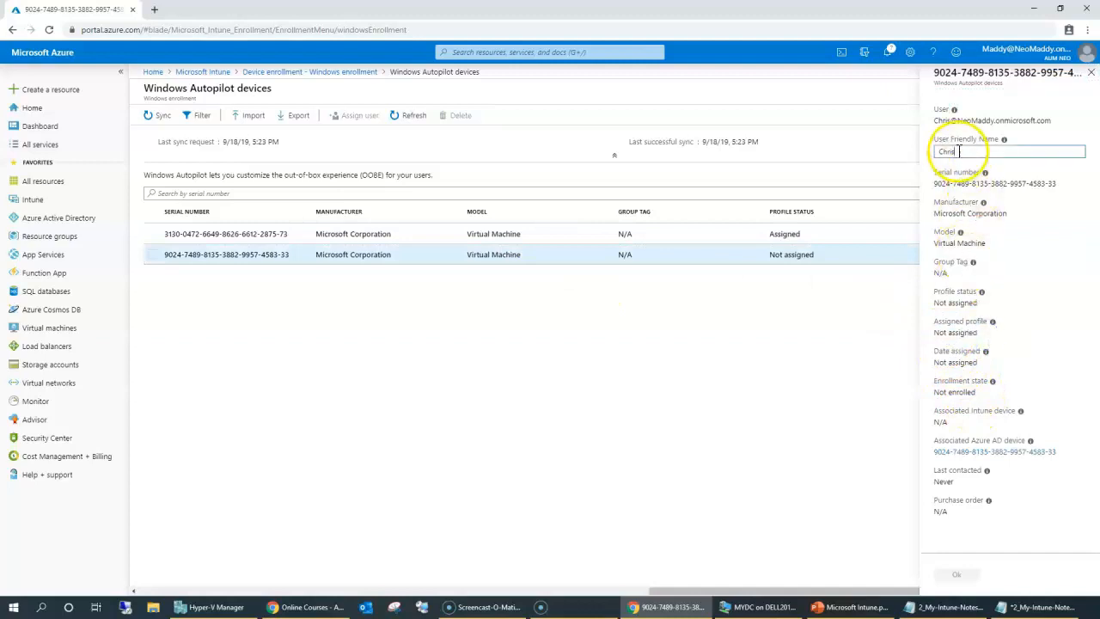
{"action": "left_click", "coordinate": [1091, 74]}
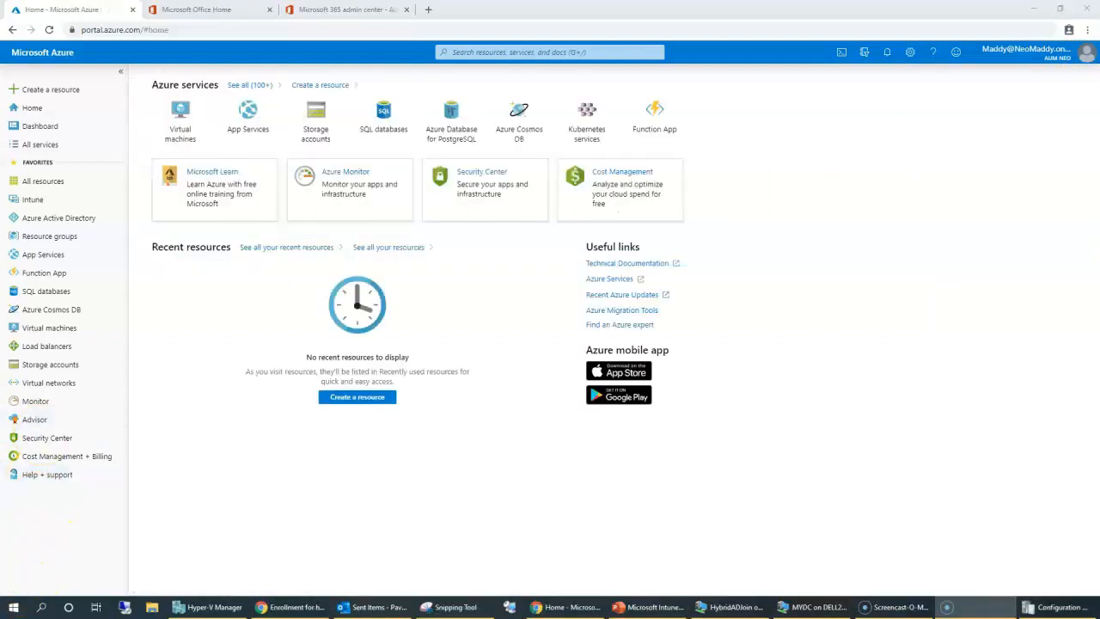
Go to Intune's Device configuration profiles list and start a new configuration profile.
{"action": "left_click", "coordinate": [94, 402]}
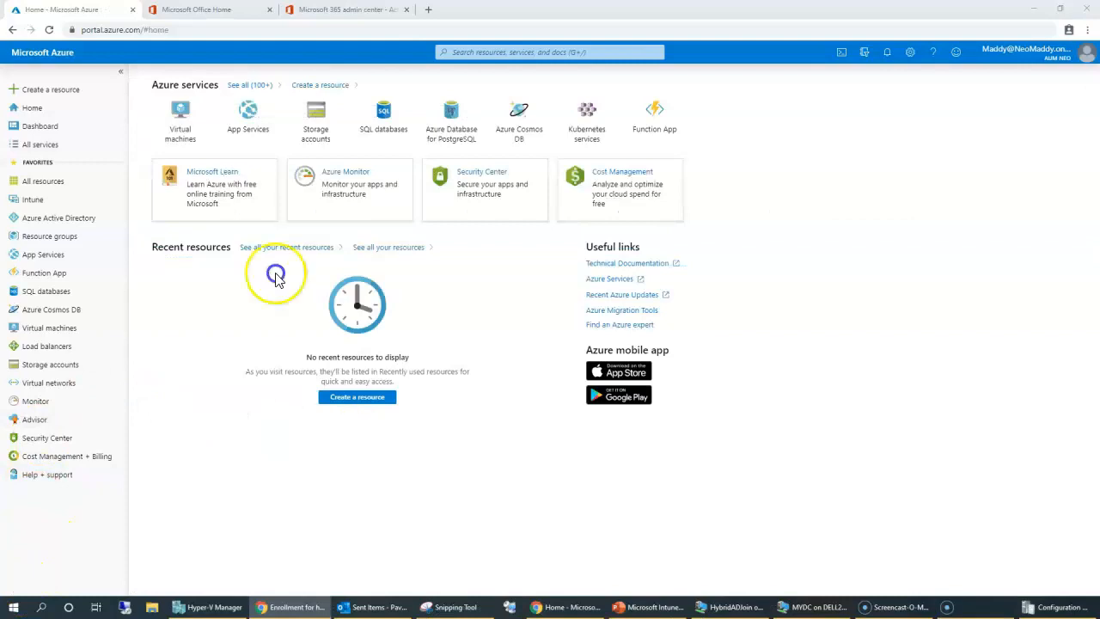
{"action": "left_click", "coordinate": [37, 197]}
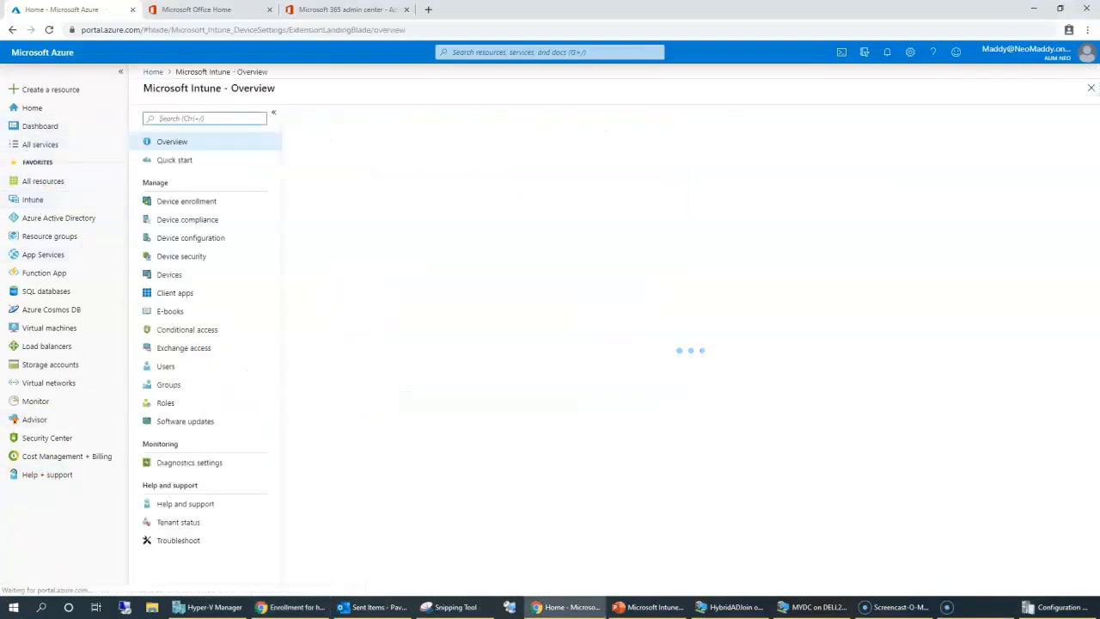
{"action": "left_click", "coordinate": [197, 238]}
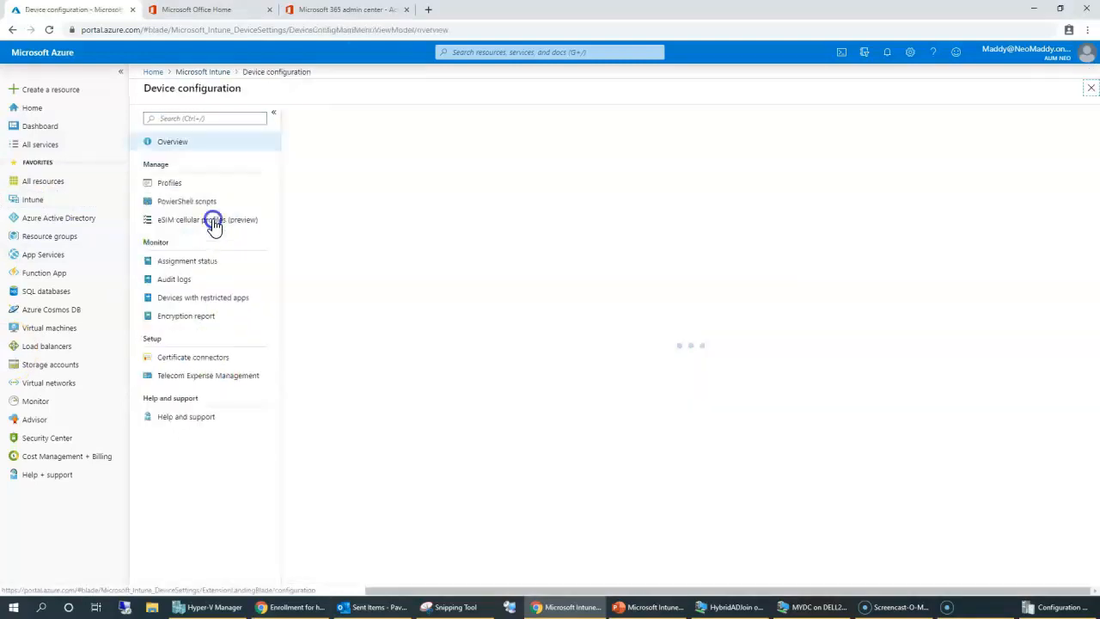
{"action": "left_click", "coordinate": [171, 184]}
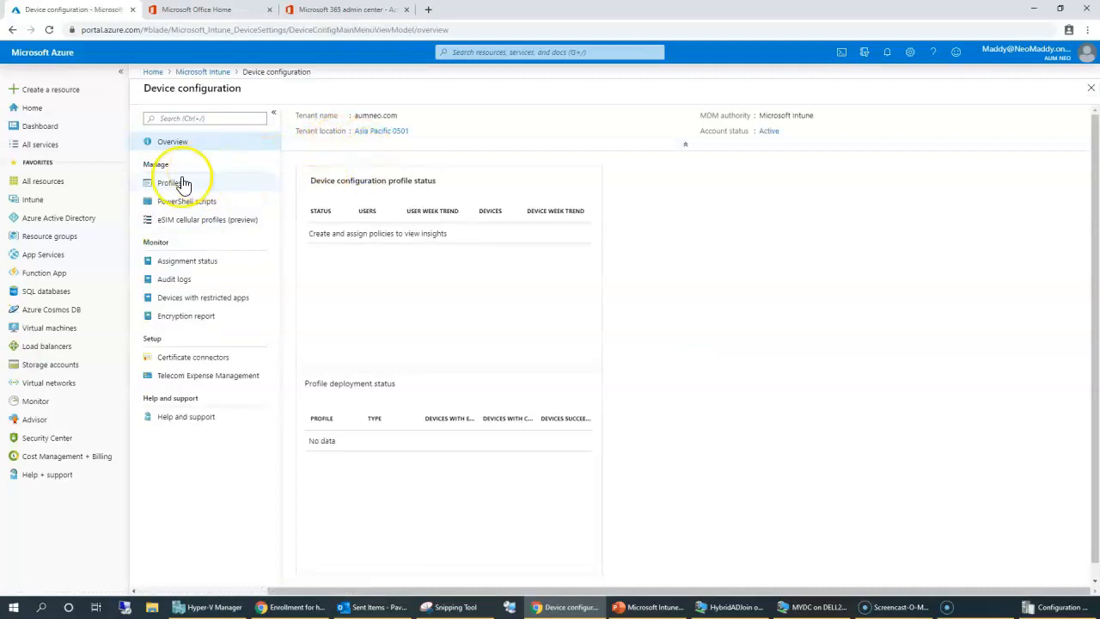
{"action": "left_click", "coordinate": [183, 184]}
{"action": "left_click", "coordinate": [323, 117]}
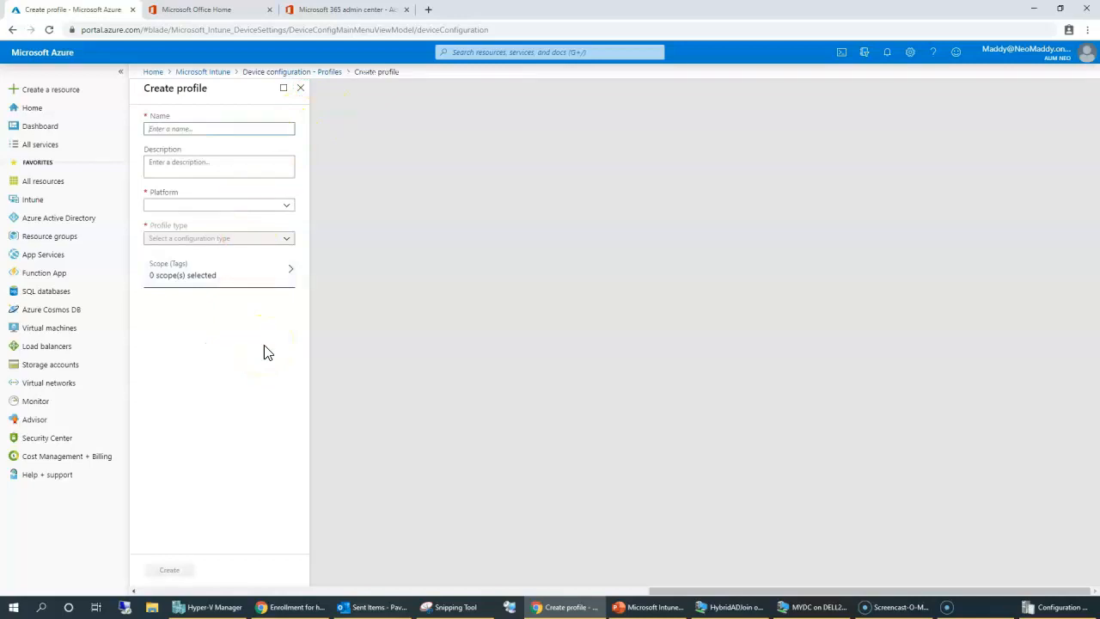
Name the profile 'Domain Join', with platform Windows 10 and later and type Domain Join (preview).
{"action": "left_click", "coordinate": [194, 125]}
{"action": "type", "text": "Domain"}
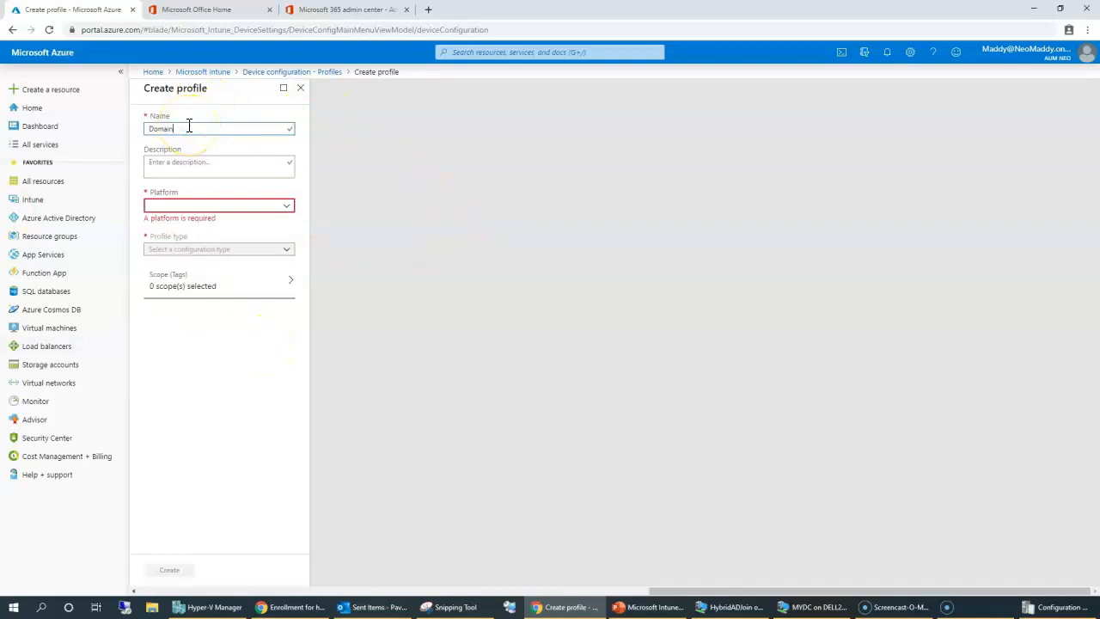
{"action": "type", "text": " Join"}
{"action": "key", "text": "Tab"}
{"action": "left_click", "coordinate": [196, 205]}
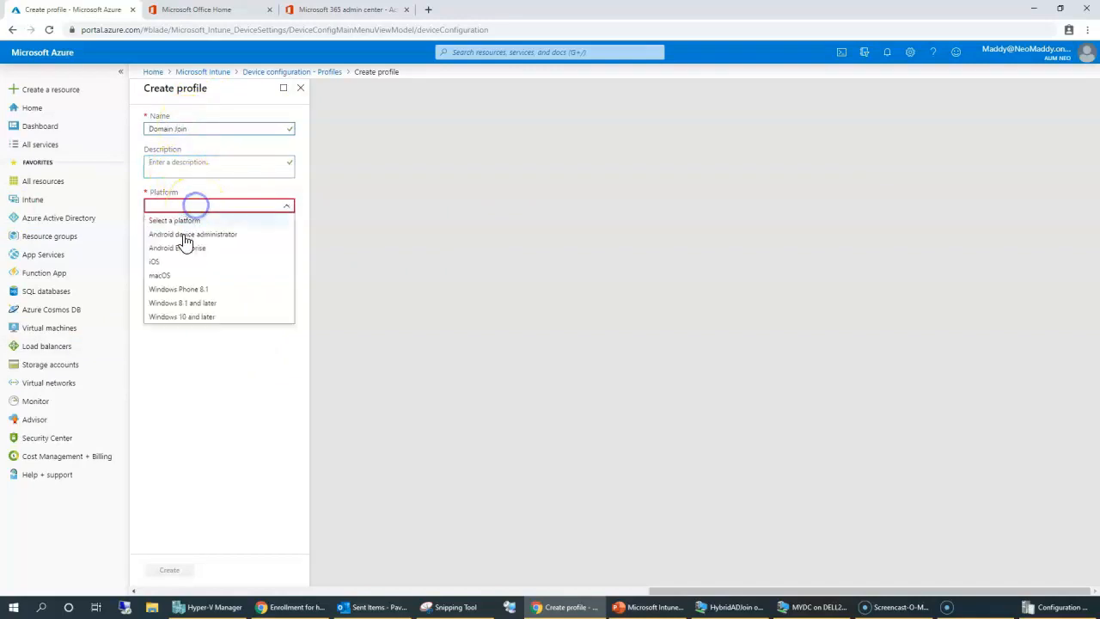
{"action": "left_click", "coordinate": [212, 317]}
{"action": "left_click", "coordinate": [188, 242]}
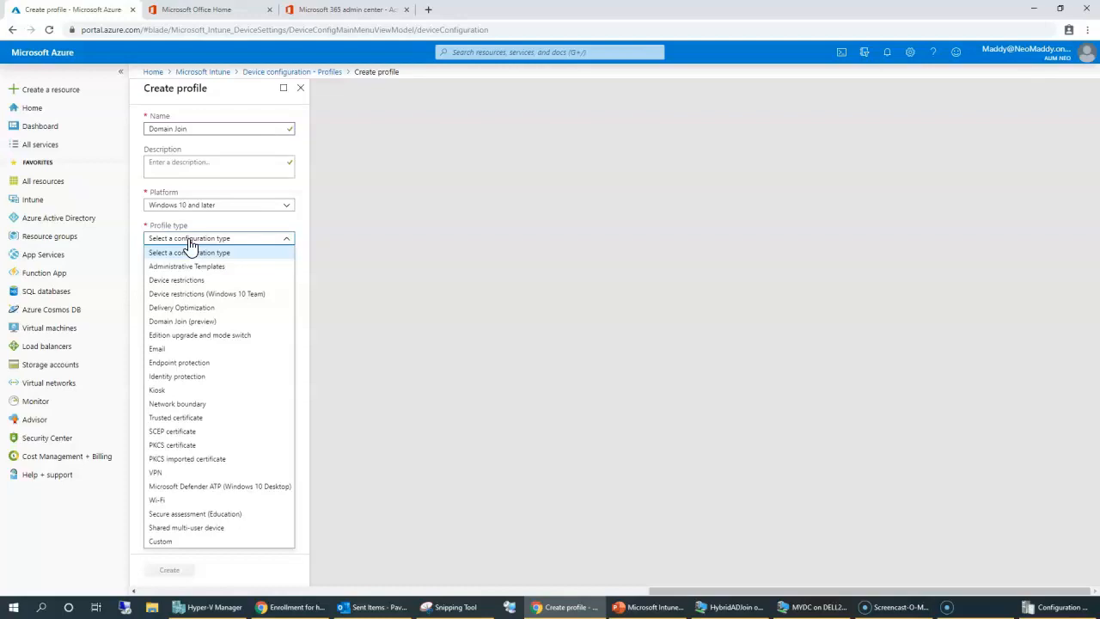
{"action": "left_click", "coordinate": [179, 248]}
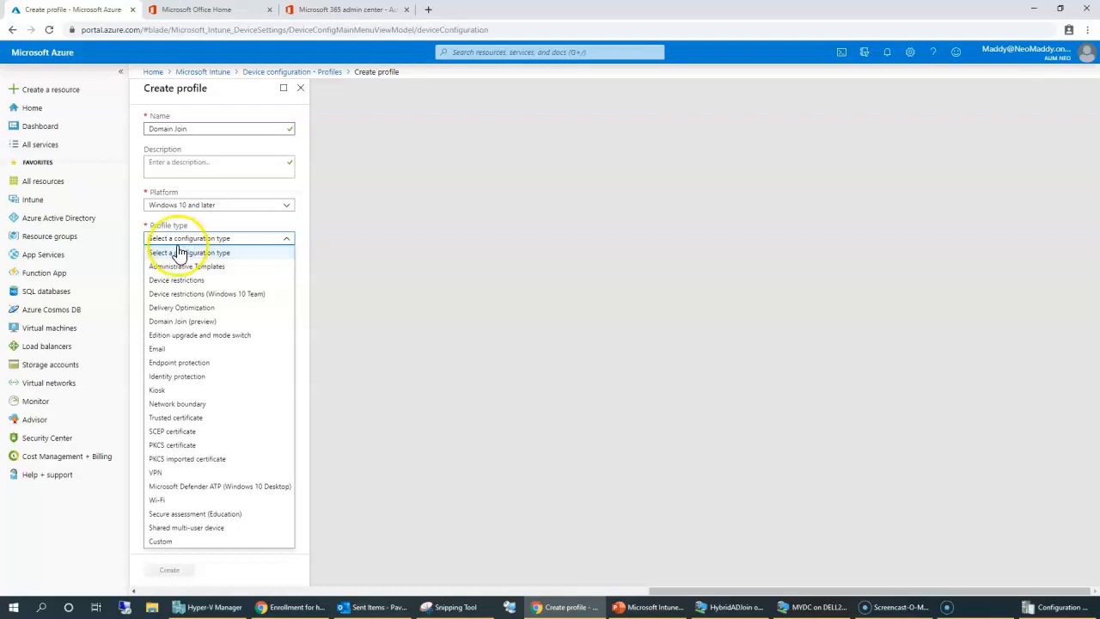
{"action": "left_click", "coordinate": [192, 321]}
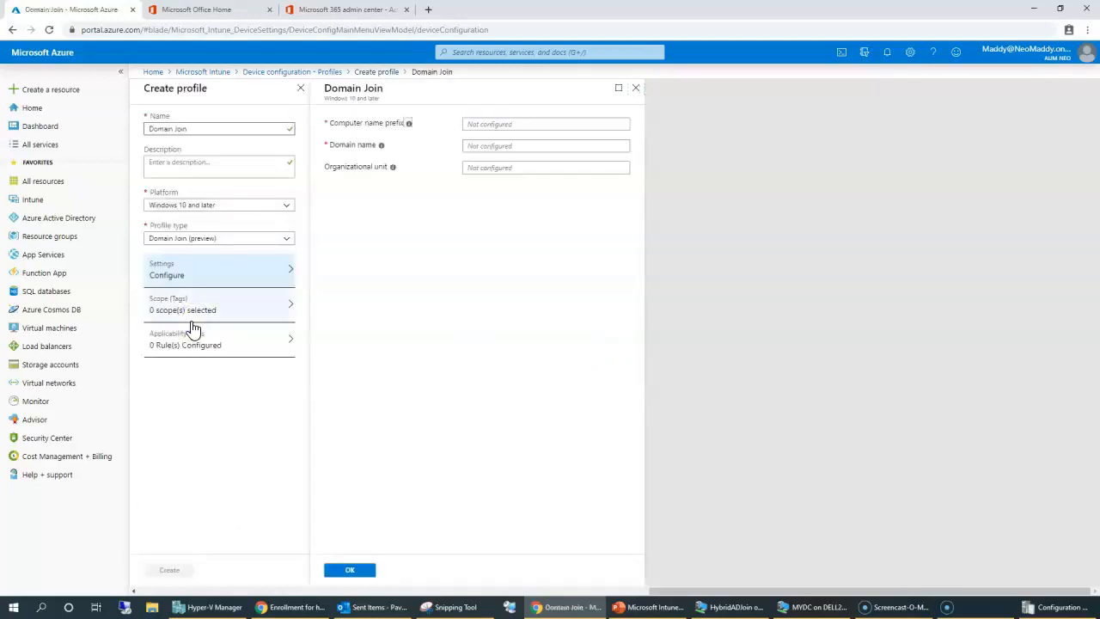
{"action": "left_click", "coordinate": [501, 123]}
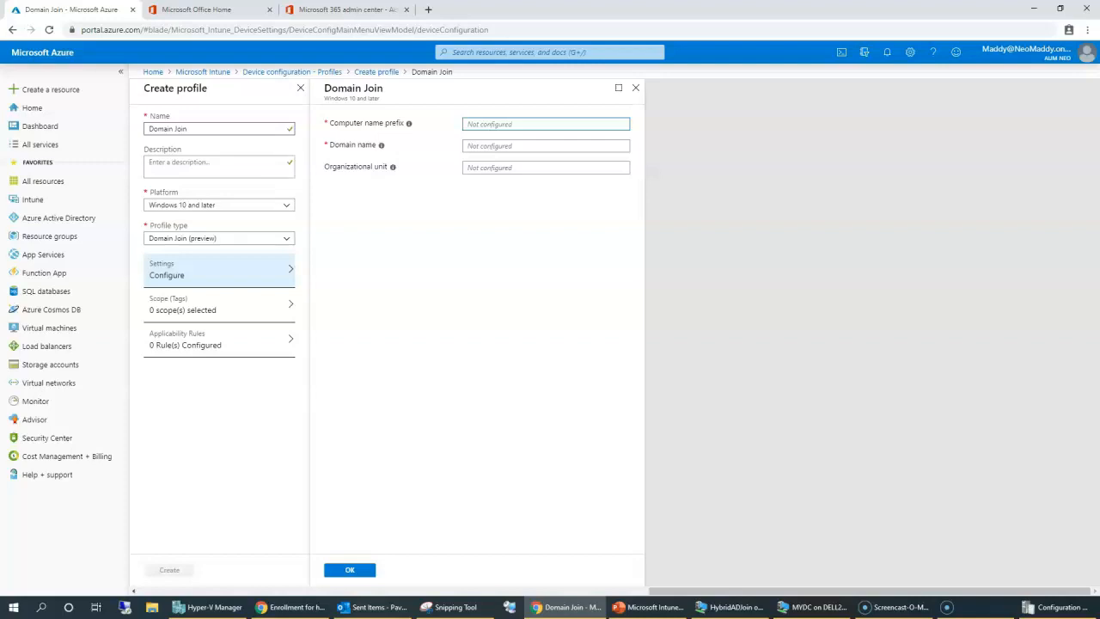
{"action": "left_click", "coordinate": [501, 123]}
{"action": "mouse_move", "coordinate": [413, 129]}
{"action": "left_click_drag", "start_coordinate": [492, 146], "coordinate": [639, 155]}
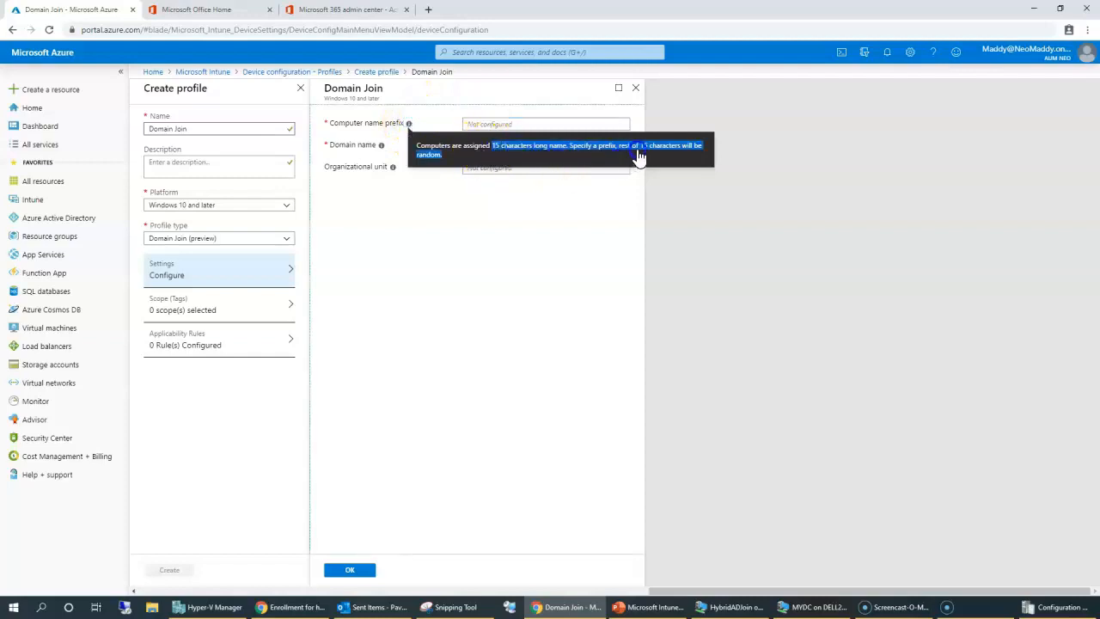
{"action": "left_click", "coordinate": [538, 289]}
{"action": "left_click", "coordinate": [409, 116]}
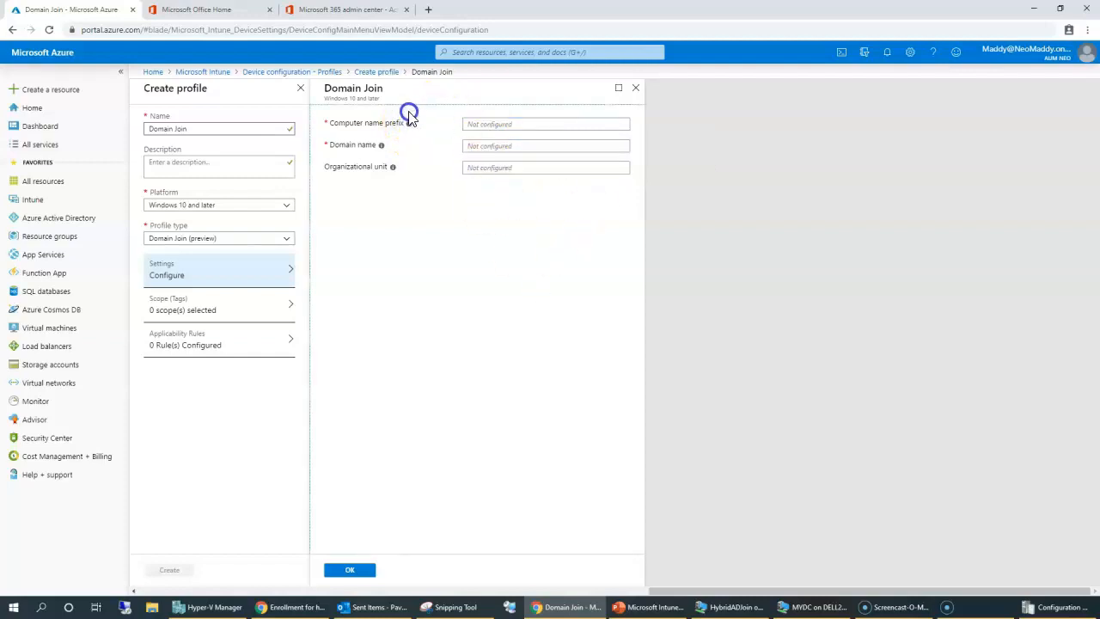
{"action": "mouse_move", "coordinate": [411, 129]}
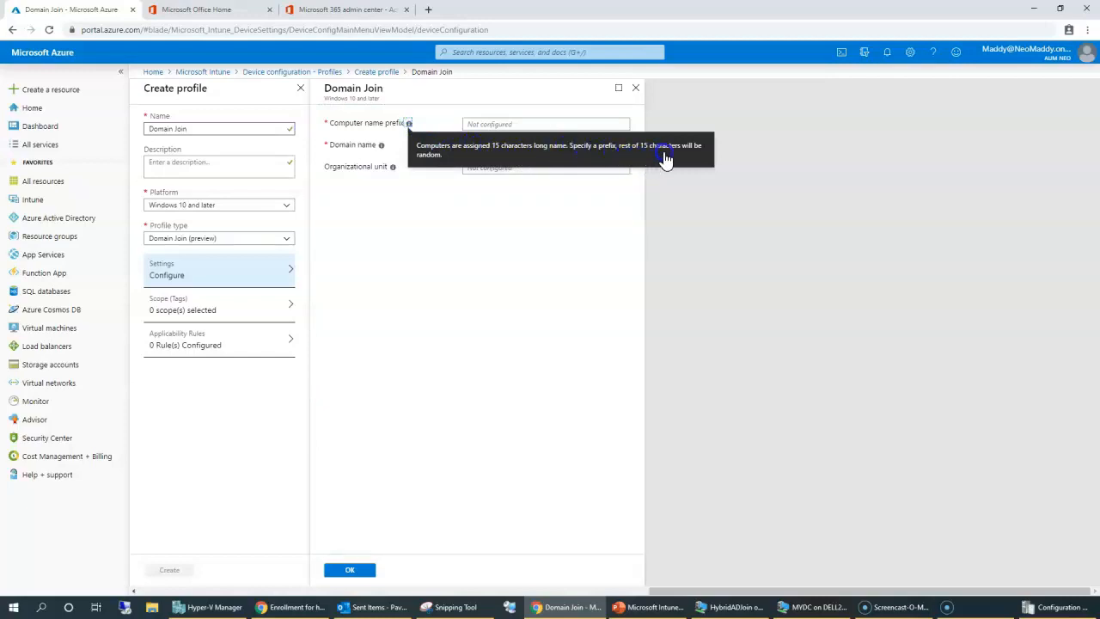
Enter computer name prefix PC- and domain name aumneo.com.
{"action": "left_click", "coordinate": [467, 124]}
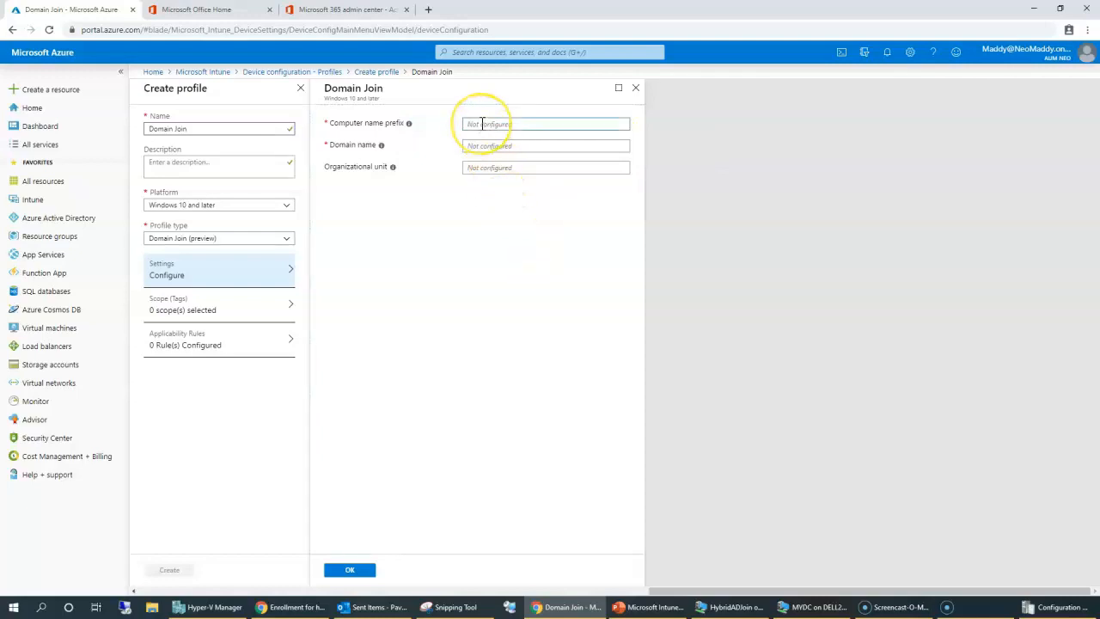
{"action": "type", "text": "PC-"}
{"action": "left_click", "coordinate": [487, 146]}
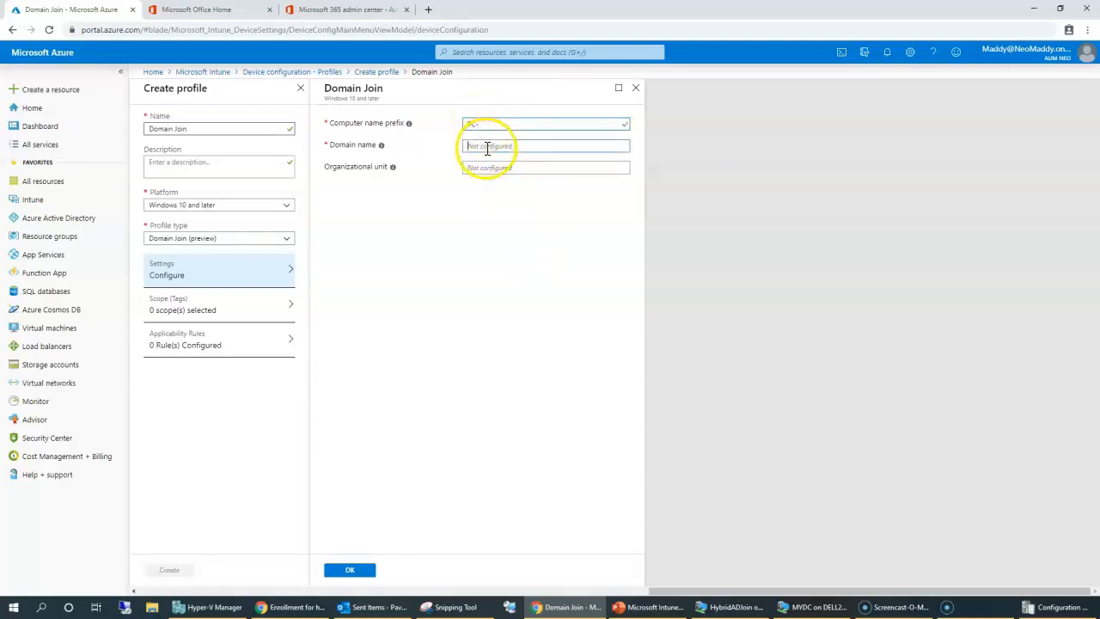
{"action": "type", "text": "a"}
{"action": "type", "text": "umneo.com"}
Check the organizational unit help, leave it Not configured, and confirm the Domain Join settings.
{"action": "left_click", "coordinate": [508, 170]}
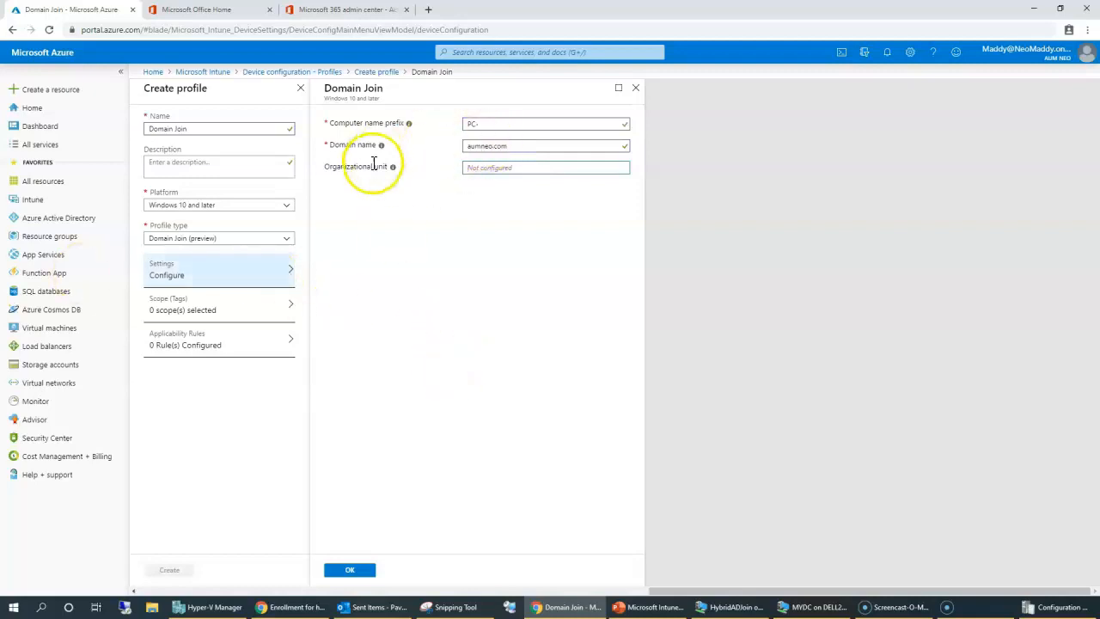
{"action": "left_click", "coordinate": [459, 281]}
{"action": "left_click_drag", "start_coordinate": [440, 166], "coordinate": [497, 204]}
{"action": "left_click", "coordinate": [411, 381]}
{"action": "mouse_move", "coordinate": [393, 170]}
{"action": "left_click_drag", "start_coordinate": [437, 137], "coordinate": [560, 159]}
{"action": "left_click", "coordinate": [352, 571]}
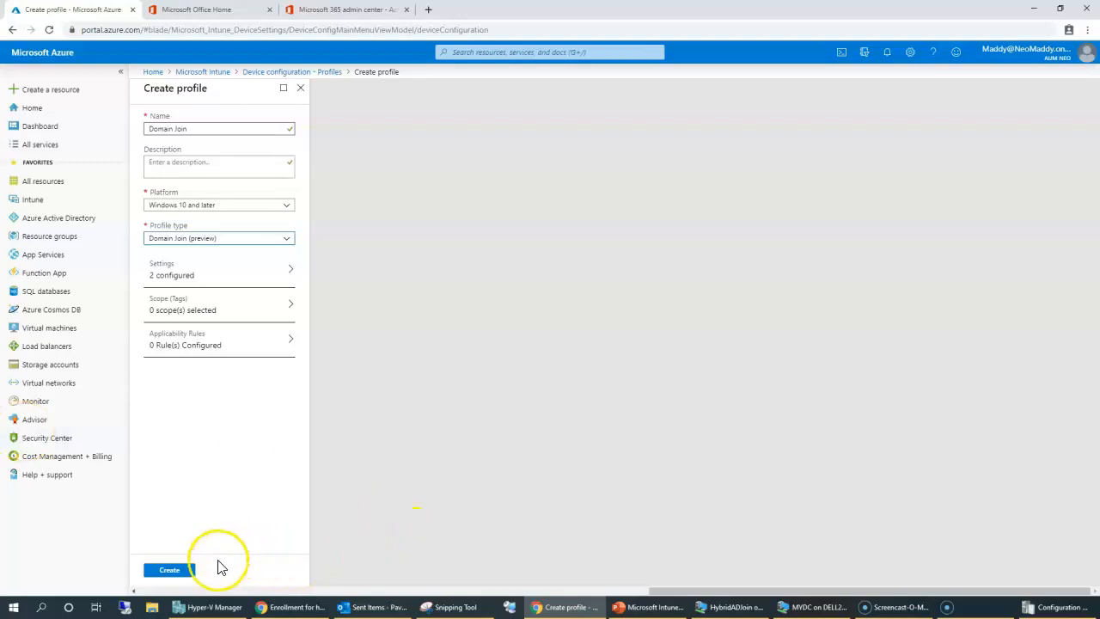
Skip applicability rules, add the description 'Domain Join', and create the profile.
{"action": "left_click", "coordinate": [186, 348]}
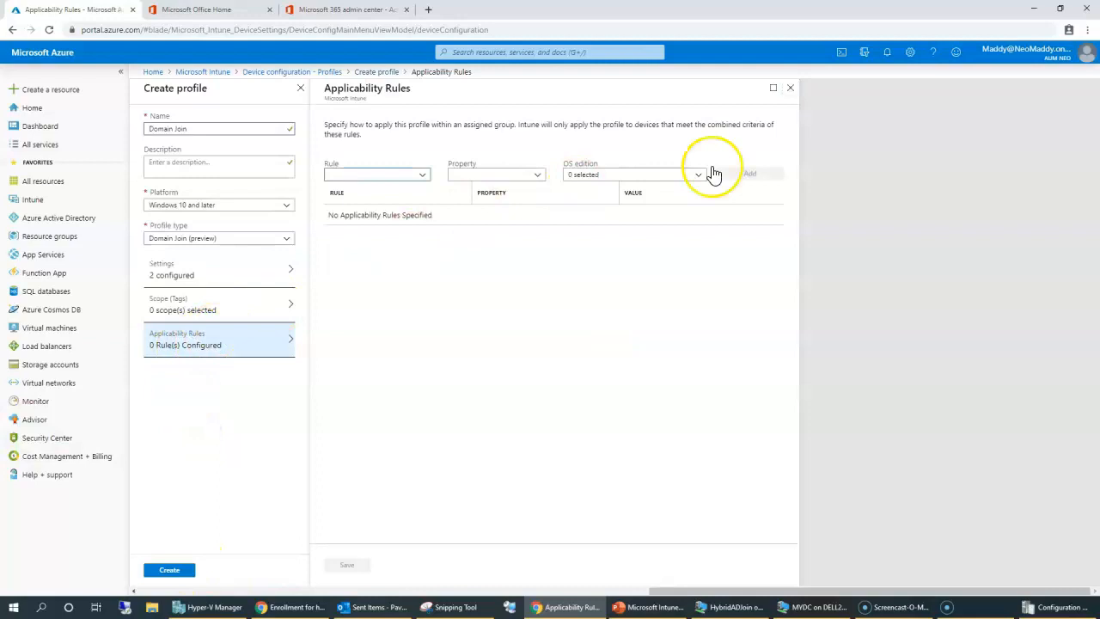
{"action": "left_click", "coordinate": [790, 87]}
{"action": "left_click", "coordinate": [170, 569]}
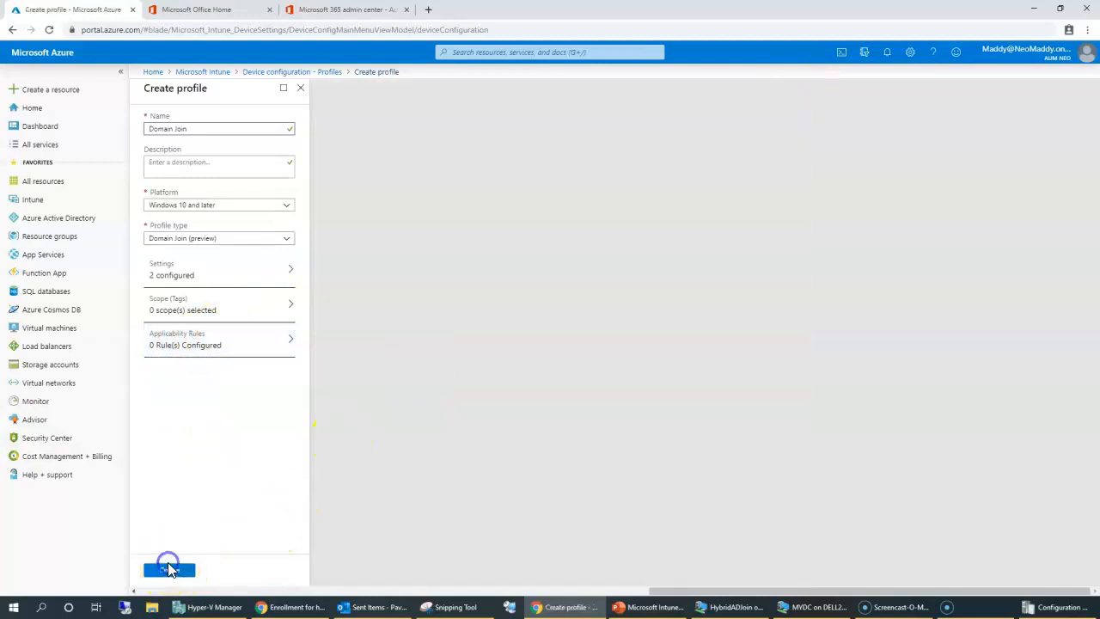
{"action": "left_click", "coordinate": [204, 164]}
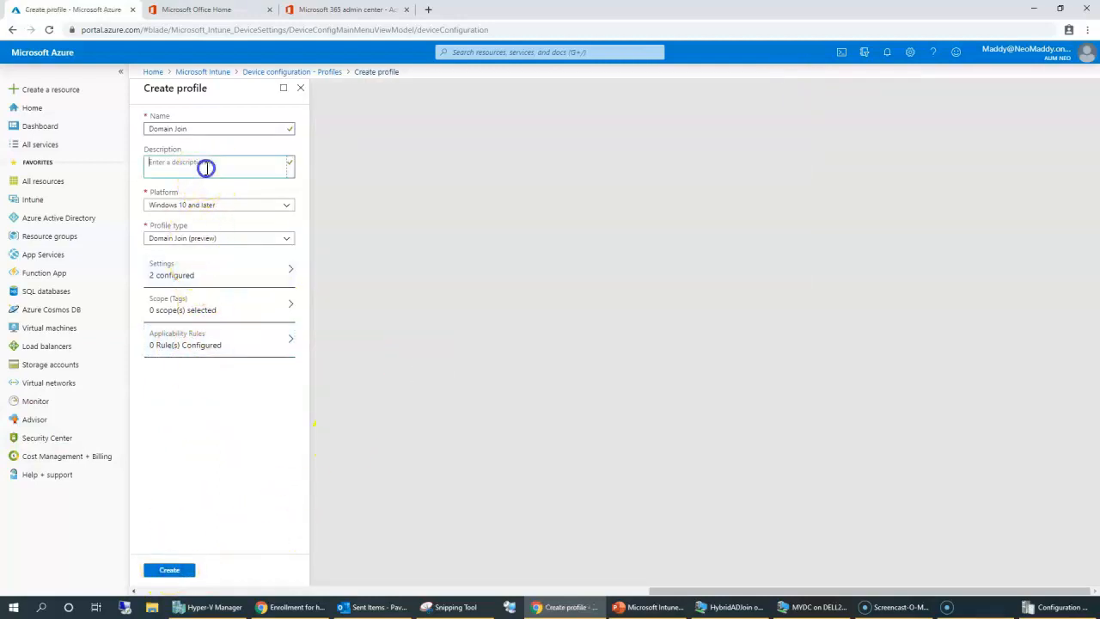
{"action": "type", "text": "Domain Join"}
{"action": "left_click", "coordinate": [184, 571]}
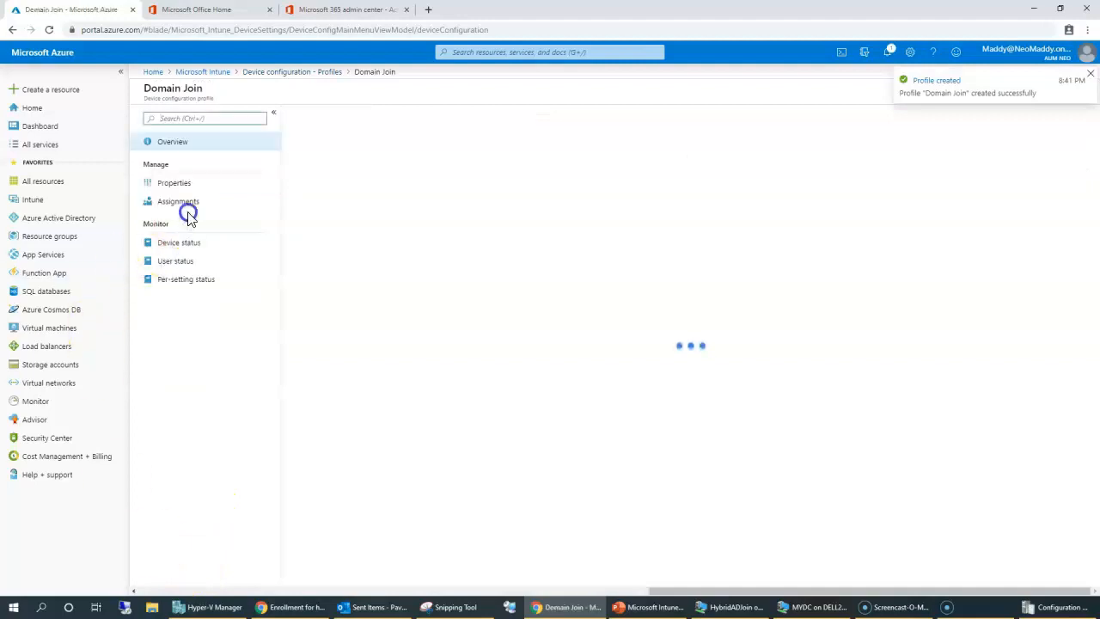
Add the HybridADSystems group to the Domain Join profile's included Selected Groups and save.
{"action": "left_click", "coordinate": [186, 205]}
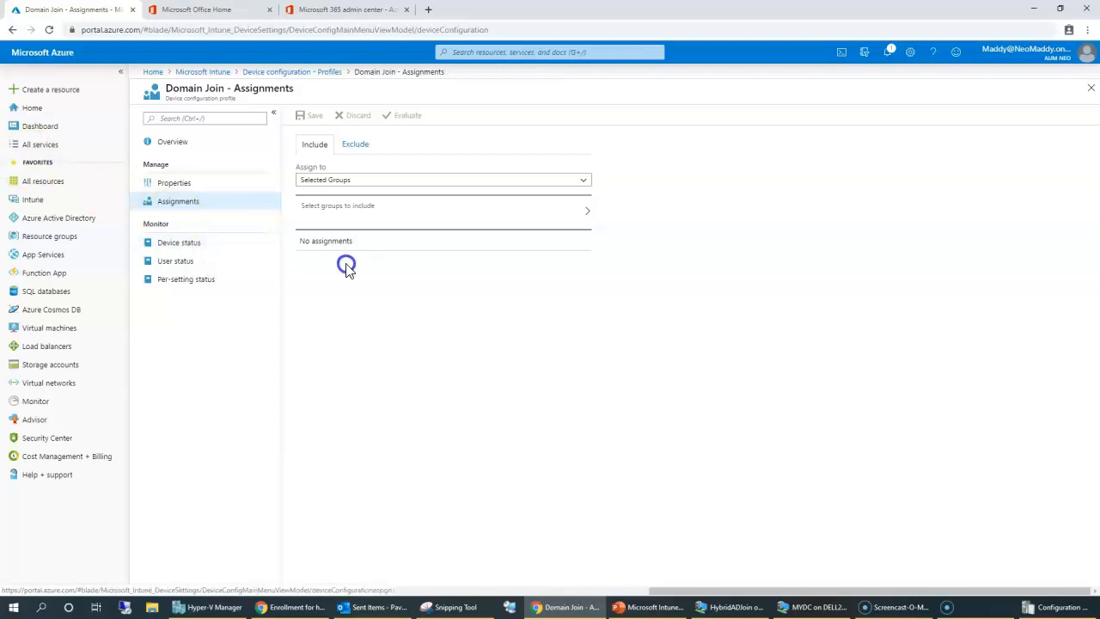
{"action": "left_click", "coordinate": [348, 187]}
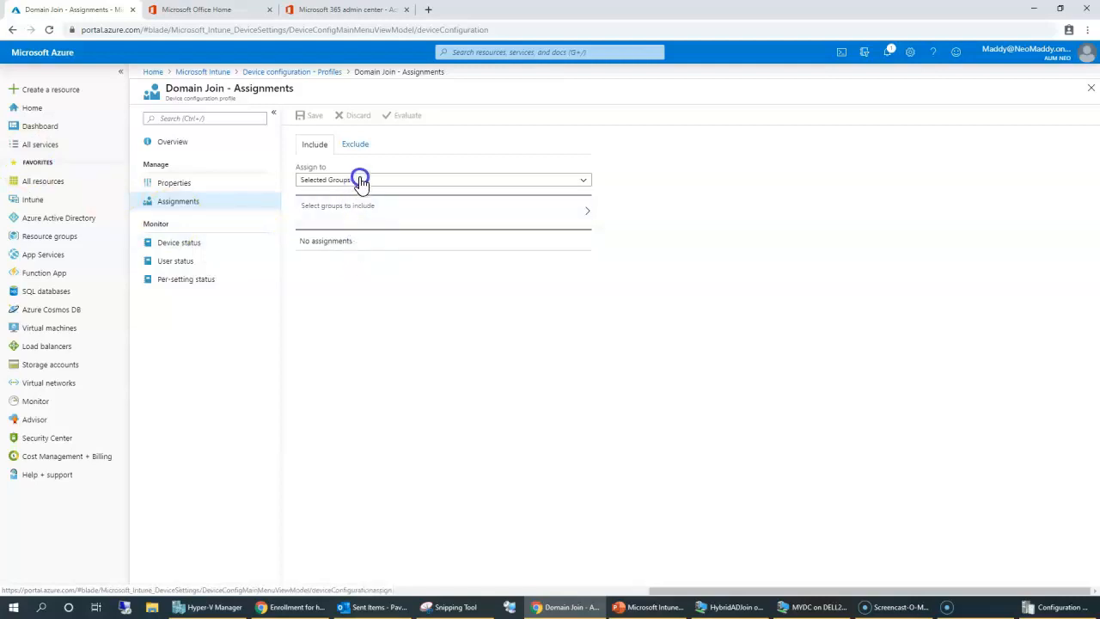
{"action": "left_click", "coordinate": [413, 375]}
{"action": "left_click", "coordinate": [385, 214]}
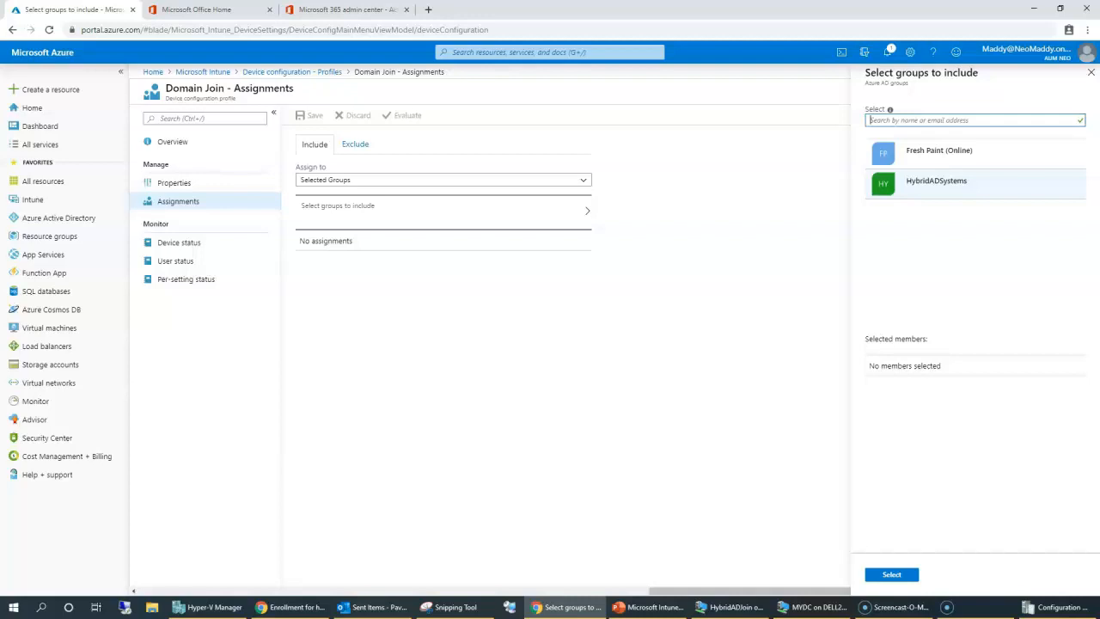
{"action": "left_click", "coordinate": [931, 190]}
{"action": "left_click", "coordinate": [900, 577]}
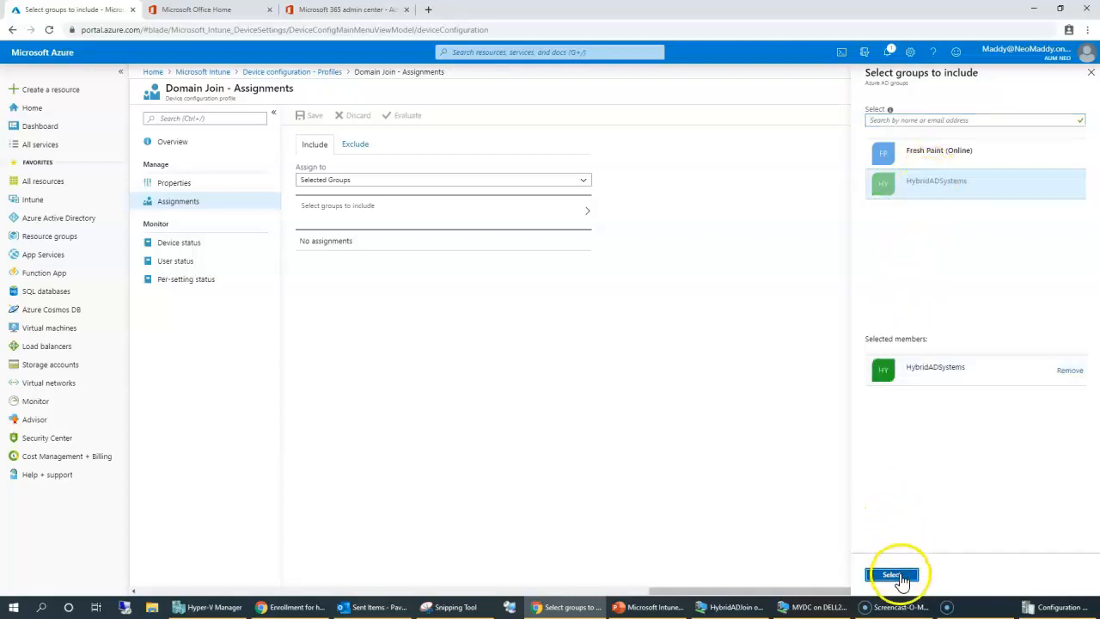
{"action": "left_click", "coordinate": [306, 116]}
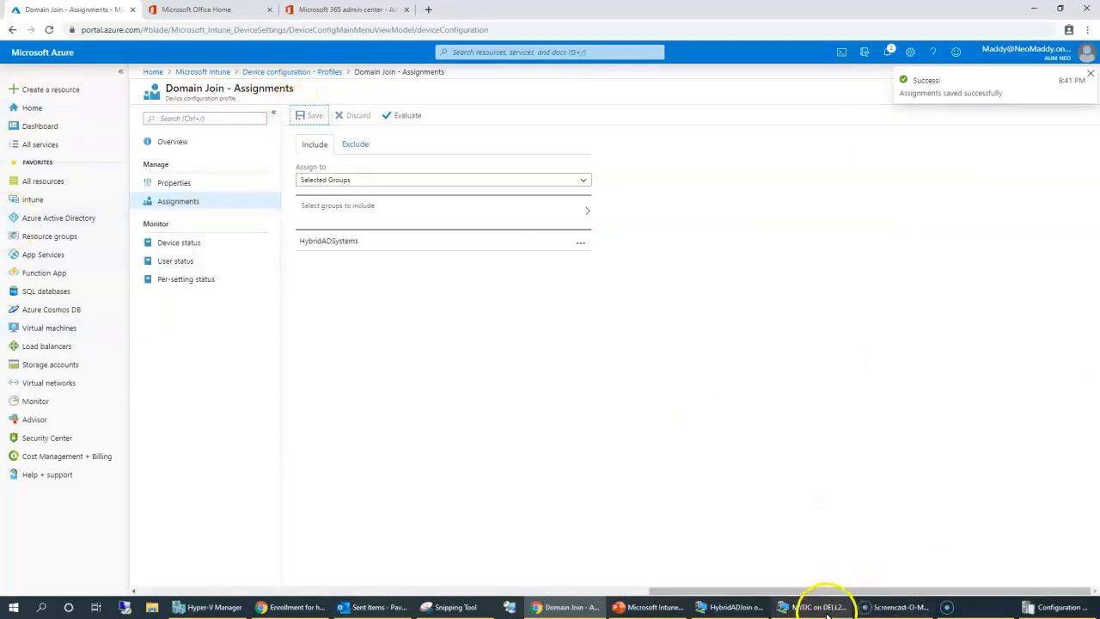
Switch to the HybridADJoin VM and accept the suggested region in Windows setup.
{"action": "left_click", "coordinate": [735, 607]}
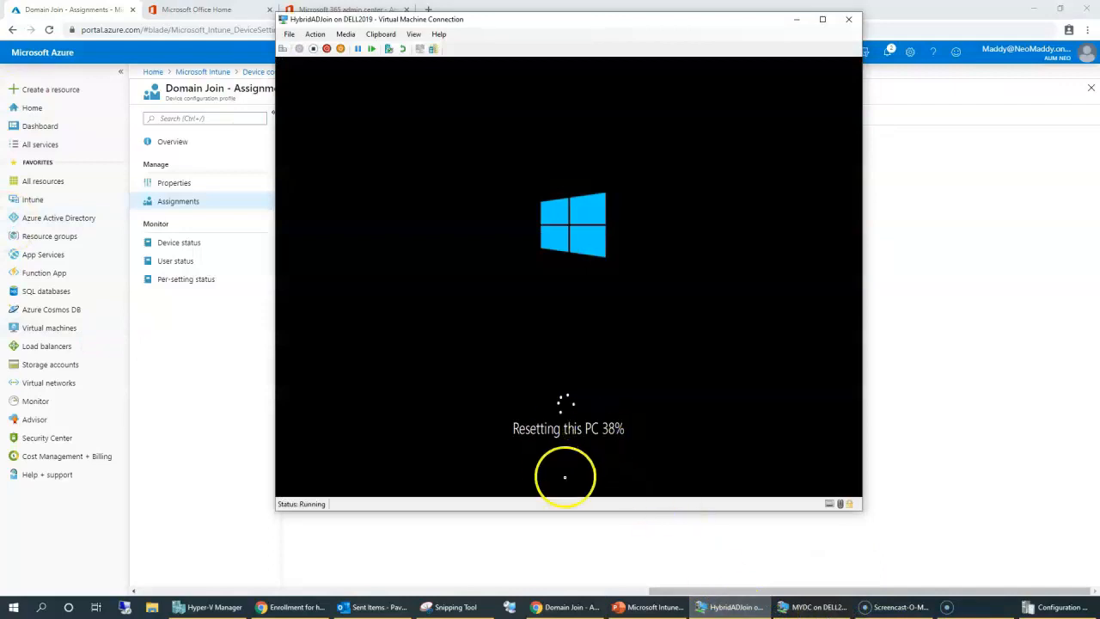
{"action": "left_click", "coordinate": [284, 608]}
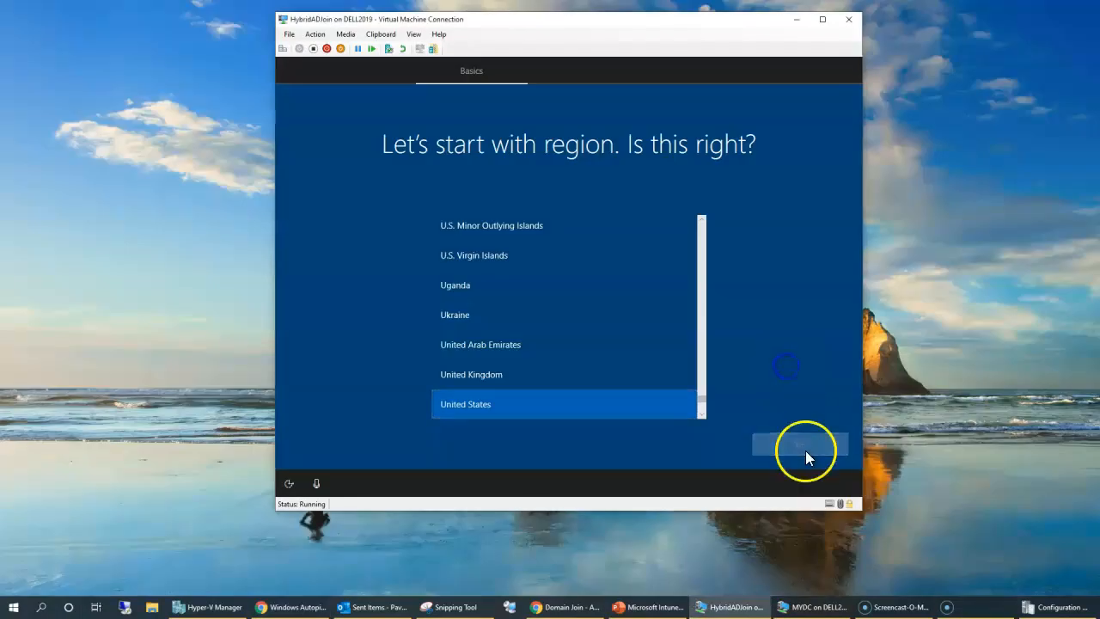
{"action": "left_click", "coordinate": [806, 449]}
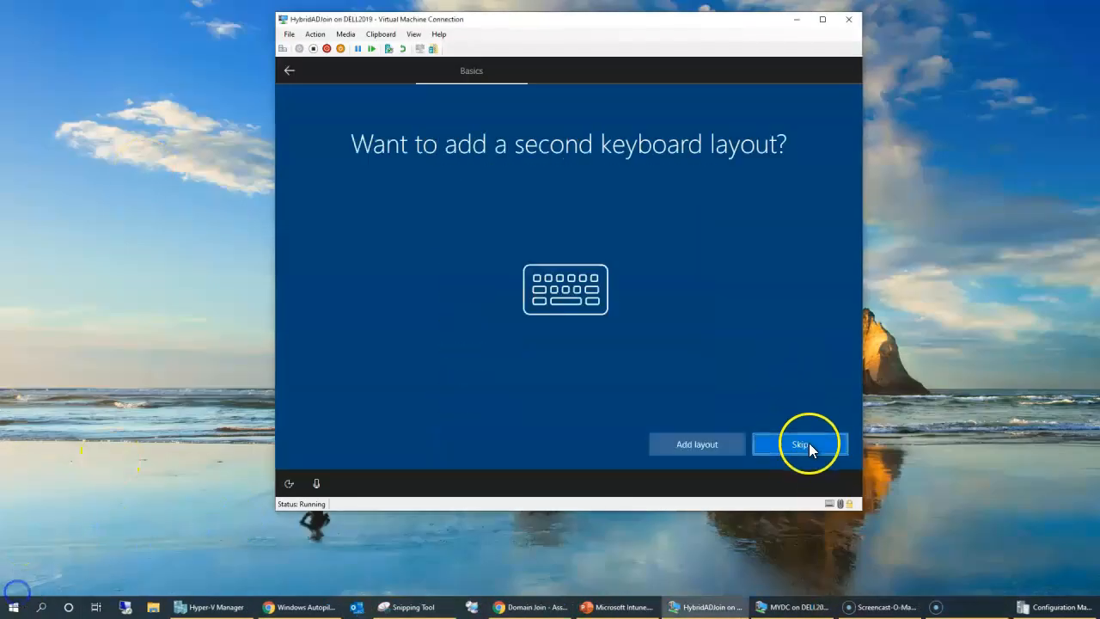
Skip the second keyboard layout and submit the organization account's password at AUM Neo sign-in.
{"action": "left_click", "coordinate": [810, 442]}
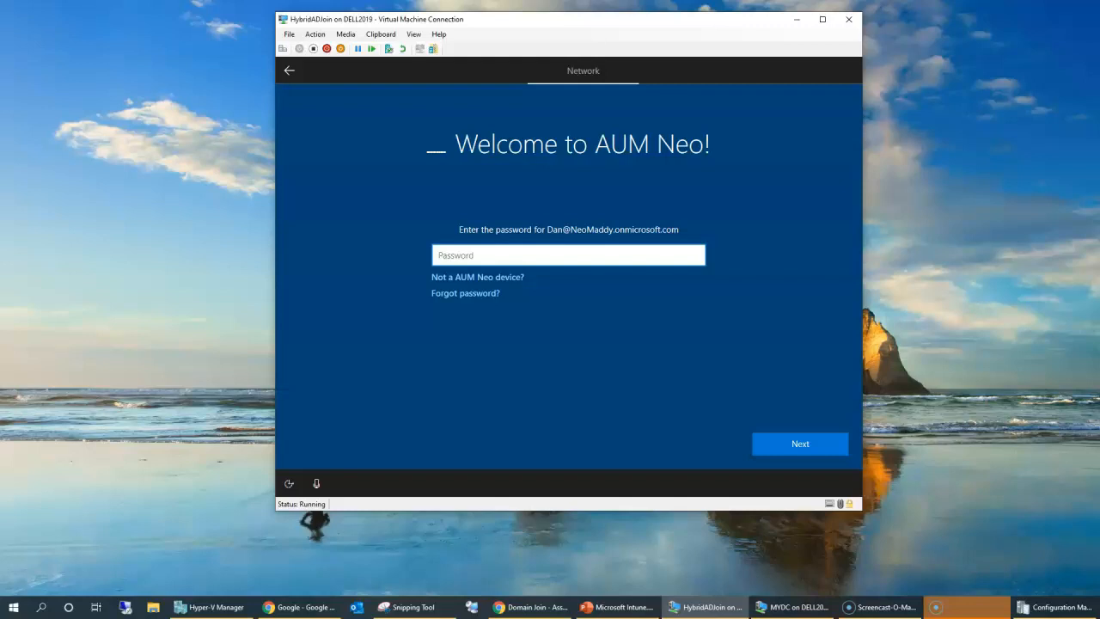
{"action": "left_click", "coordinate": [438, 255]}
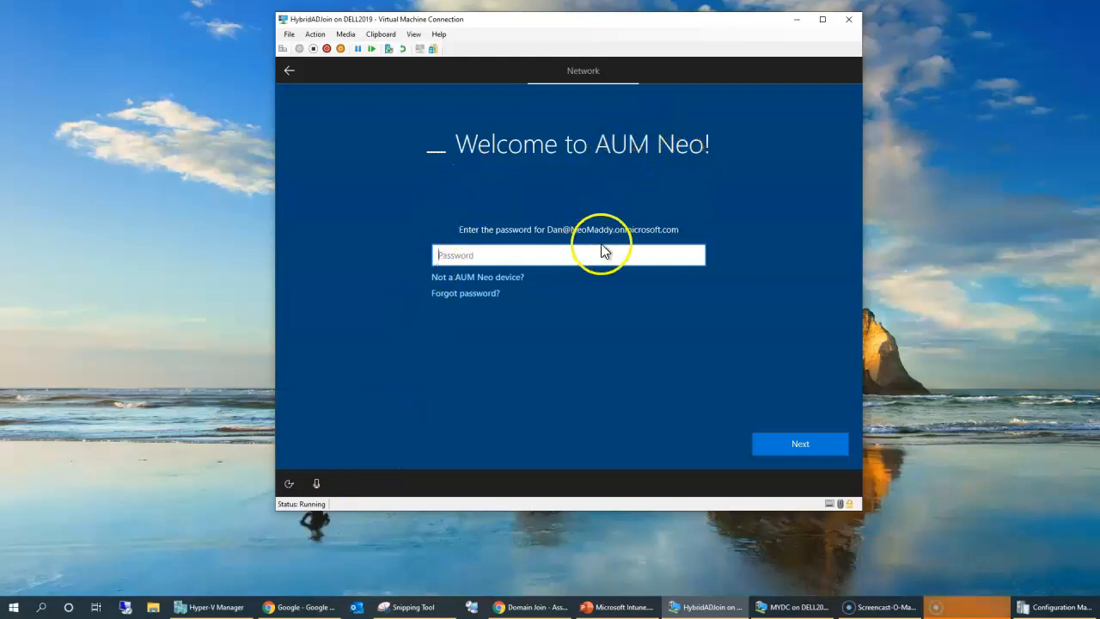
{"action": "left_click", "coordinate": [653, 141]}
{"action": "left_click", "coordinate": [613, 248]}
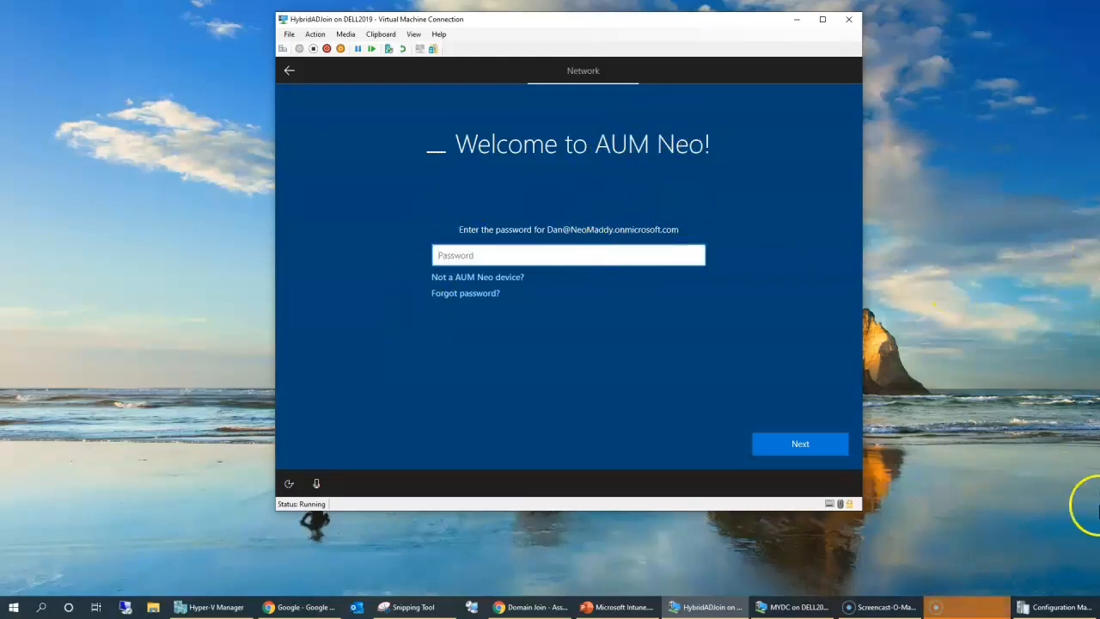
{"action": "type", "text": "Passw0rd1234"}
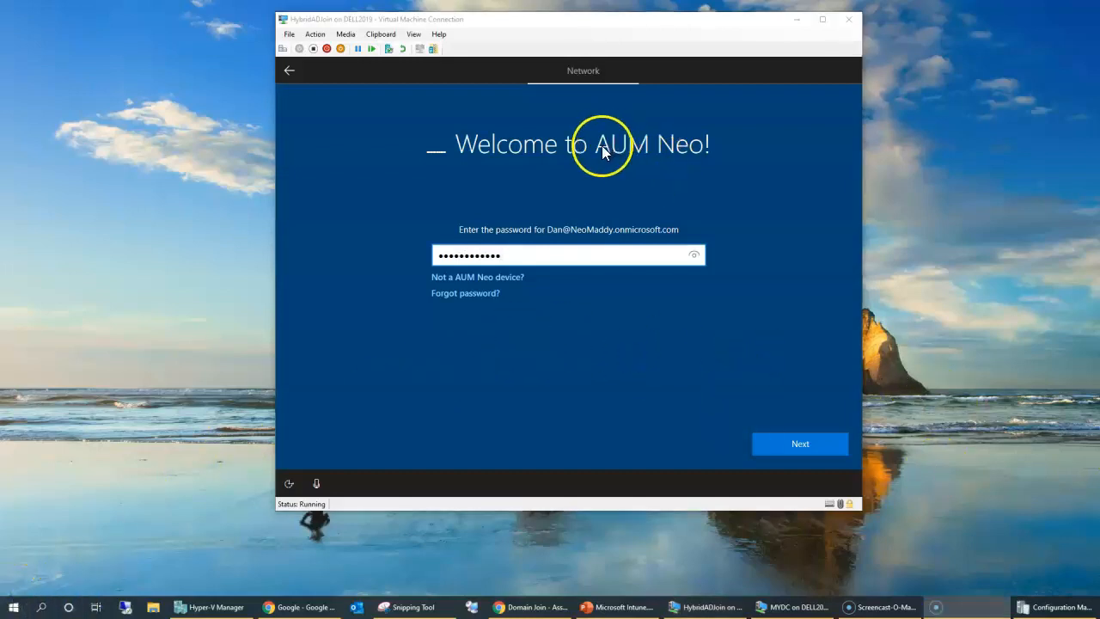
{"action": "left_click", "coordinate": [605, 147]}
{"action": "left_click", "coordinate": [776, 450]}
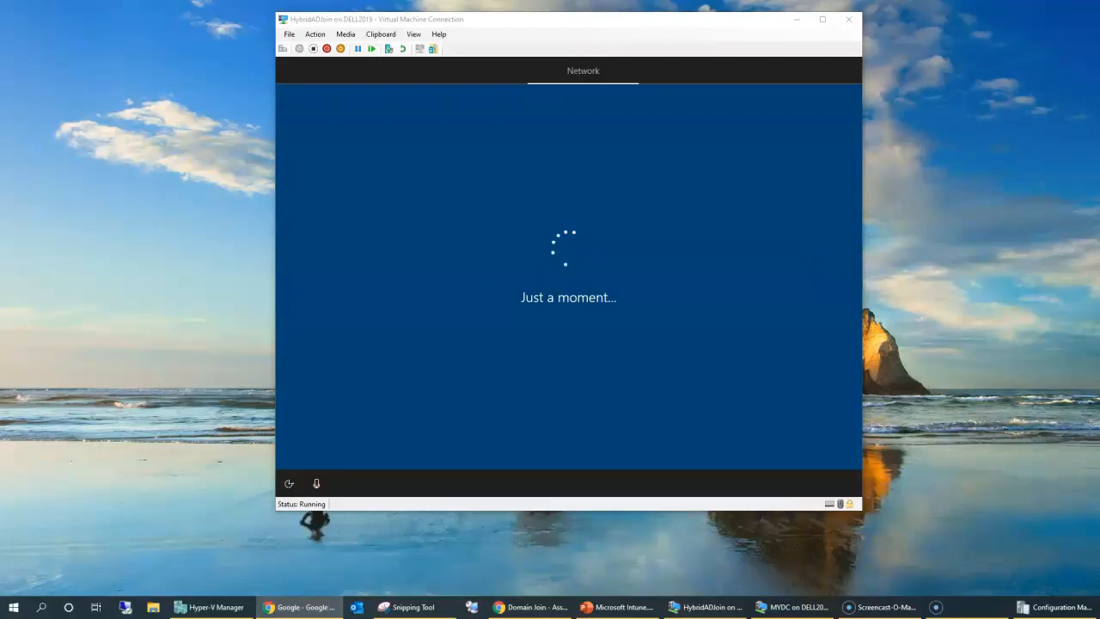
Bring up Active Directory Users and Computers on the domain controller, showing the maximized Computers container.
{"action": "left_click", "coordinate": [38, 105]}
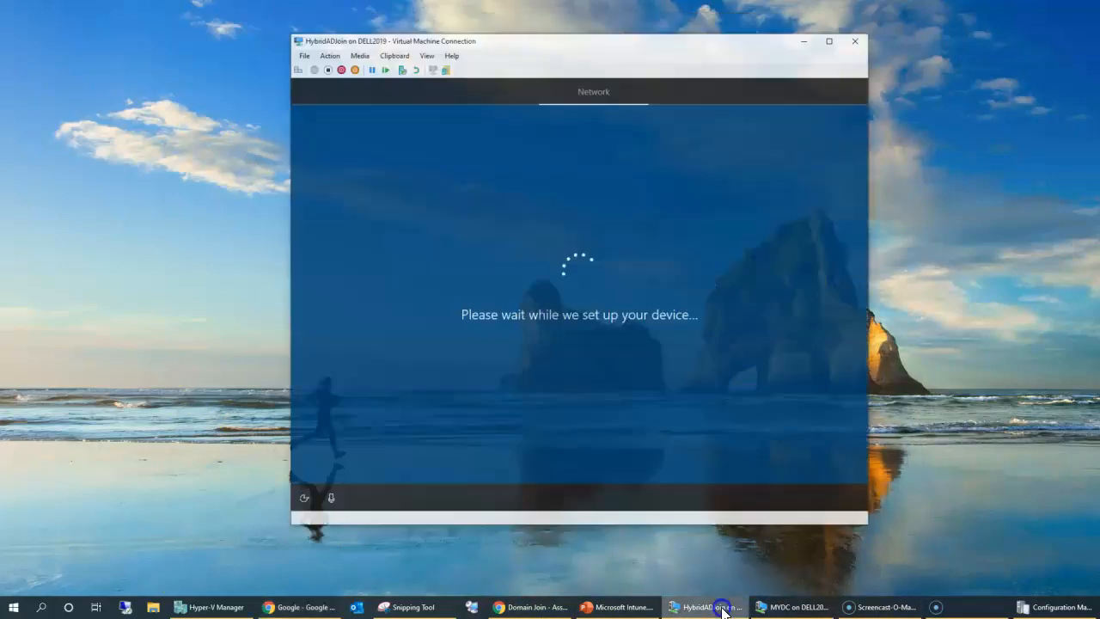
{"action": "left_click", "coordinate": [791, 607]}
{"action": "left_click", "coordinate": [632, 24]}
{"action": "left_click_drag", "start_coordinate": [631, 25], "coordinate": [849, 73]}
{"action": "left_click", "coordinate": [235, 511]}
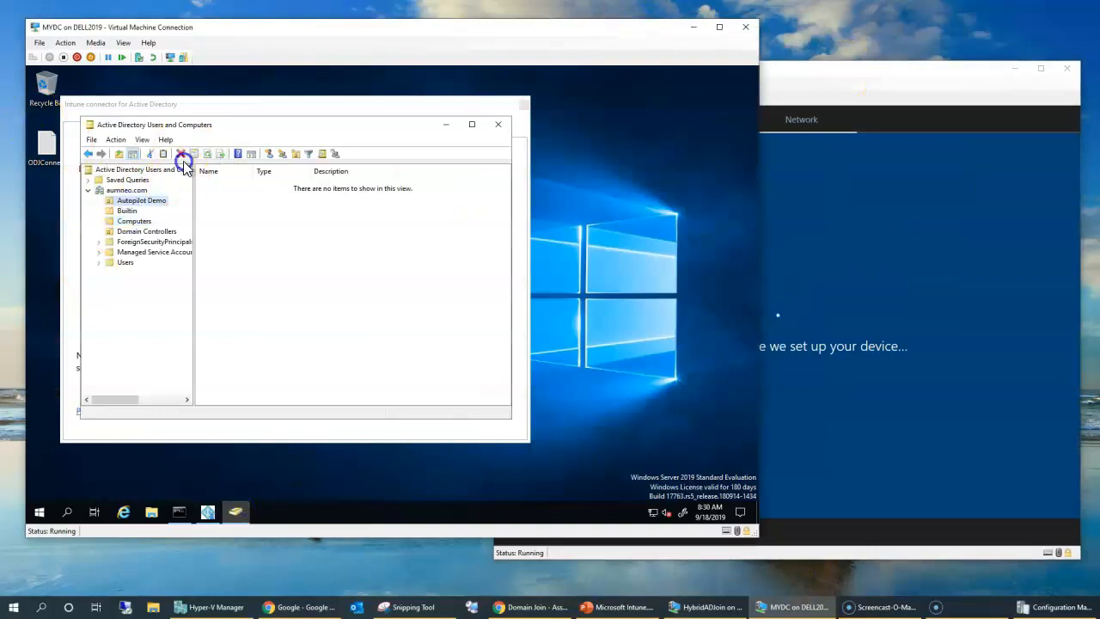
{"action": "left_click", "coordinate": [260, 439]}
{"action": "left_click", "coordinate": [235, 511]}
{"action": "left_click", "coordinate": [213, 431]}
{"action": "left_click", "coordinate": [233, 515]}
{"action": "double_click", "coordinate": [252, 119]}
Open a new browser tab, then bring the restarting HybridADJoin VM window to the front.
{"action": "left_click", "coordinate": [864, 107]}
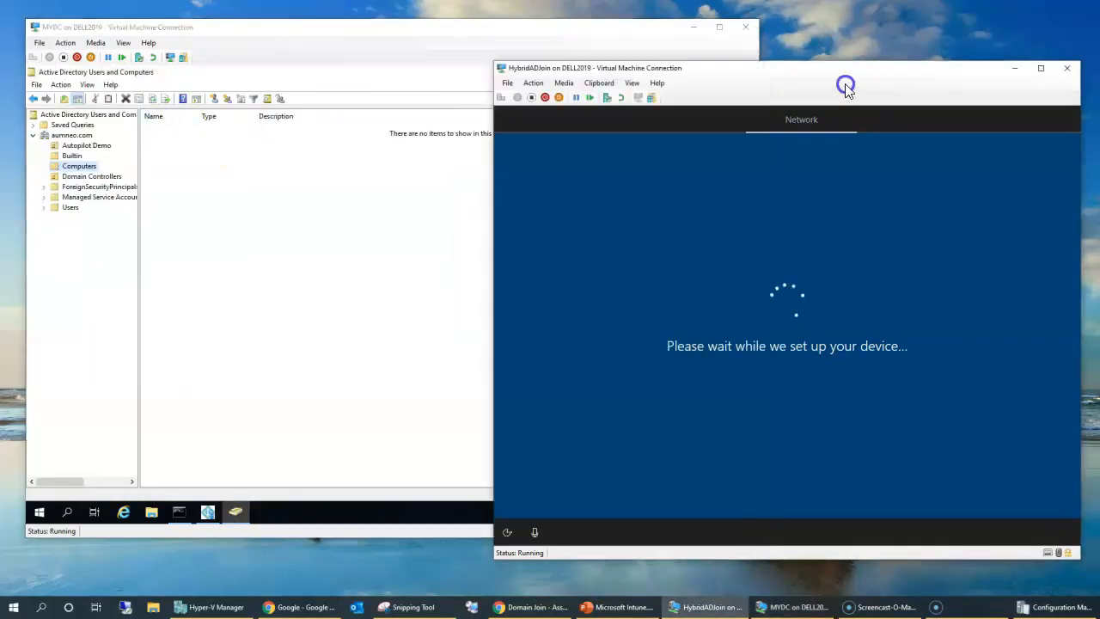
{"action": "key", "text": "alt+Tab"}
{"action": "key", "text": "ctrl+t"}
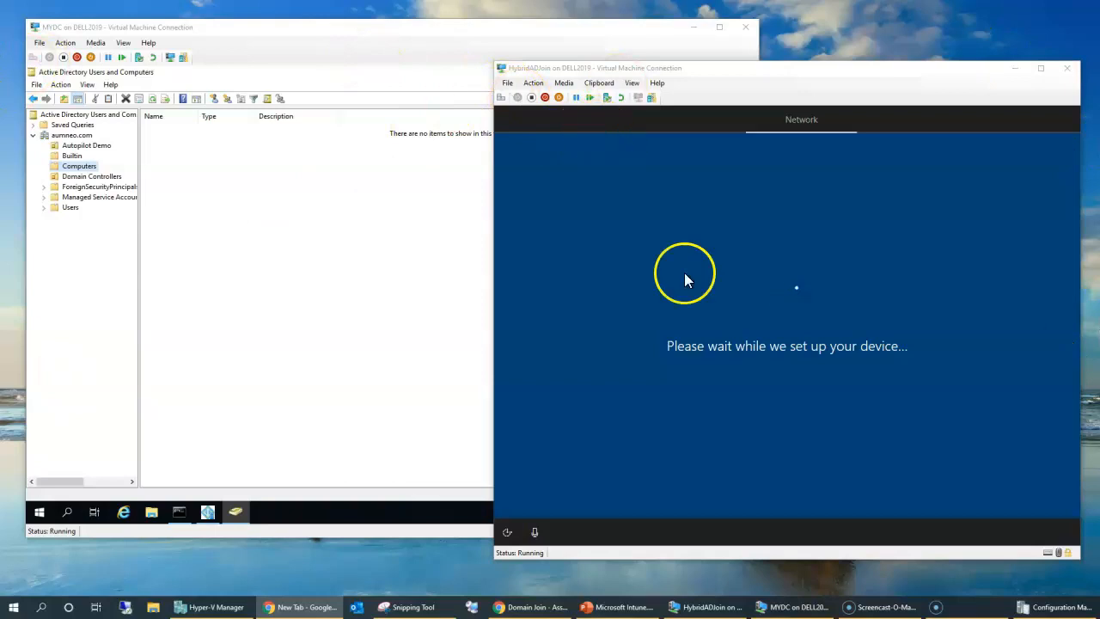
{"action": "left_click", "coordinate": [25, 592]}
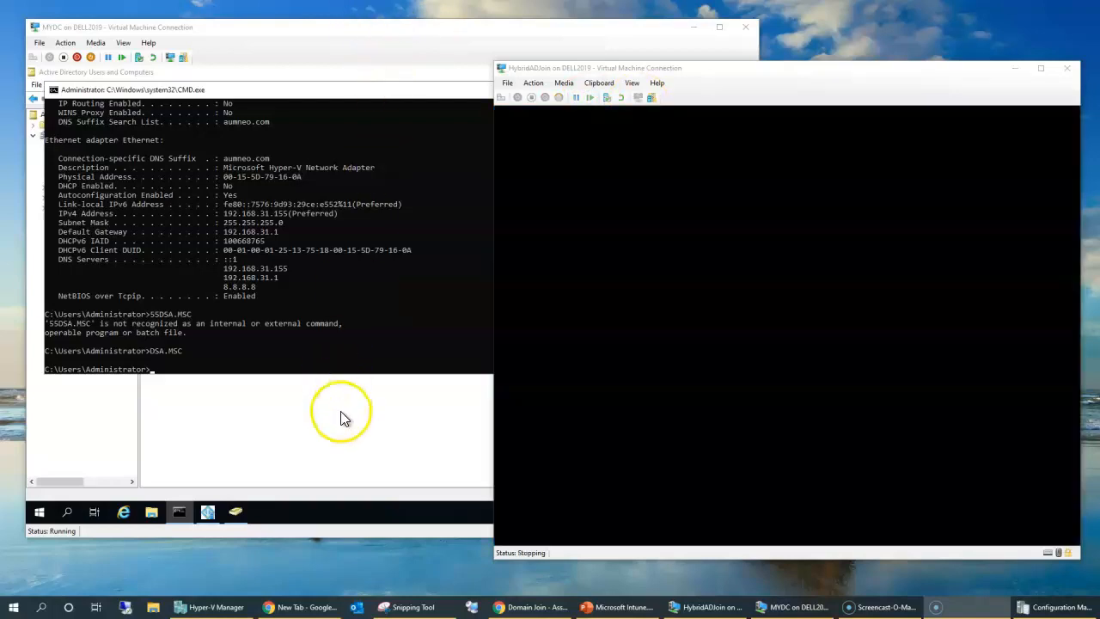
{"action": "left_click", "coordinate": [340, 411]}
{"action": "left_click", "coordinate": [828, 115]}
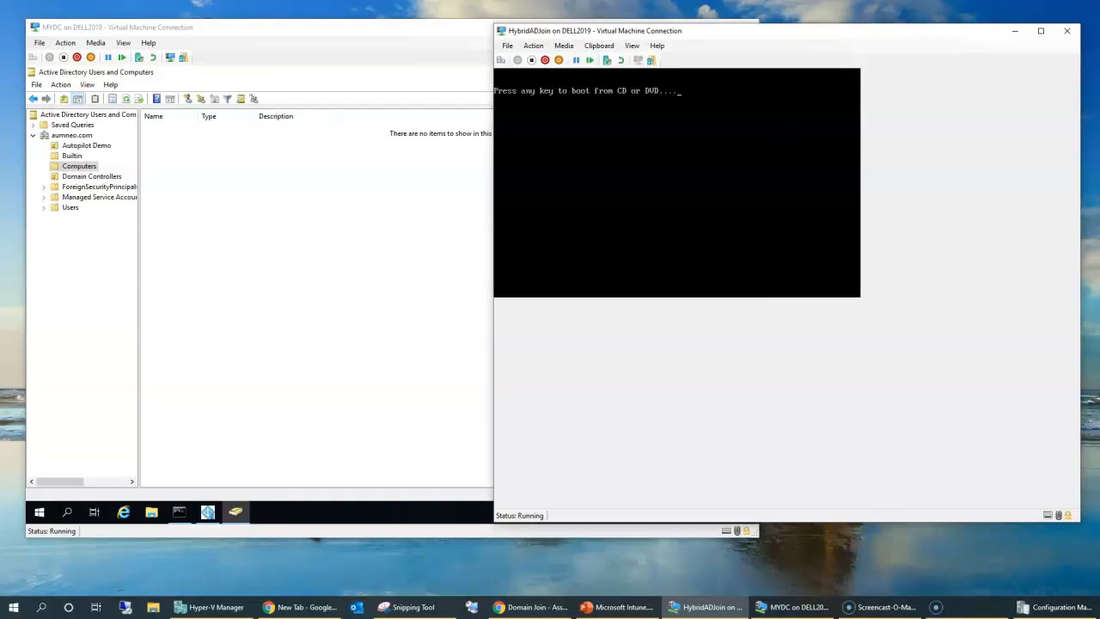
Refresh Computers, widen the Name column, select PC-ON3SYWLOVDNF, and return to the Azure portal.
{"action": "left_click", "coordinate": [127, 100]}
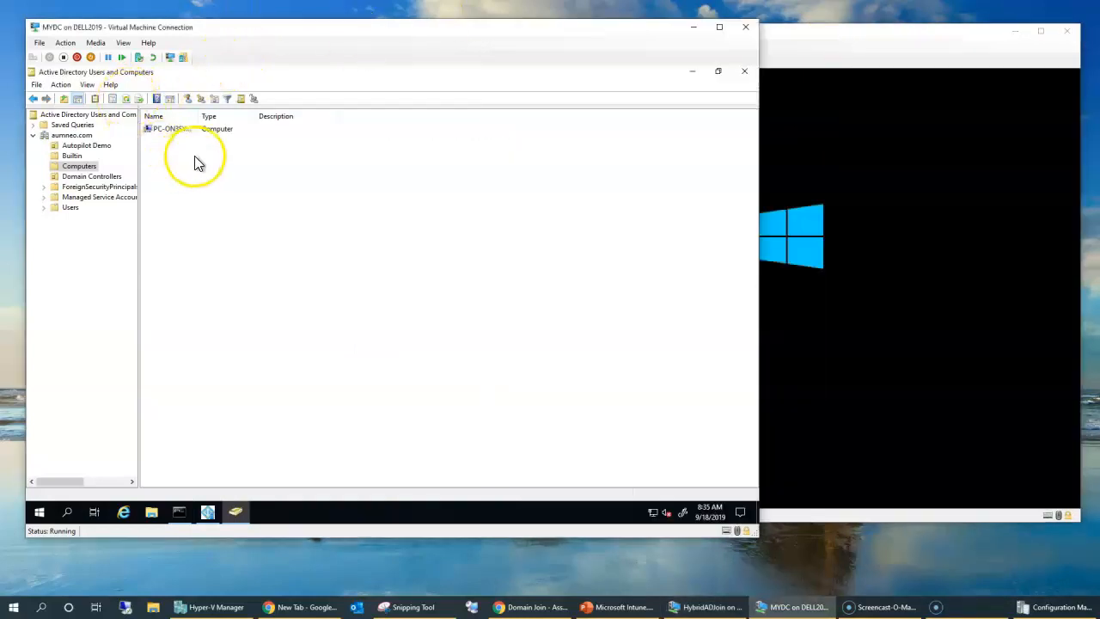
{"action": "double_click", "coordinate": [200, 115]}
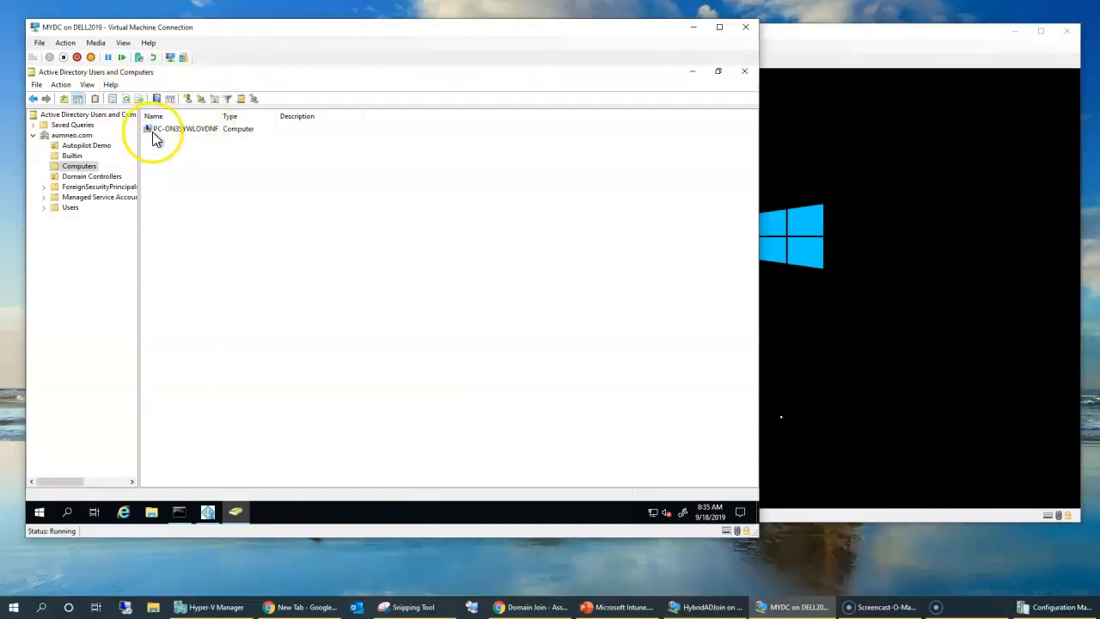
{"action": "left_click", "coordinate": [155, 129]}
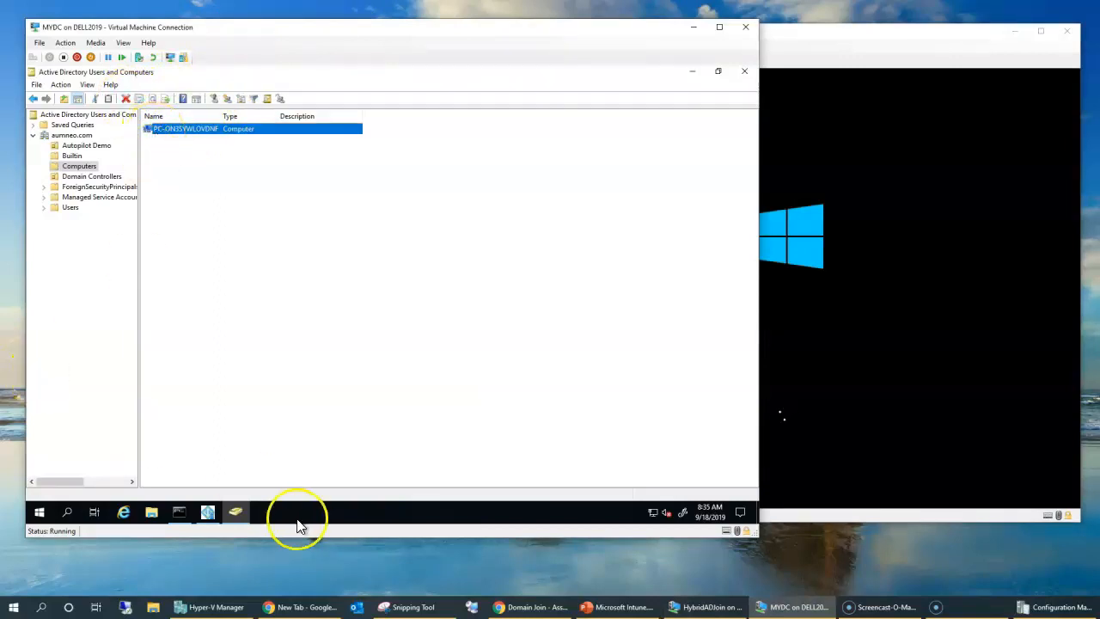
{"action": "left_click", "coordinate": [501, 607]}
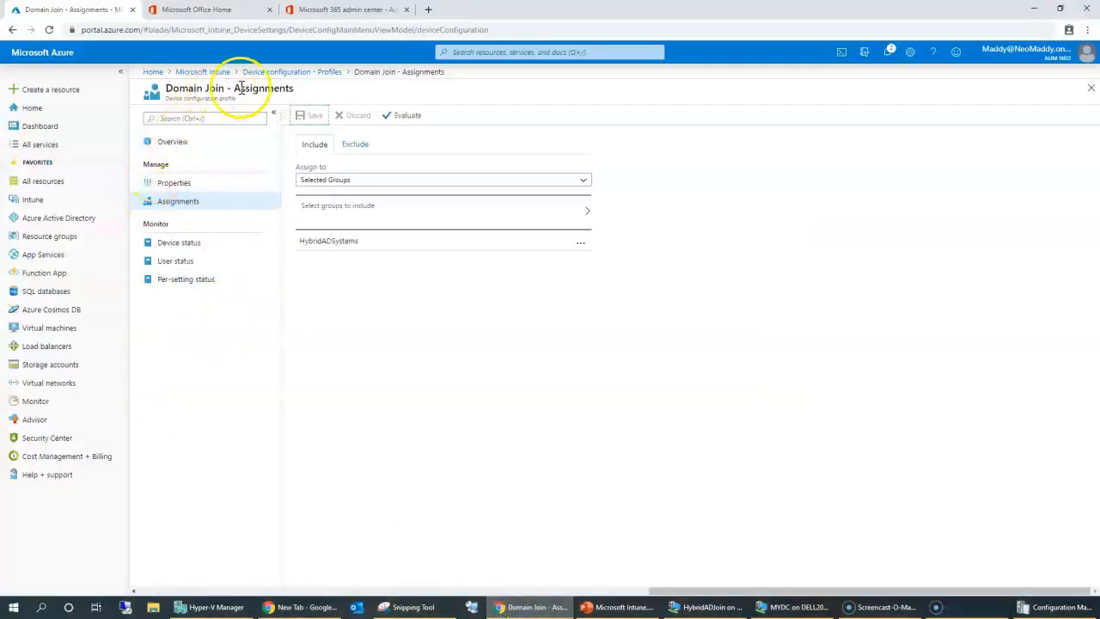
Reopen the Domain Join profile's settings to verify prefix PC- and domain aumneo.com.
{"action": "left_click", "coordinate": [278, 74]}
{"action": "left_click", "coordinate": [342, 187]}
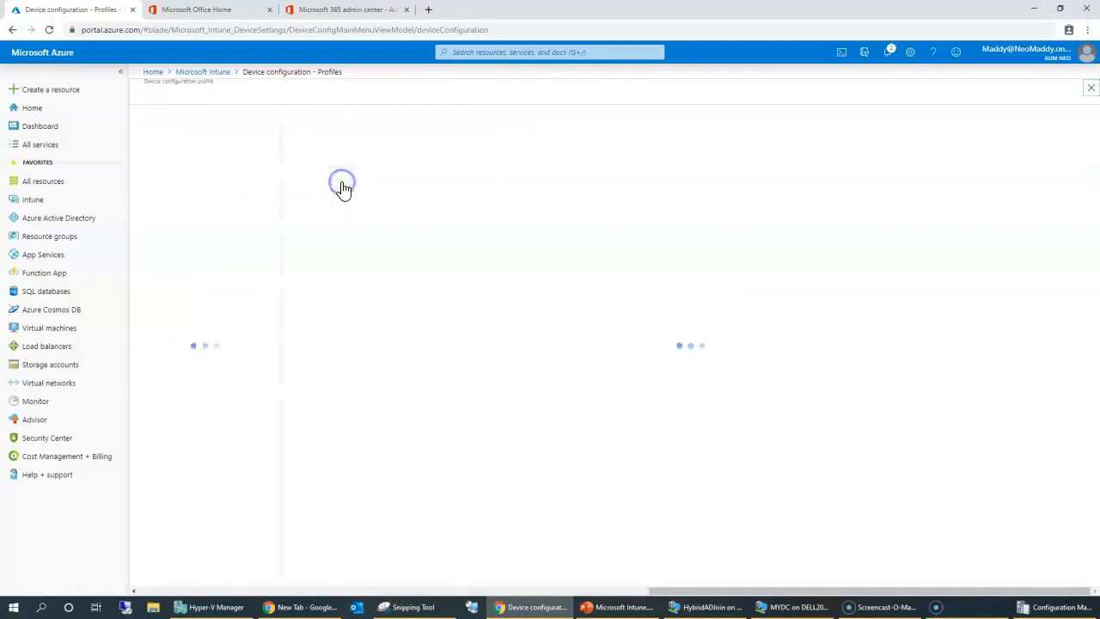
{"action": "left_click", "coordinate": [166, 184]}
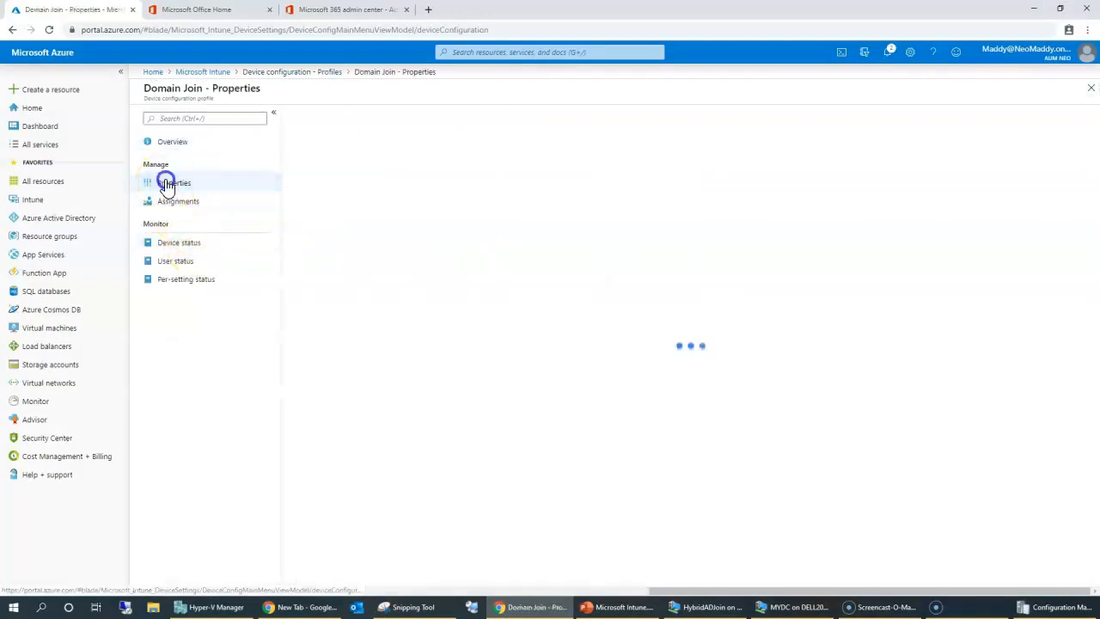
{"action": "left_click", "coordinate": [361, 292]}
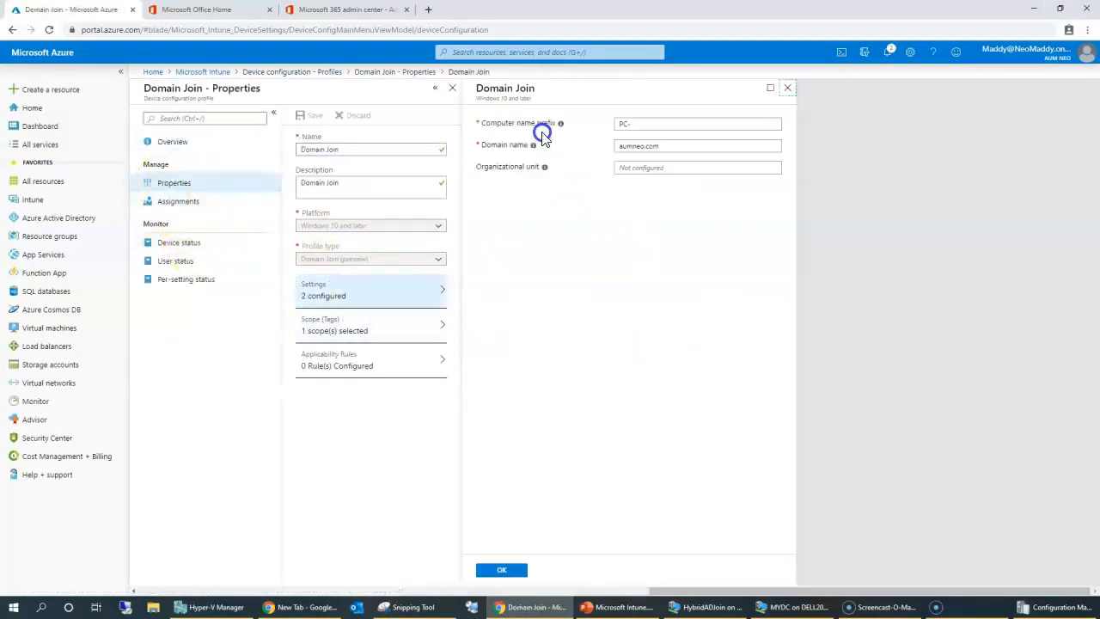
{"action": "left_click", "coordinate": [651, 125]}
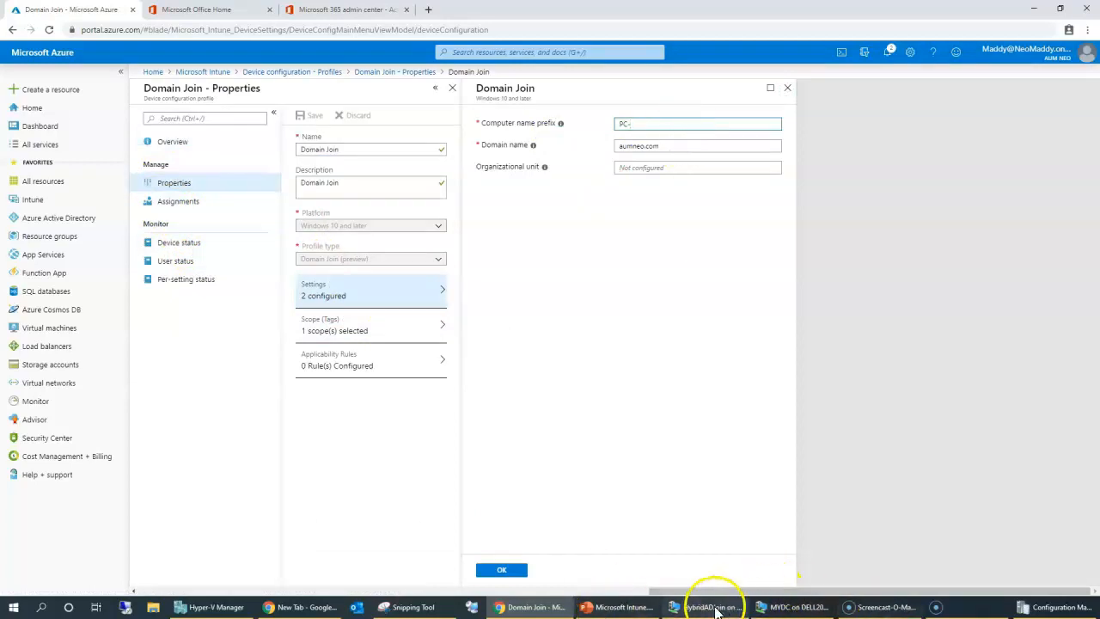
Minimize the domain controller VM, reposition the HybridADJoin VM window, and return to the Intune overview.
{"action": "left_click", "coordinate": [798, 604]}
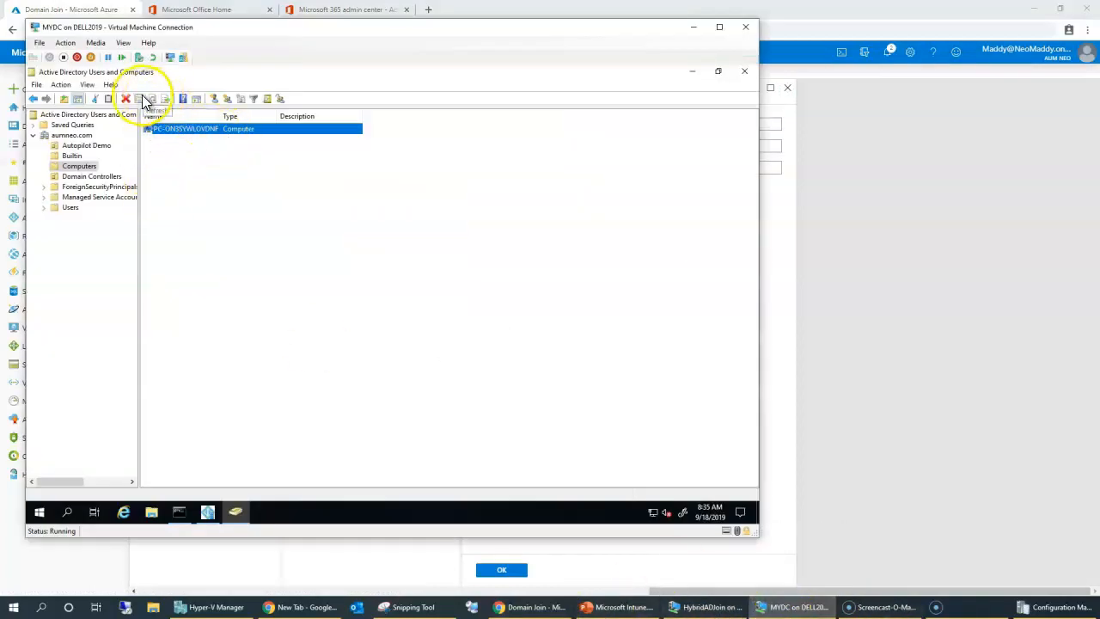
{"action": "left_click", "coordinate": [808, 607]}
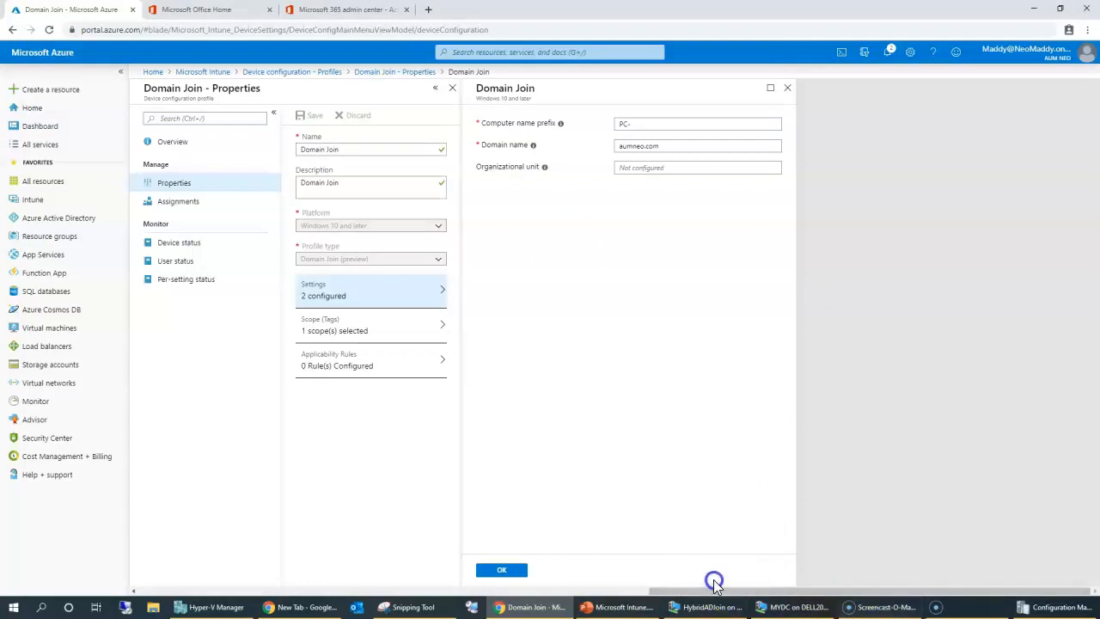
{"action": "left_click", "coordinate": [712, 605]}
{"action": "left_click_drag", "start_coordinate": [626, 41], "coordinate": [580, 32]}
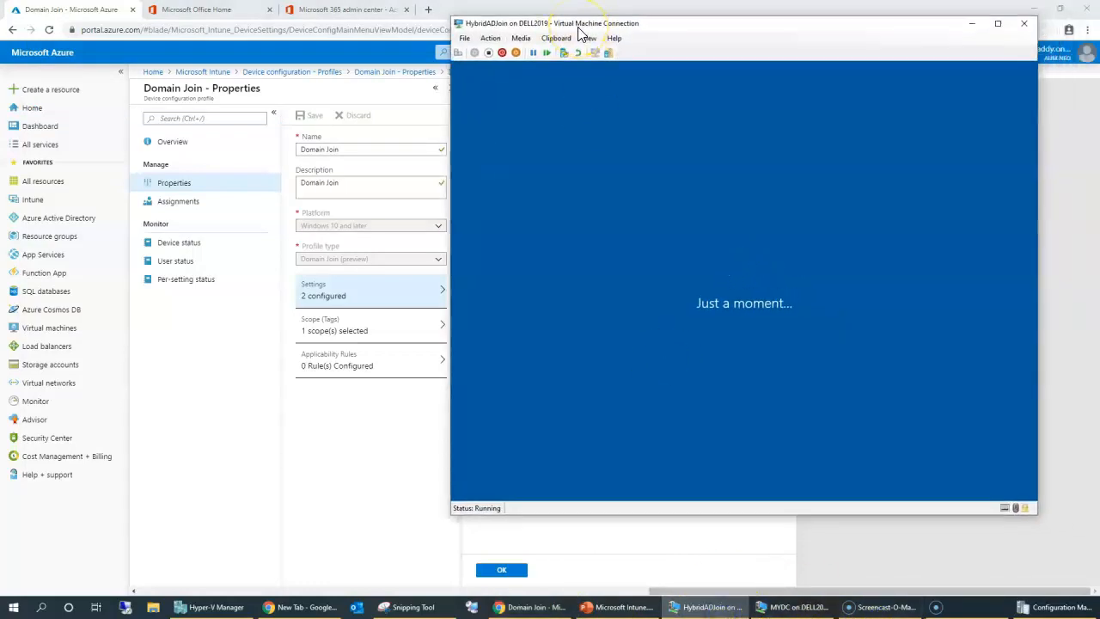
{"action": "left_click", "coordinate": [205, 73]}
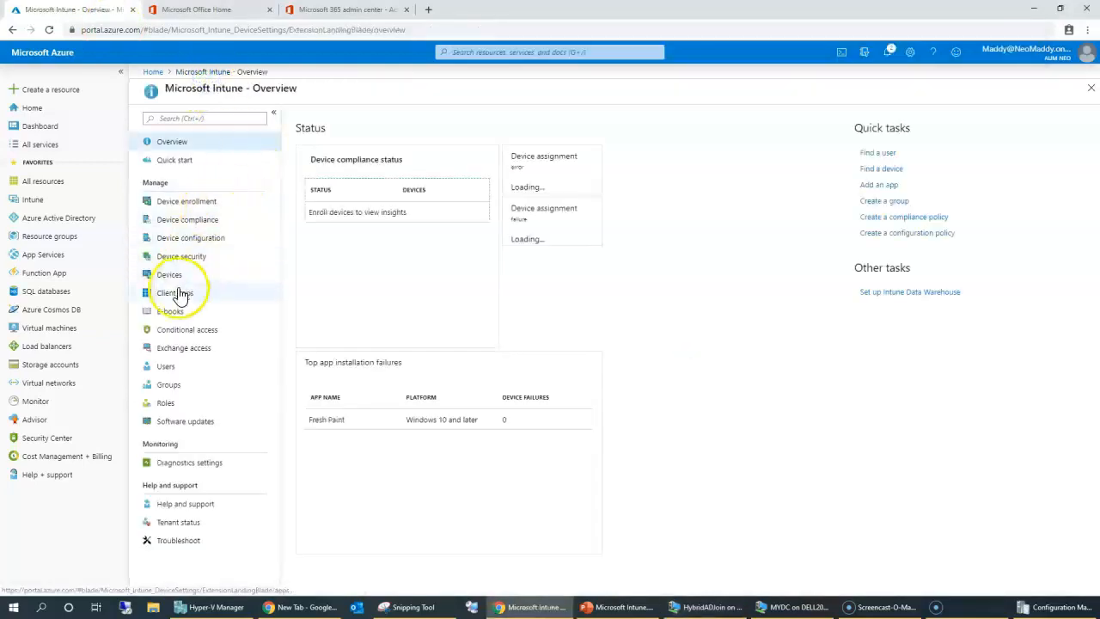
List all Intune devices and highlight the enrolled DESKTOP-4AFPBOE entry.
{"action": "left_click", "coordinate": [170, 275]}
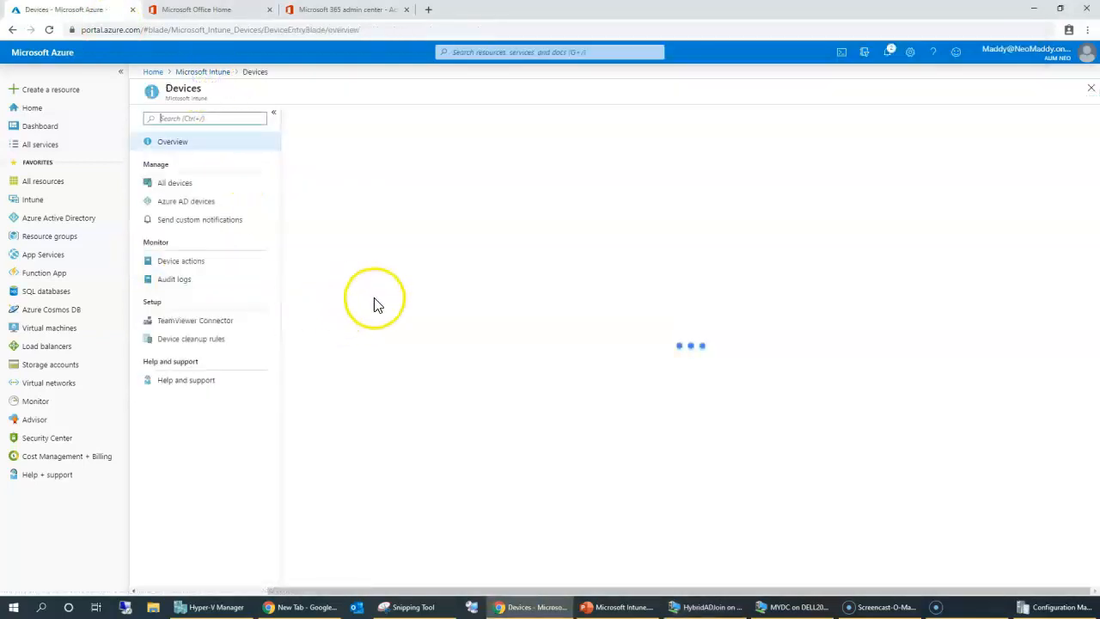
{"action": "left_click", "coordinate": [176, 184]}
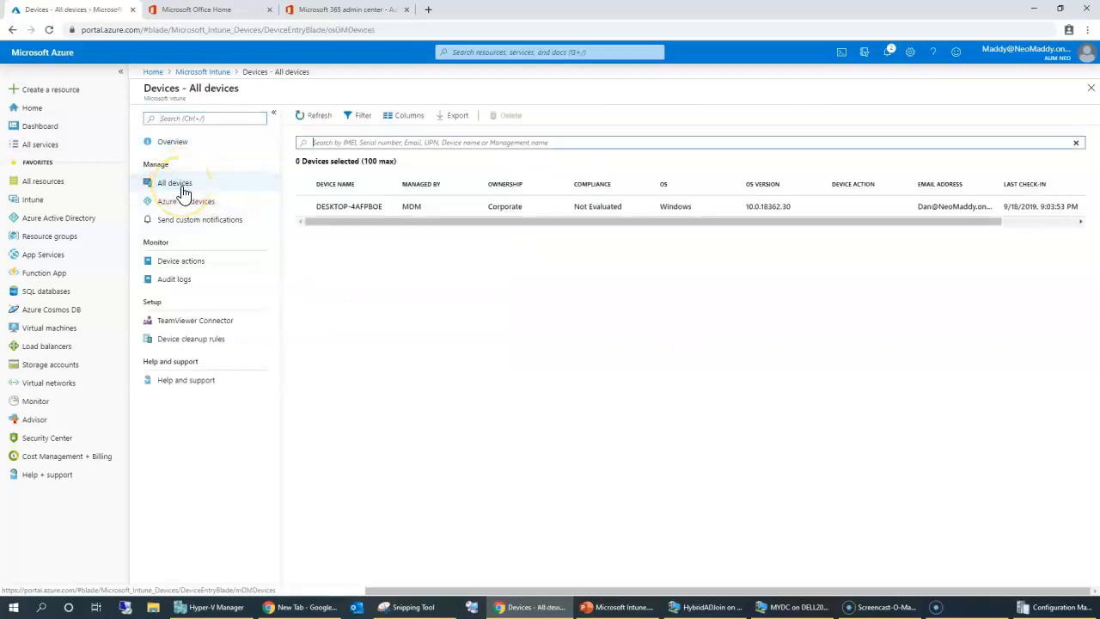
{"action": "left_click_drag", "start_coordinate": [368, 210], "coordinate": [554, 272]}
{"action": "left_click_drag", "start_coordinate": [505, 223], "coordinate": [722, 278]}
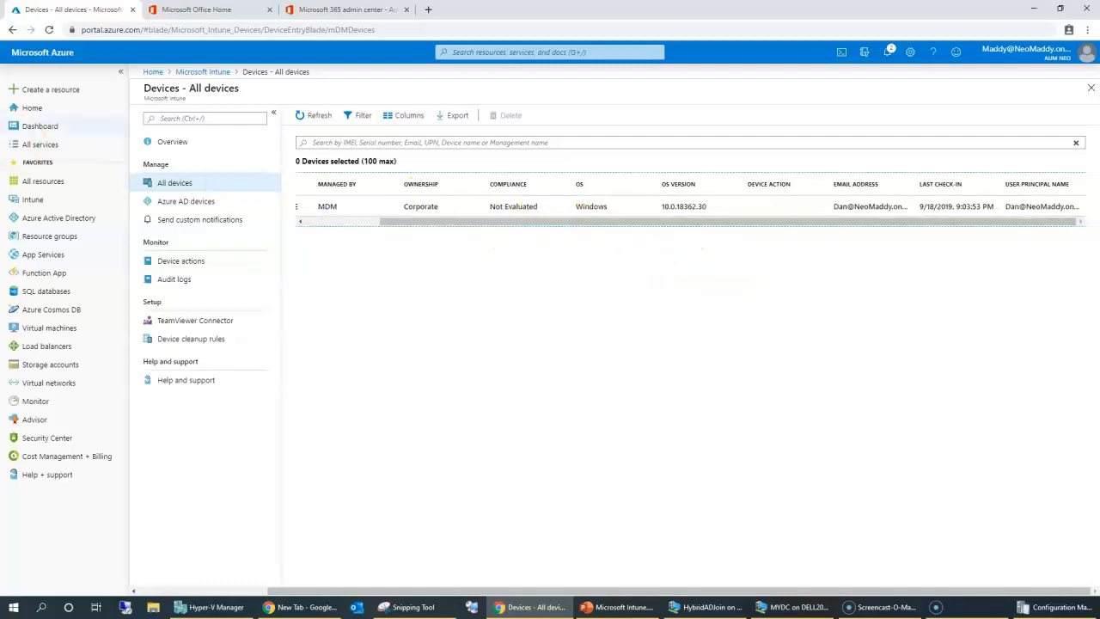
Check the device's compliance in Azure AD devices, then return to All devices showing Corporate ownership.
{"action": "left_click", "coordinate": [184, 206]}
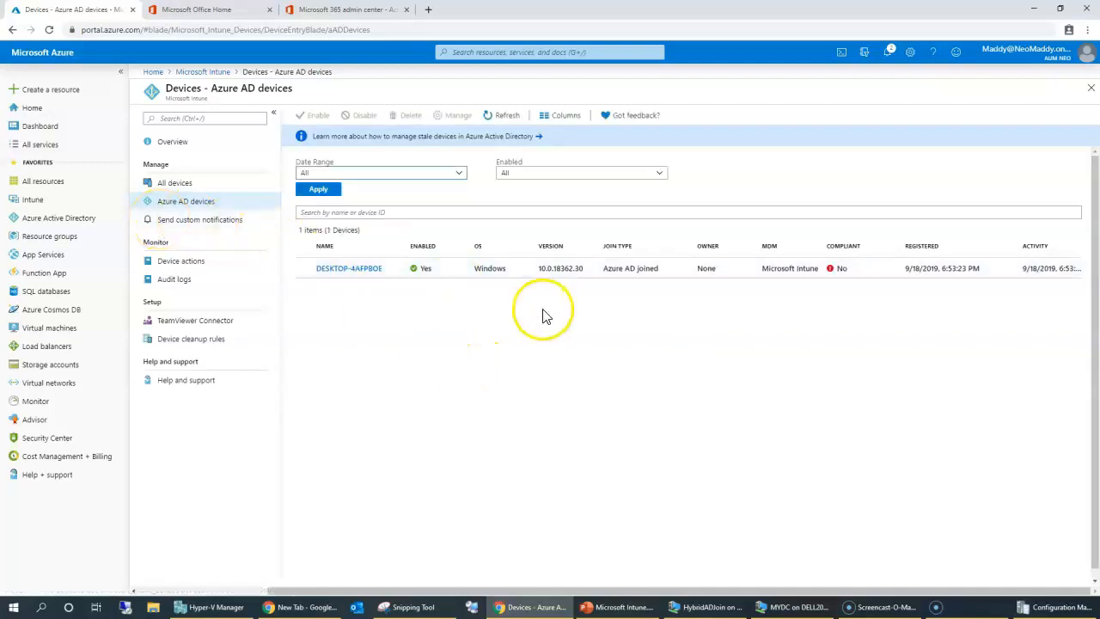
{"action": "left_click_drag", "start_coordinate": [829, 267], "coordinate": [848, 266]}
{"action": "left_click", "coordinate": [838, 377]}
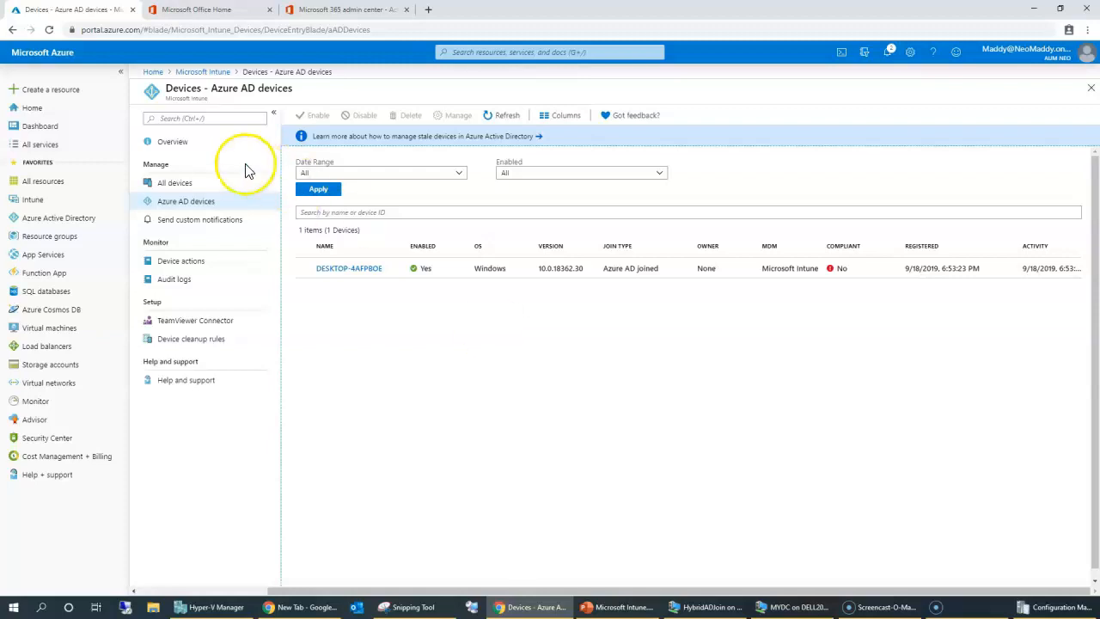
{"action": "left_click", "coordinate": [166, 185]}
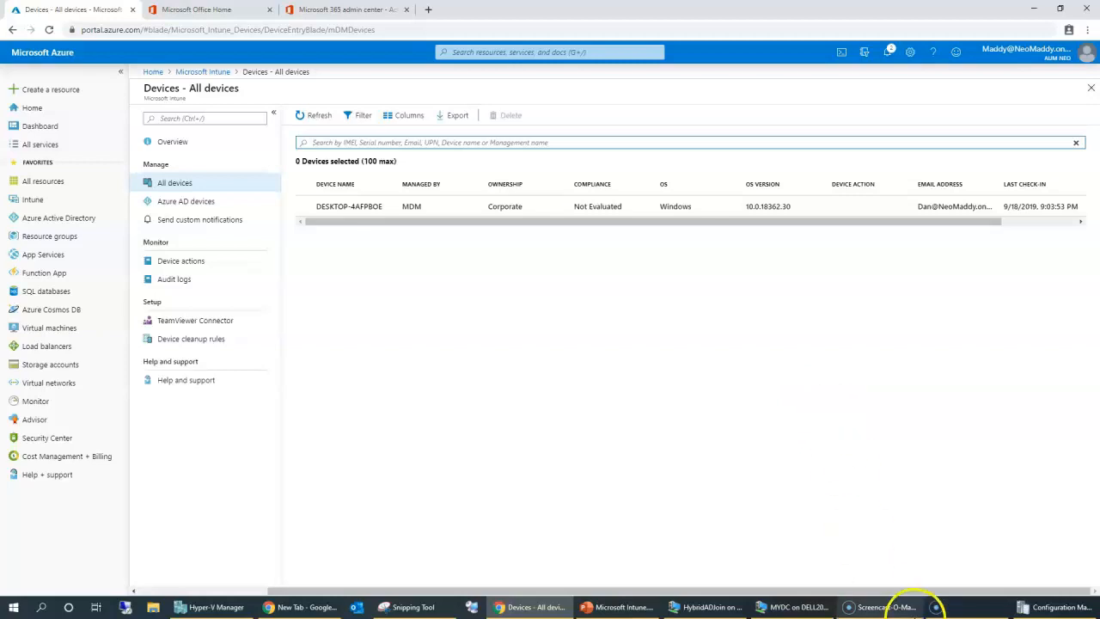
{"action": "left_click_drag", "start_coordinate": [571, 208], "coordinate": [641, 222]}
Follow the HybridADJoin VM's device setup details to the sign-in screen, then show MYDC's Users container.
{"action": "left_click", "coordinate": [808, 608]}
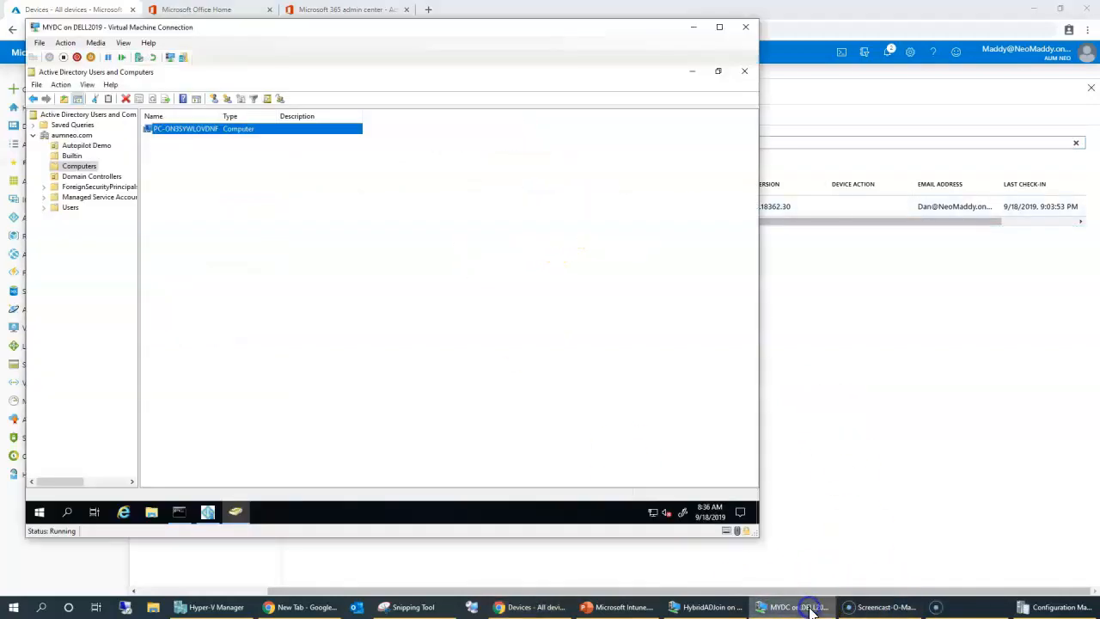
{"action": "left_click", "coordinate": [711, 606]}
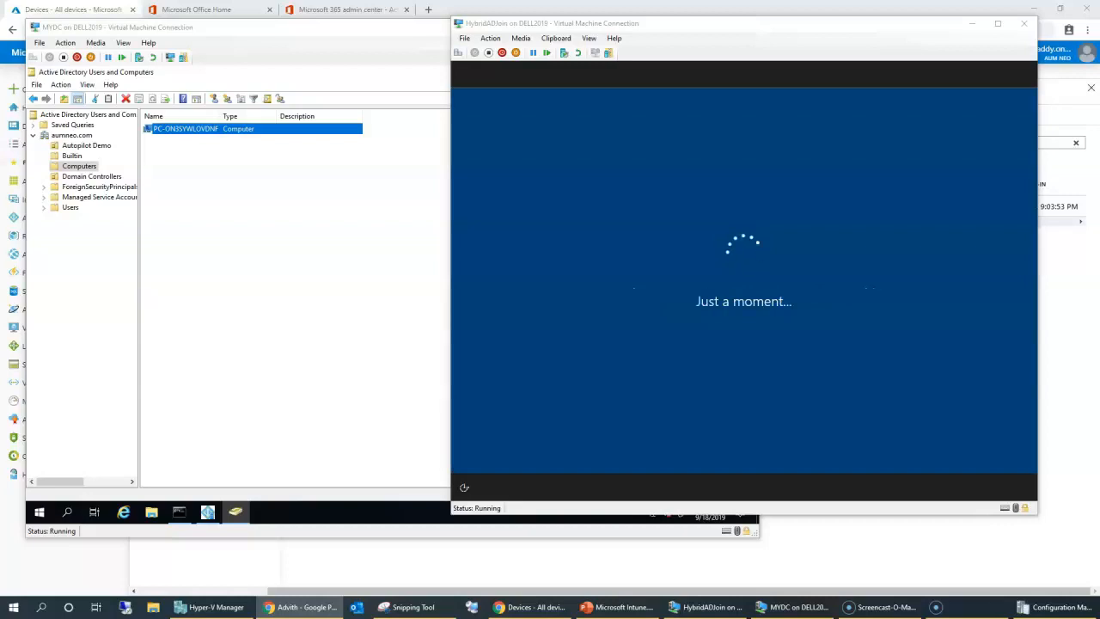
{"action": "left_click", "coordinate": [765, 225]}
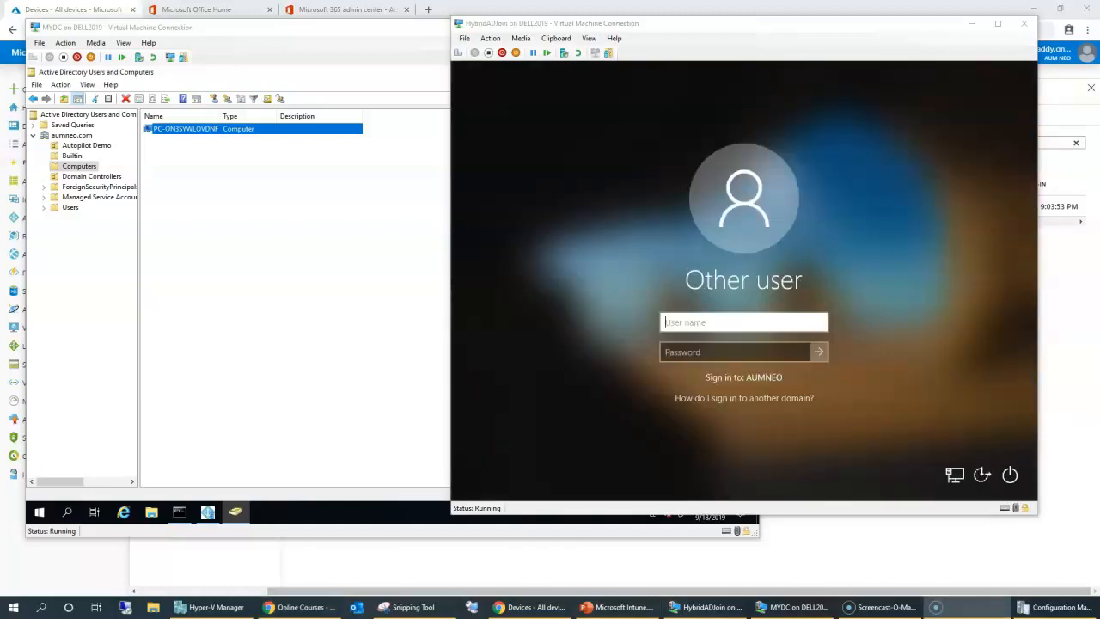
{"action": "left_click", "coordinate": [98, 197]}
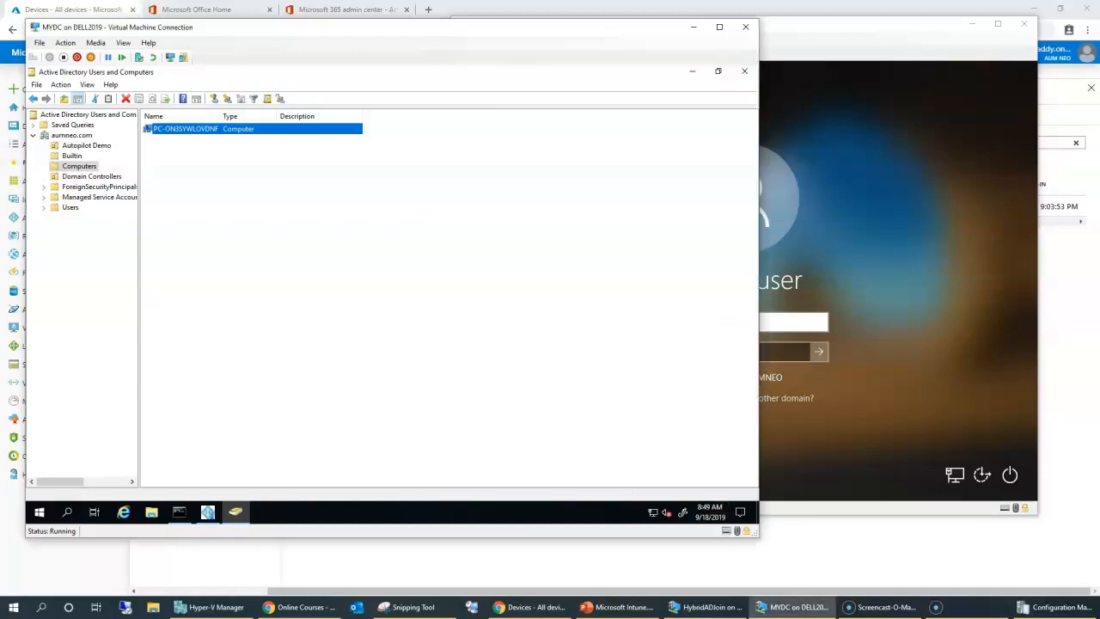
{"action": "left_click", "coordinate": [70, 207]}
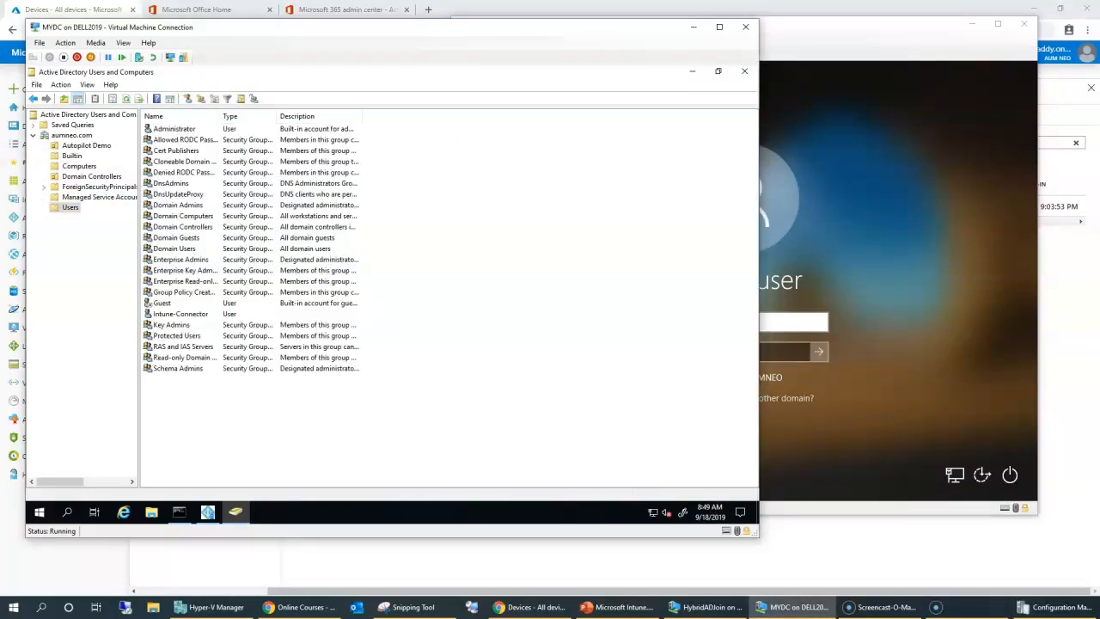
Glance at the VM sign-in screen and return to the domain controller's Users list.
{"action": "key", "text": "alt+Tab"}
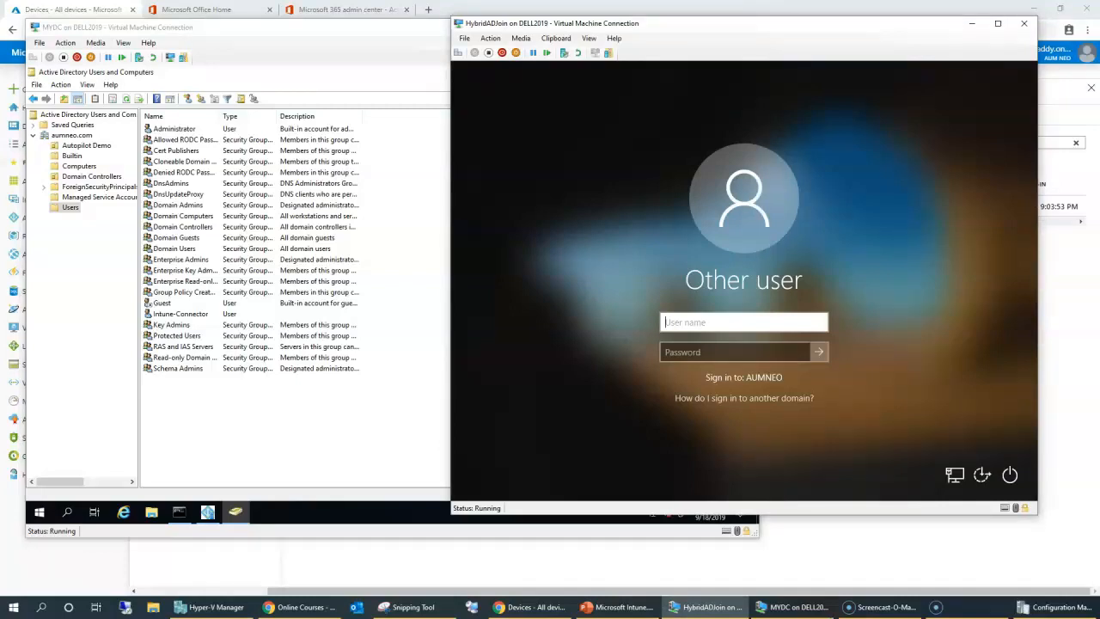
{"action": "key", "text": "alt+Tab"}
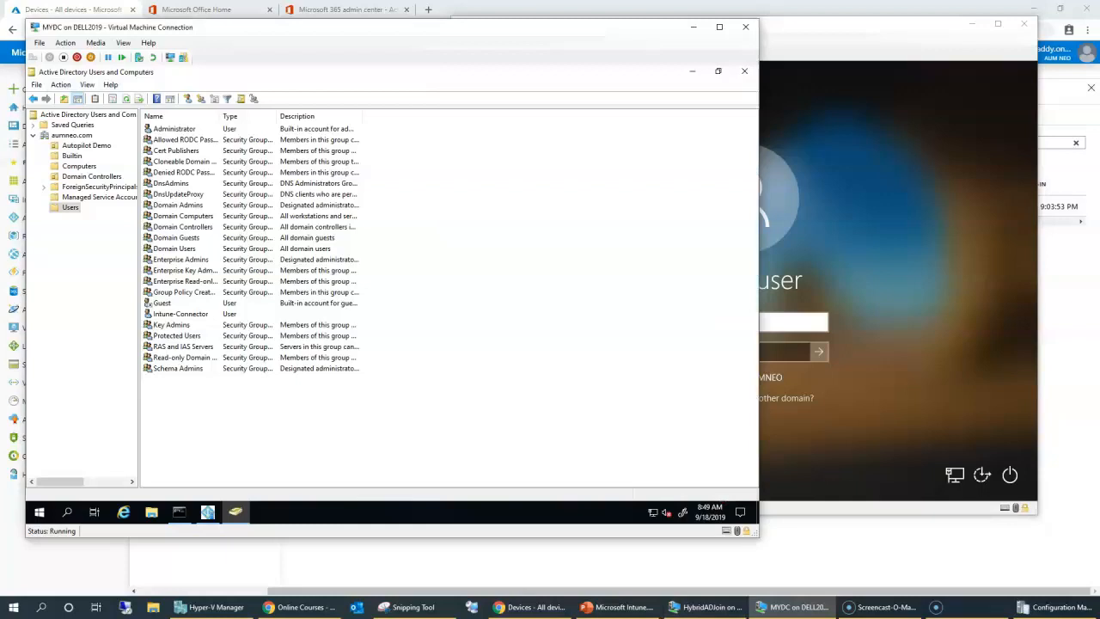
{"action": "left_click", "coordinate": [181, 313]}
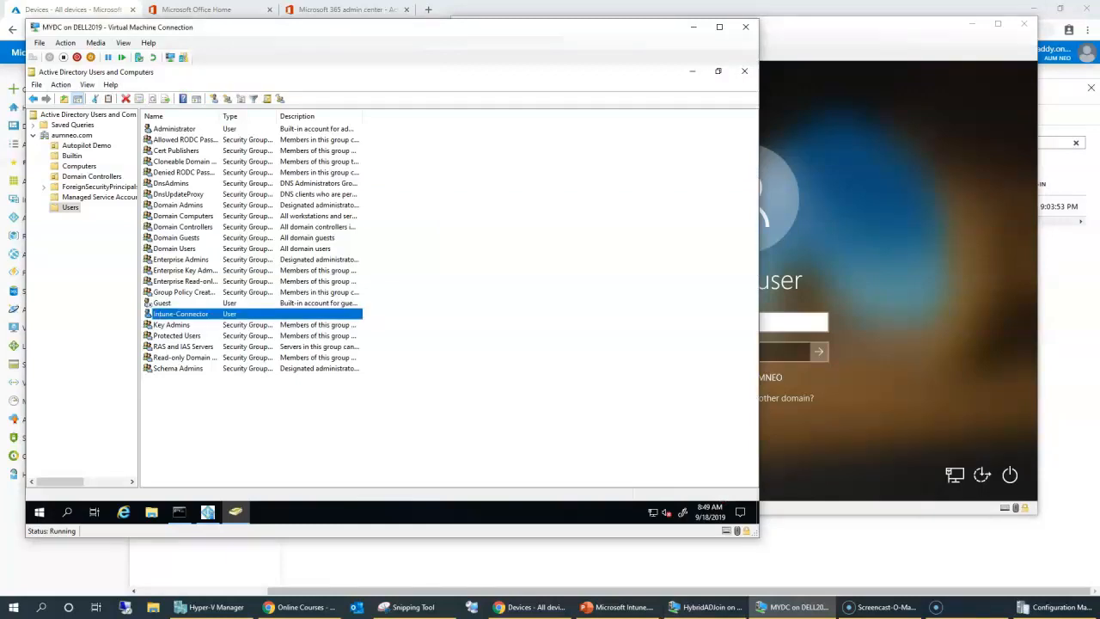
Create domain user Test with logon name test and set its password.
{"action": "left_click", "coordinate": [214, 98]}
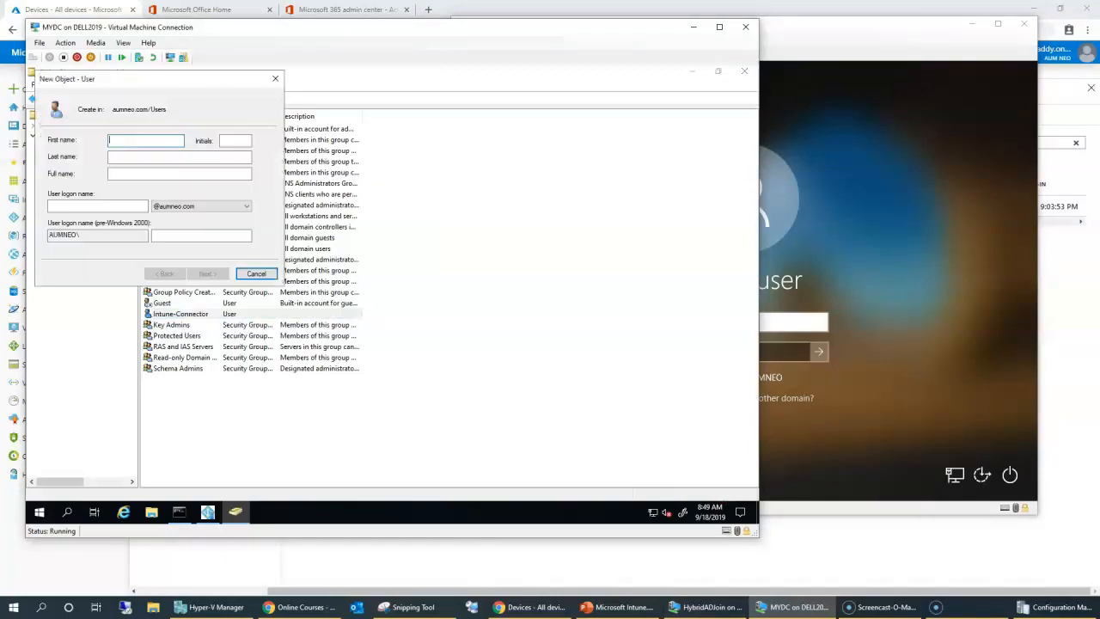
{"action": "type", "text": "Test"}
{"action": "key", "text": "Tab"}
{"action": "key", "text": "Tab"}
{"action": "key", "text": "Tab"}
{"action": "key", "text": "Tab"}
{"action": "type", "text": "test"}
{"action": "key", "text": "Return"}
{"action": "key", "text": "Caps_Lock"}
{"action": "type", "text": "•••••••••••"}
{"action": "key", "text": "Tab"}
{"action": "type", "text": "•••••••••••"}
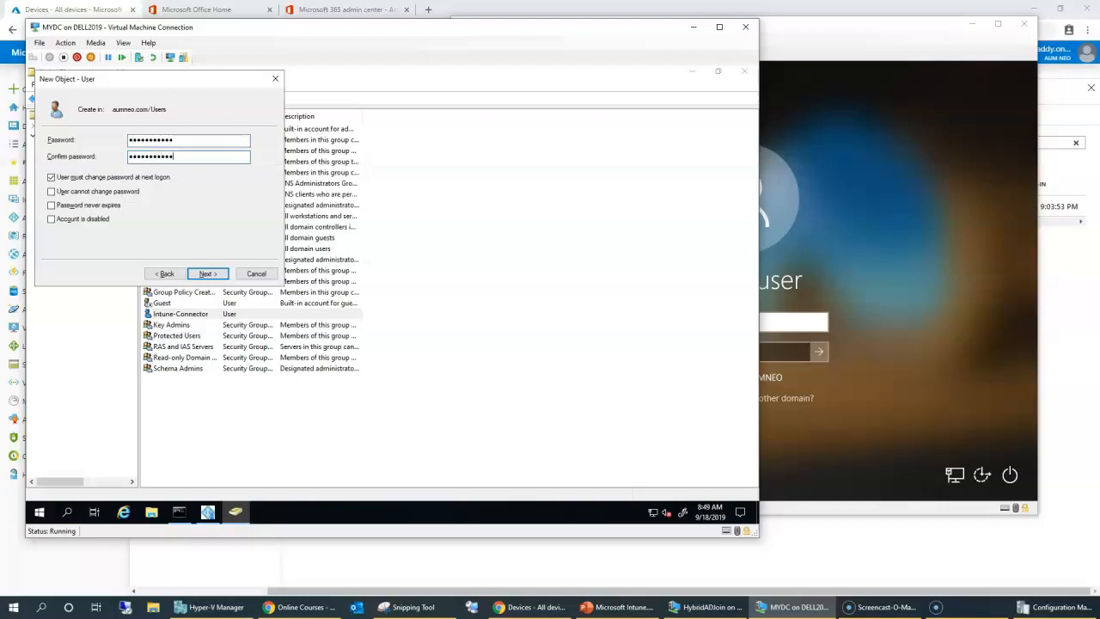
{"action": "key", "text": "Return"}
{"action": "key", "text": "Return"}
Sign the HybridADJoin VM in as TEST using the account's password.
{"action": "key", "text": "alt+Tab"}
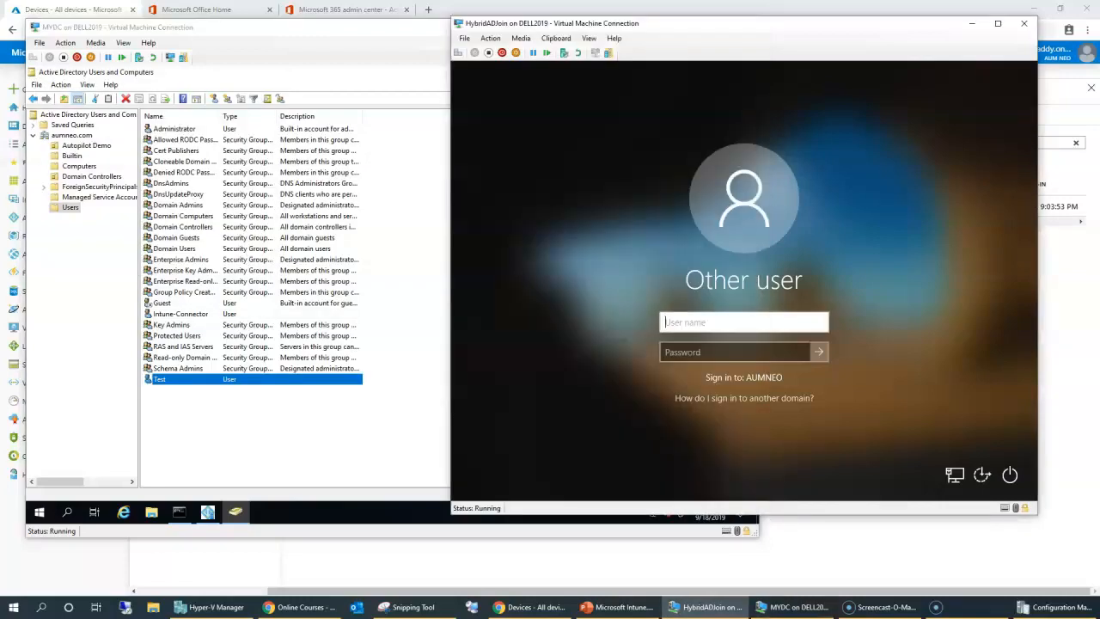
{"action": "type", "text": "TEST"}
{"action": "key", "text": "Tab"}
{"action": "type", "text": "•••••••••••"}
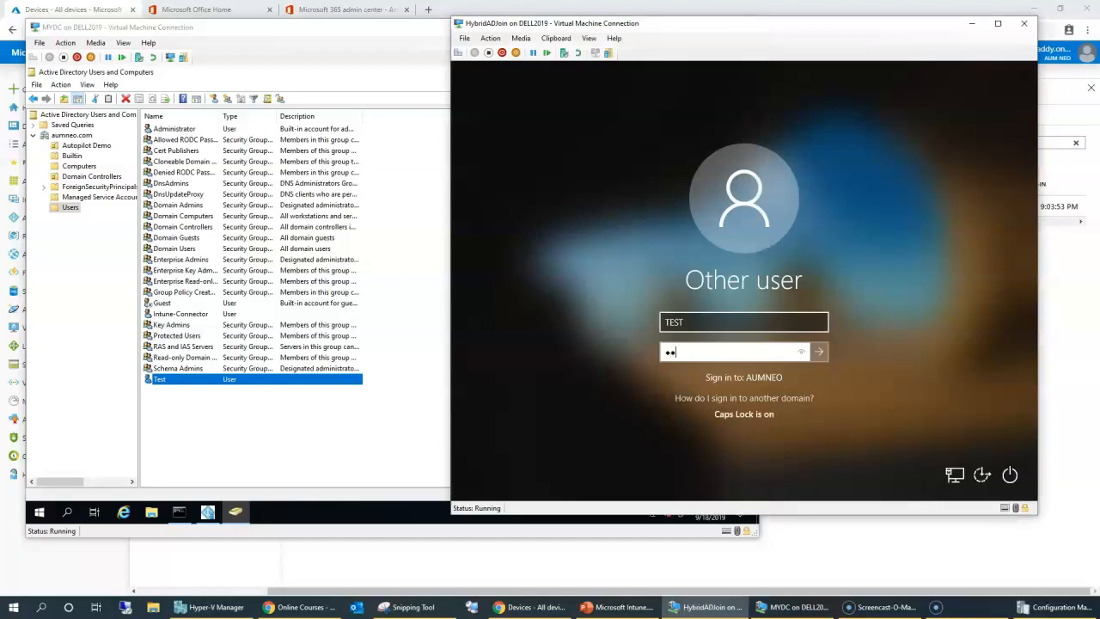
{"action": "key", "text": "Return"}
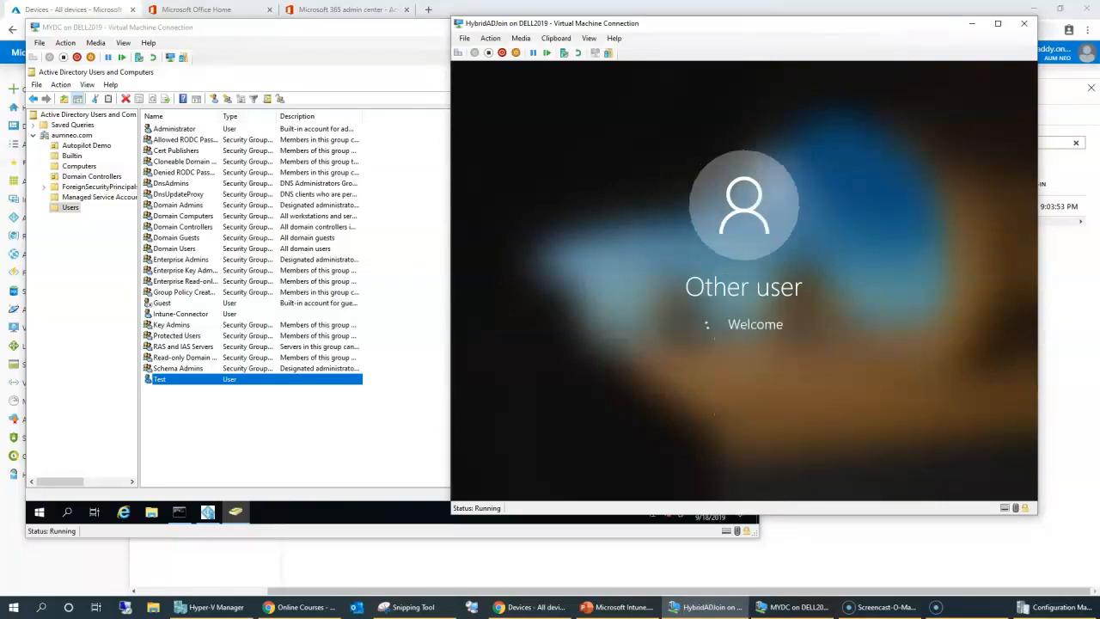